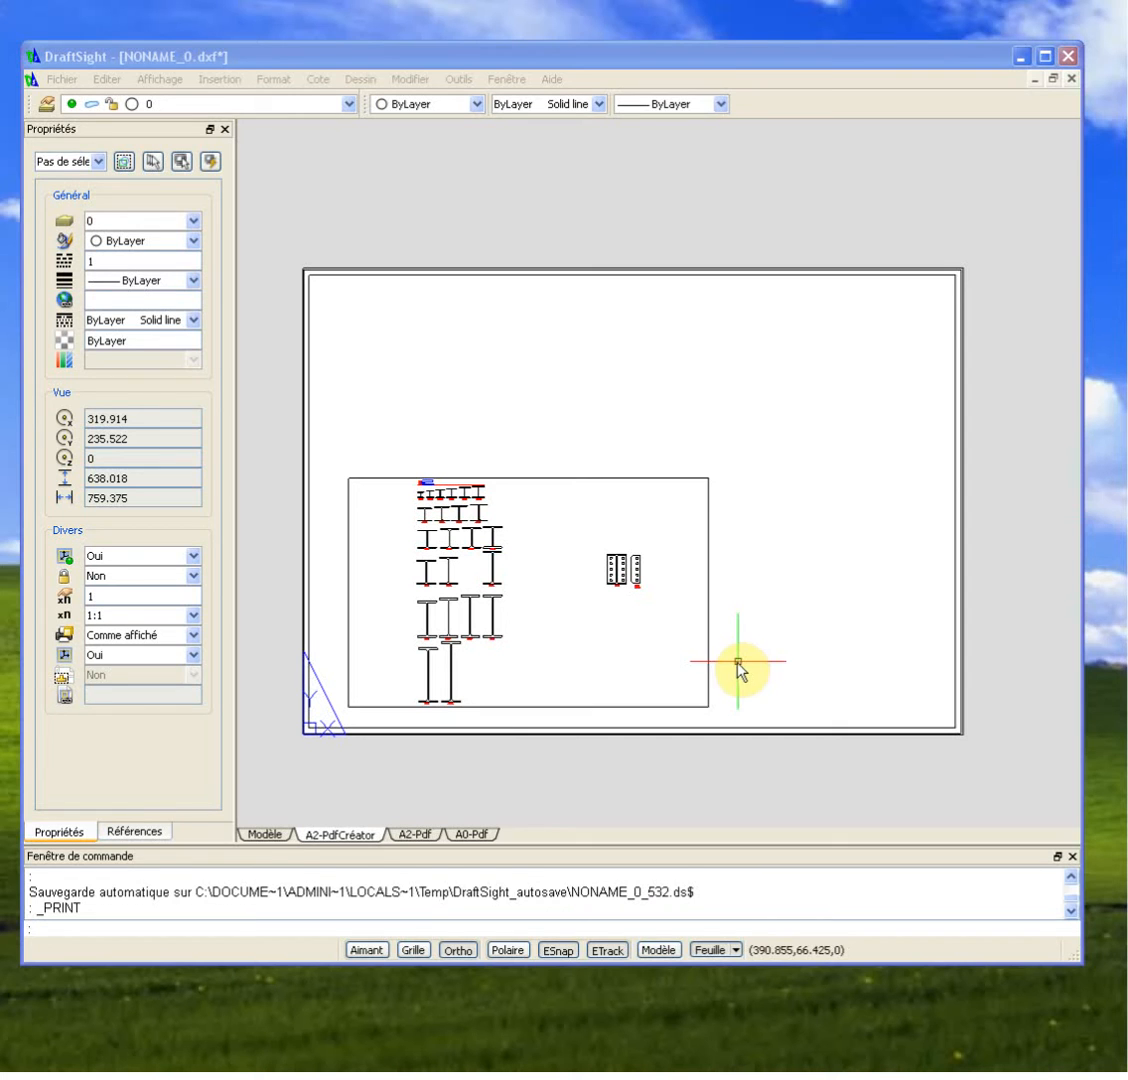
Step: Check the print preview of the A2-PdfCréator sheet, and close the print setup without printing
left_click(777, 60)
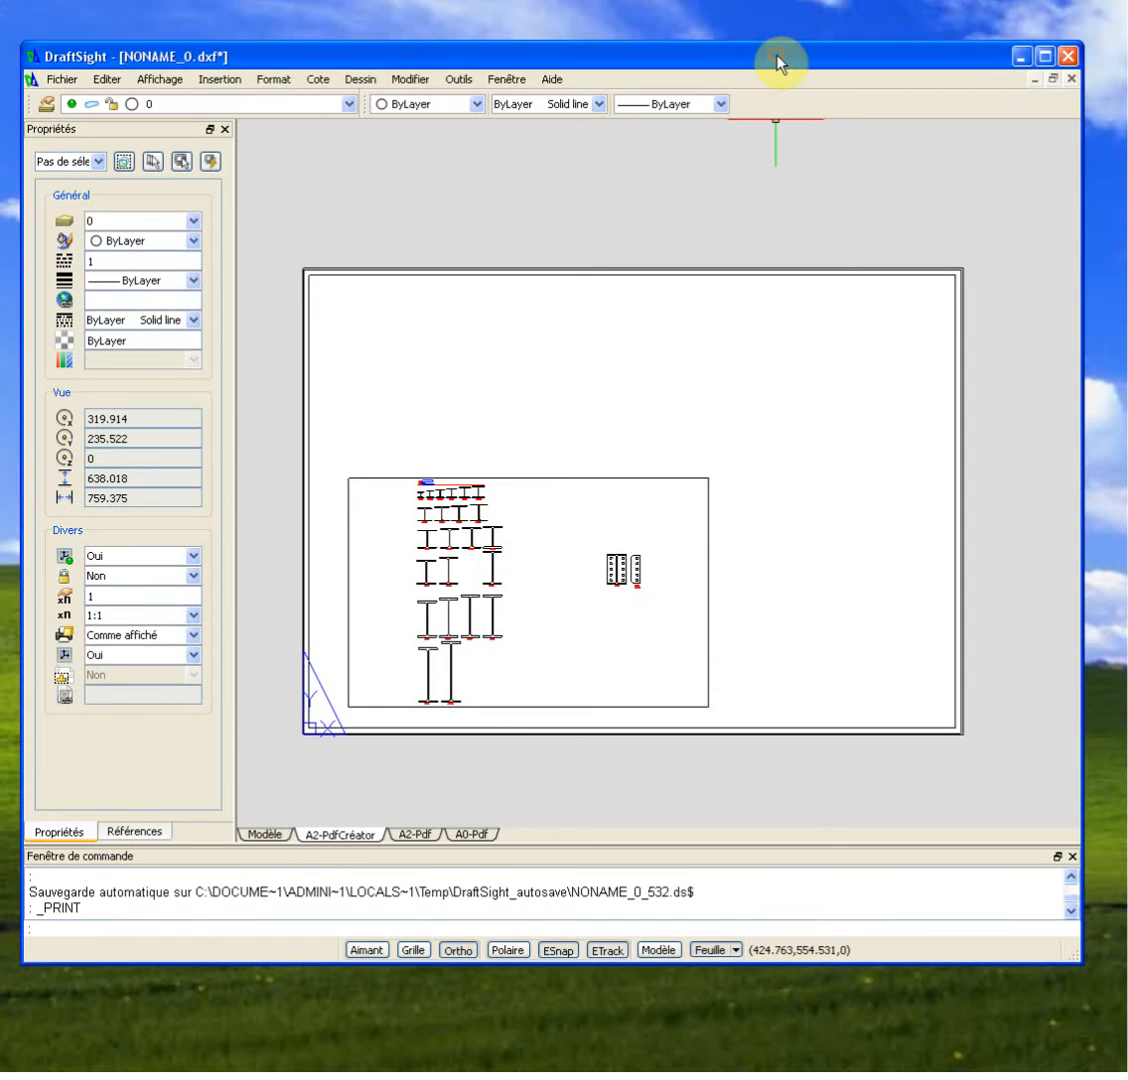
key("ctrl+p")
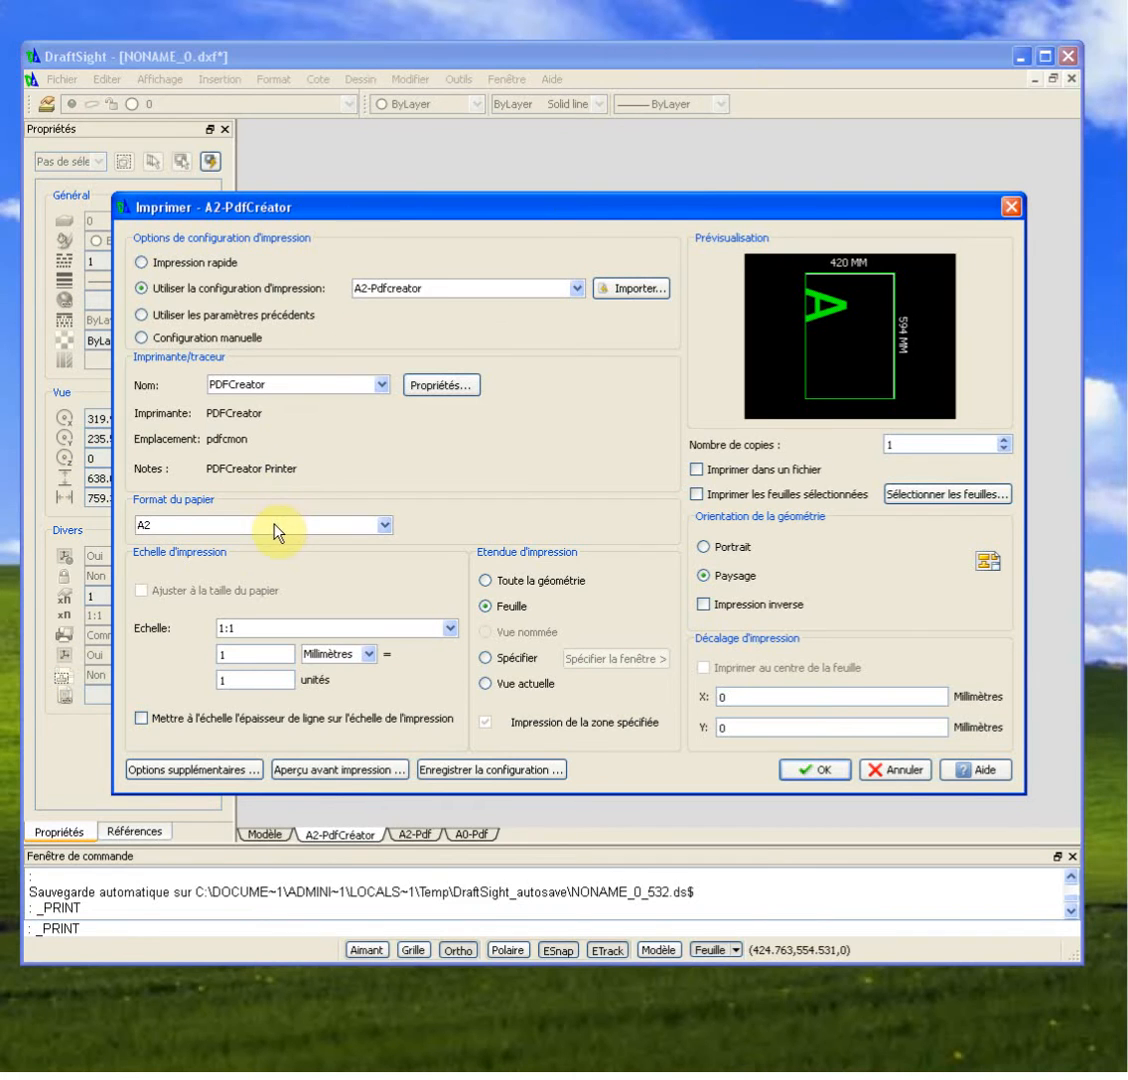
left_click(340, 770)
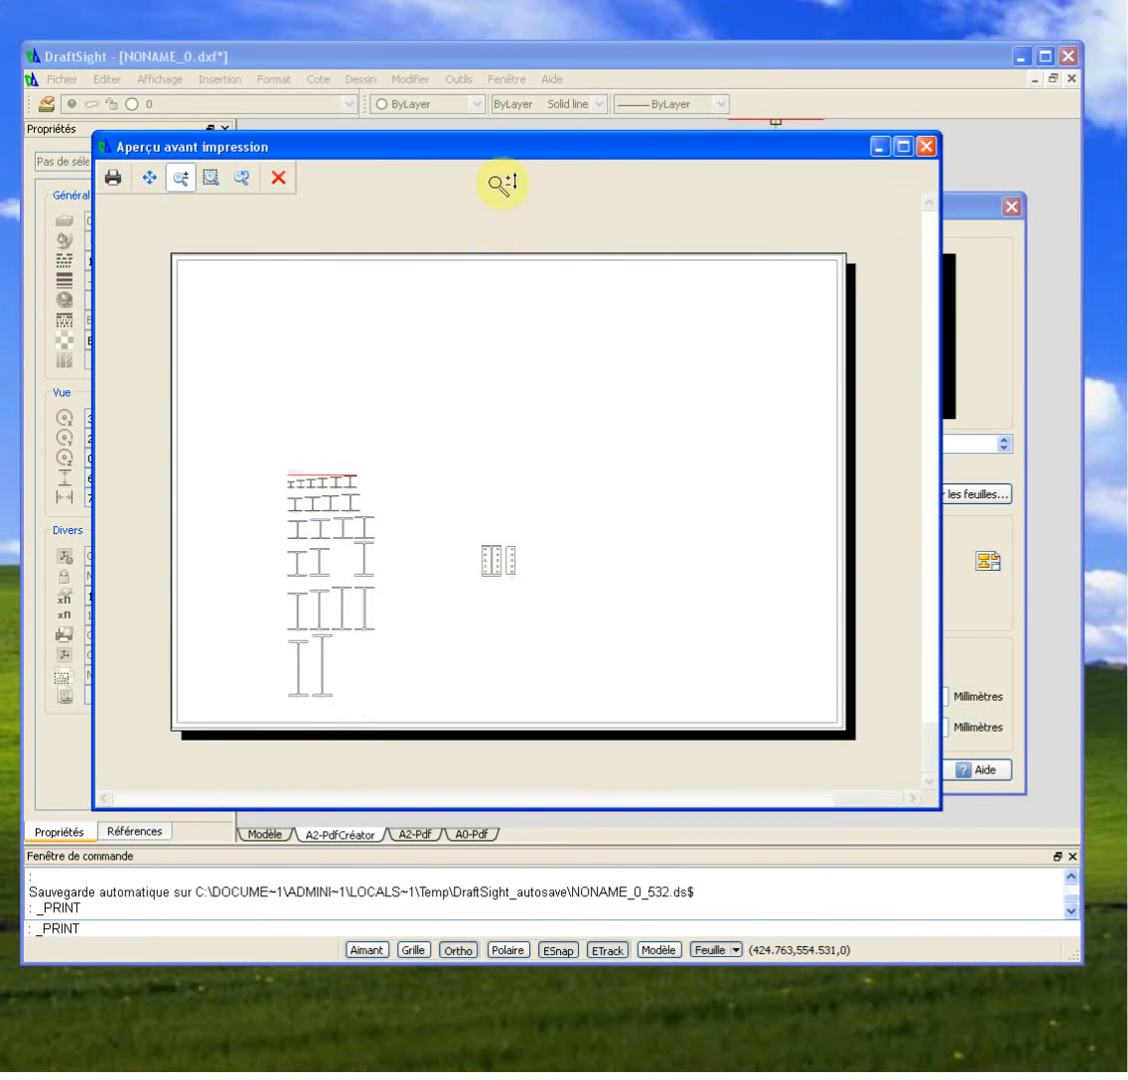
left_click_drag(516, 157, 988, 149)
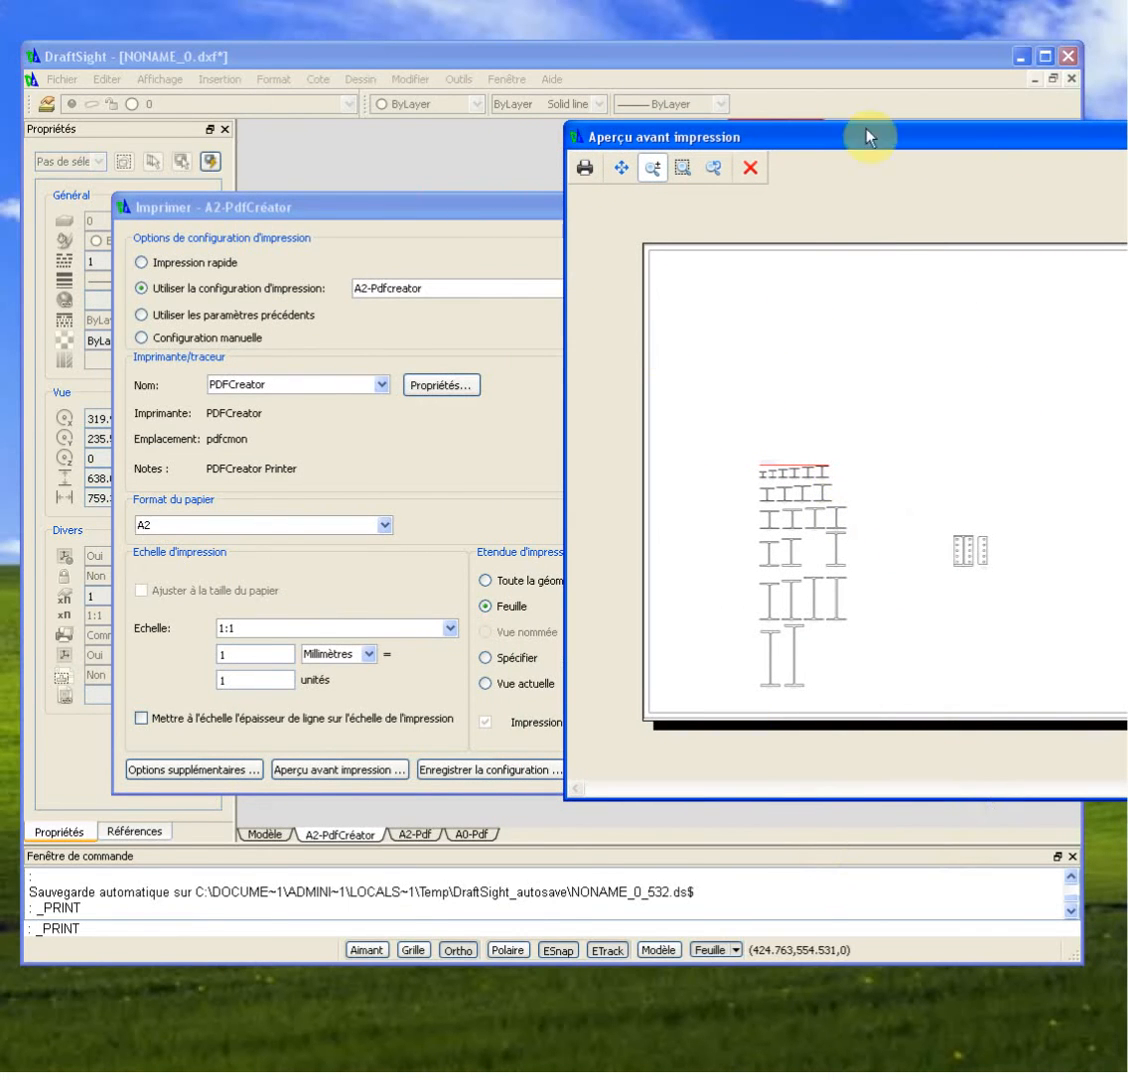
left_click_drag(876, 143, 652, 162)
left_click(985, 155)
left_click(1008, 210)
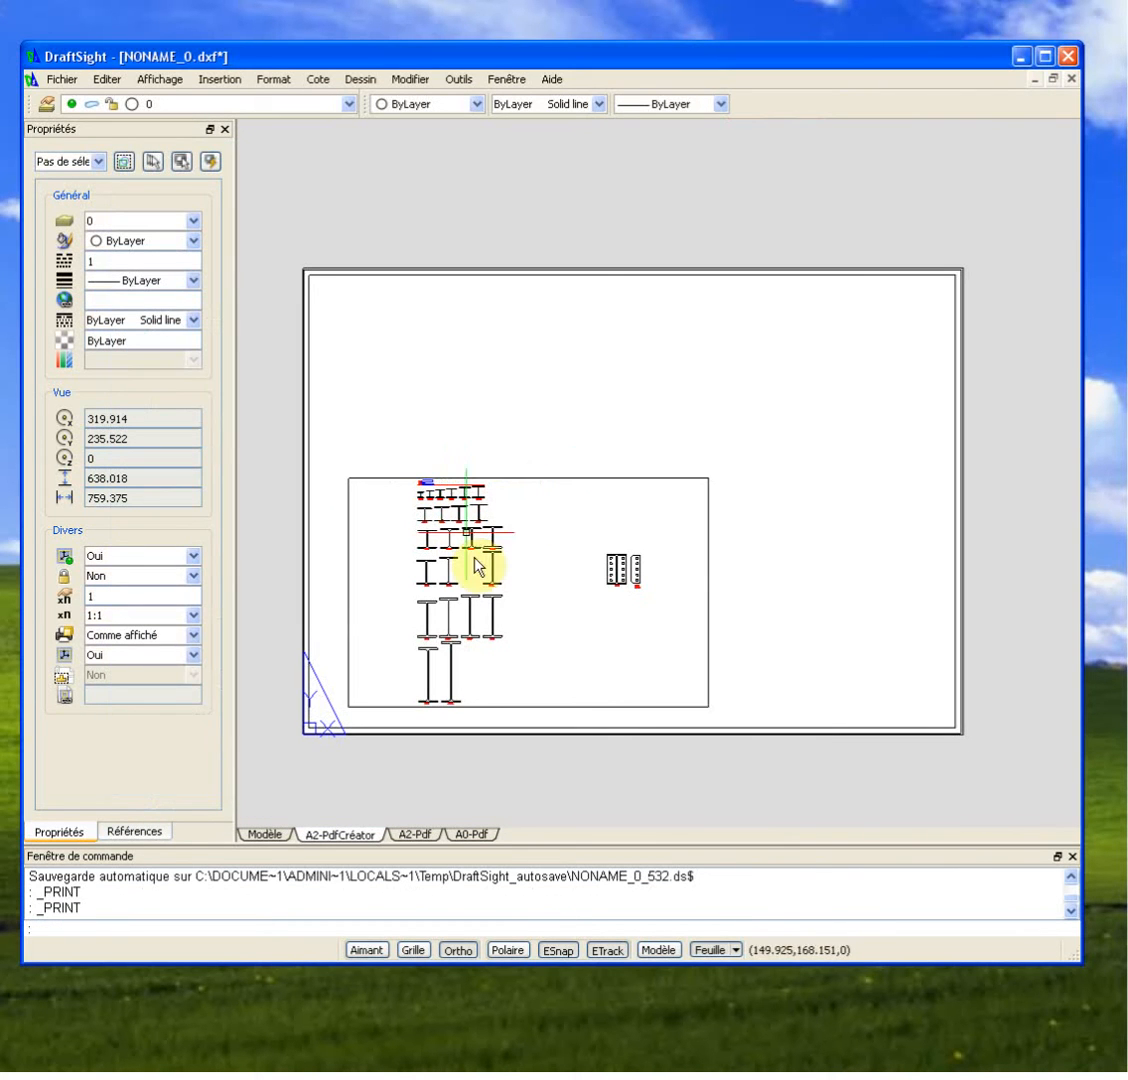
Step: Set the viewport frame's line colour to index colour 9
left_click(709, 480)
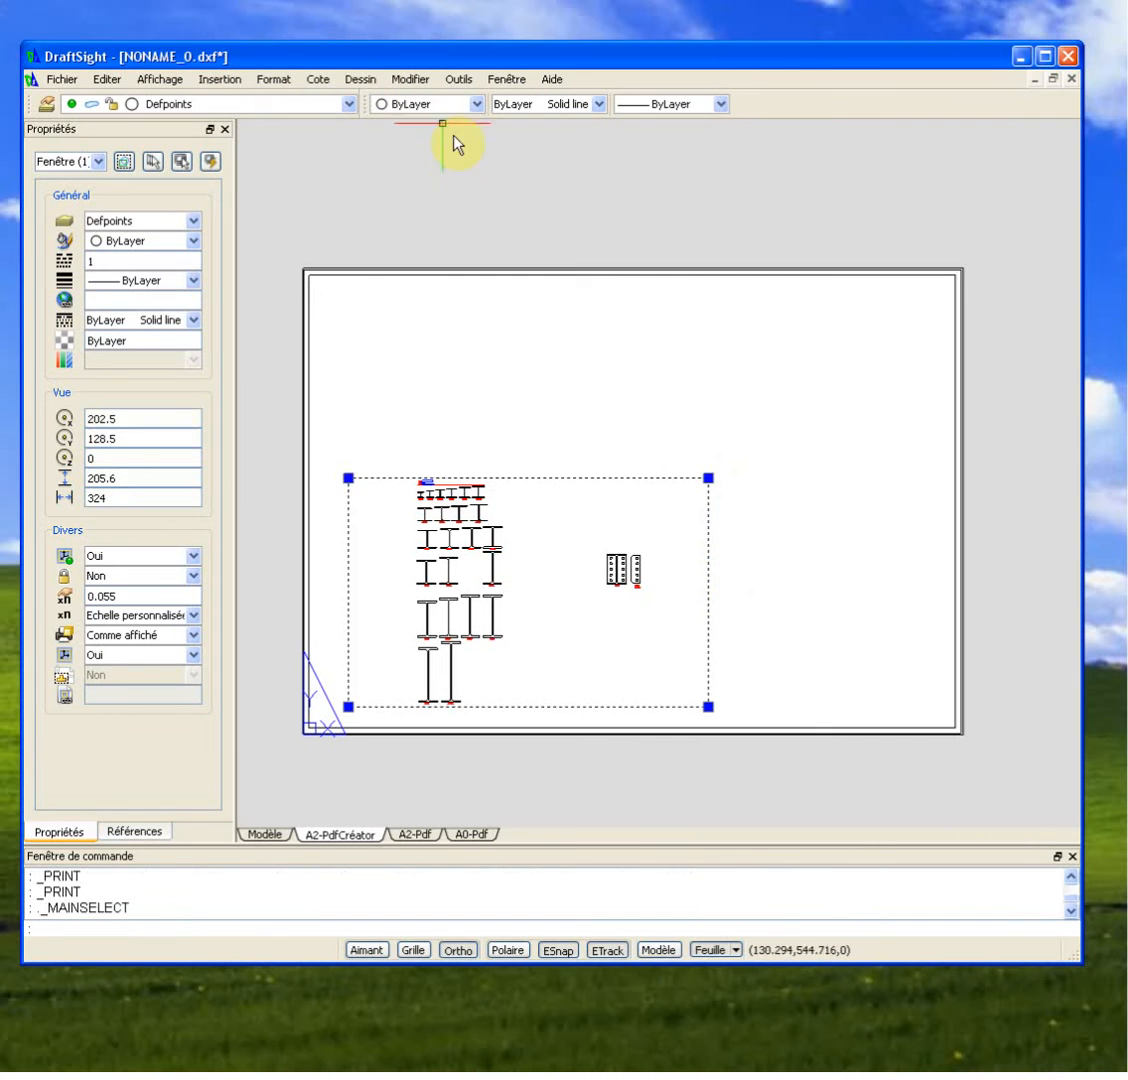
left_click(435, 110)
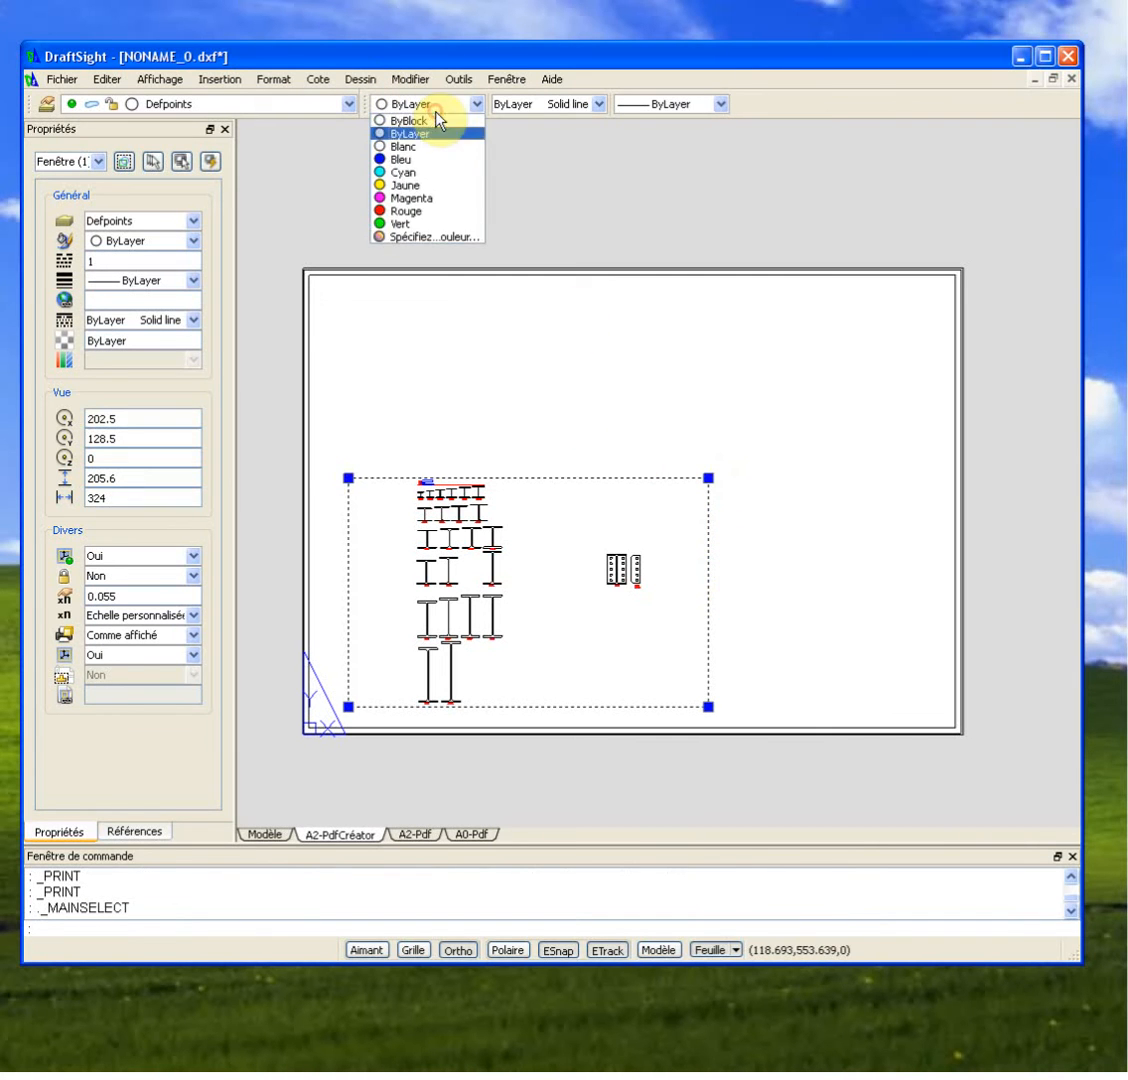
left_click(452, 238)
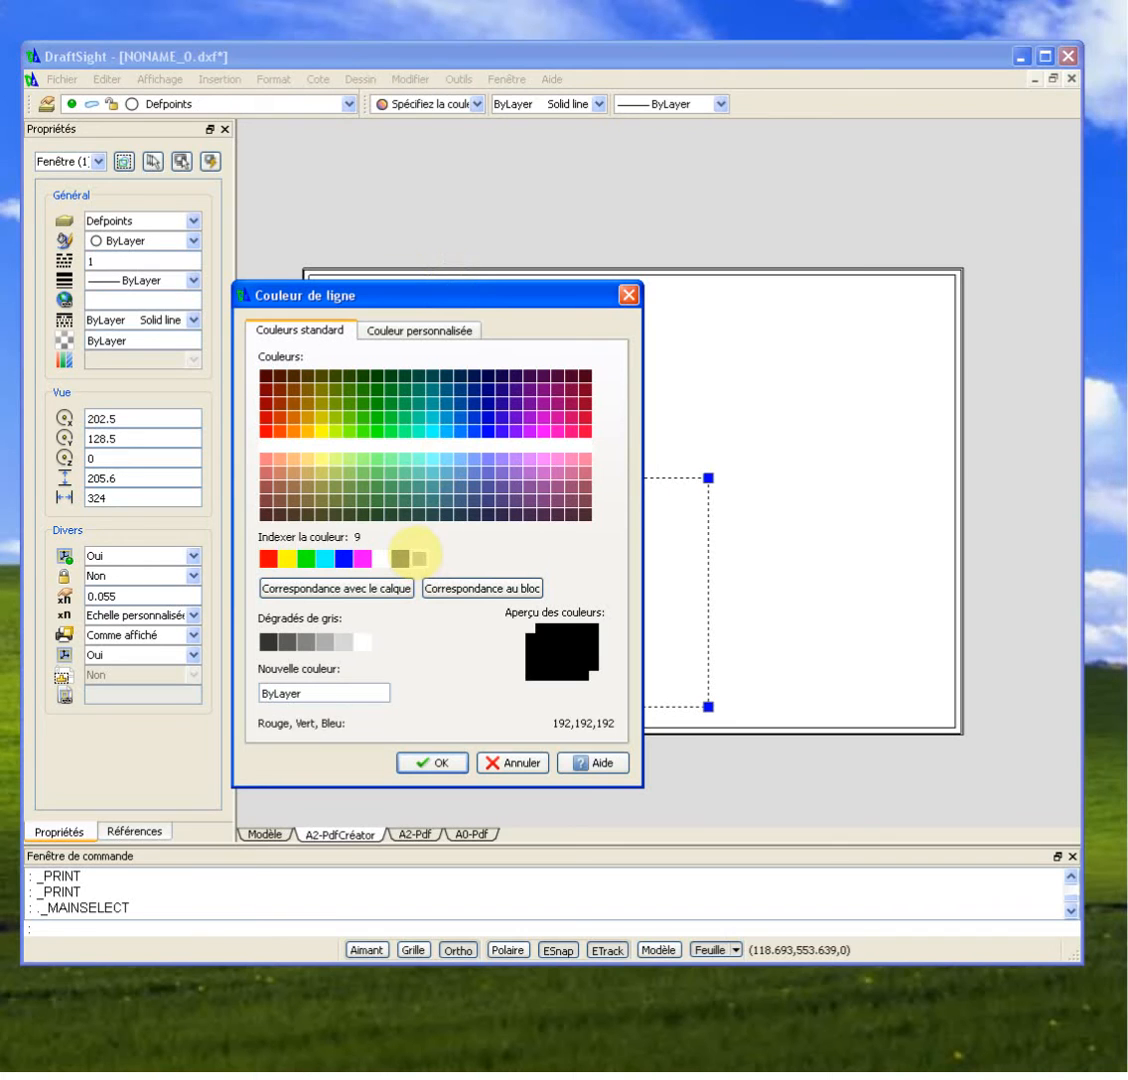
left_click(405, 557)
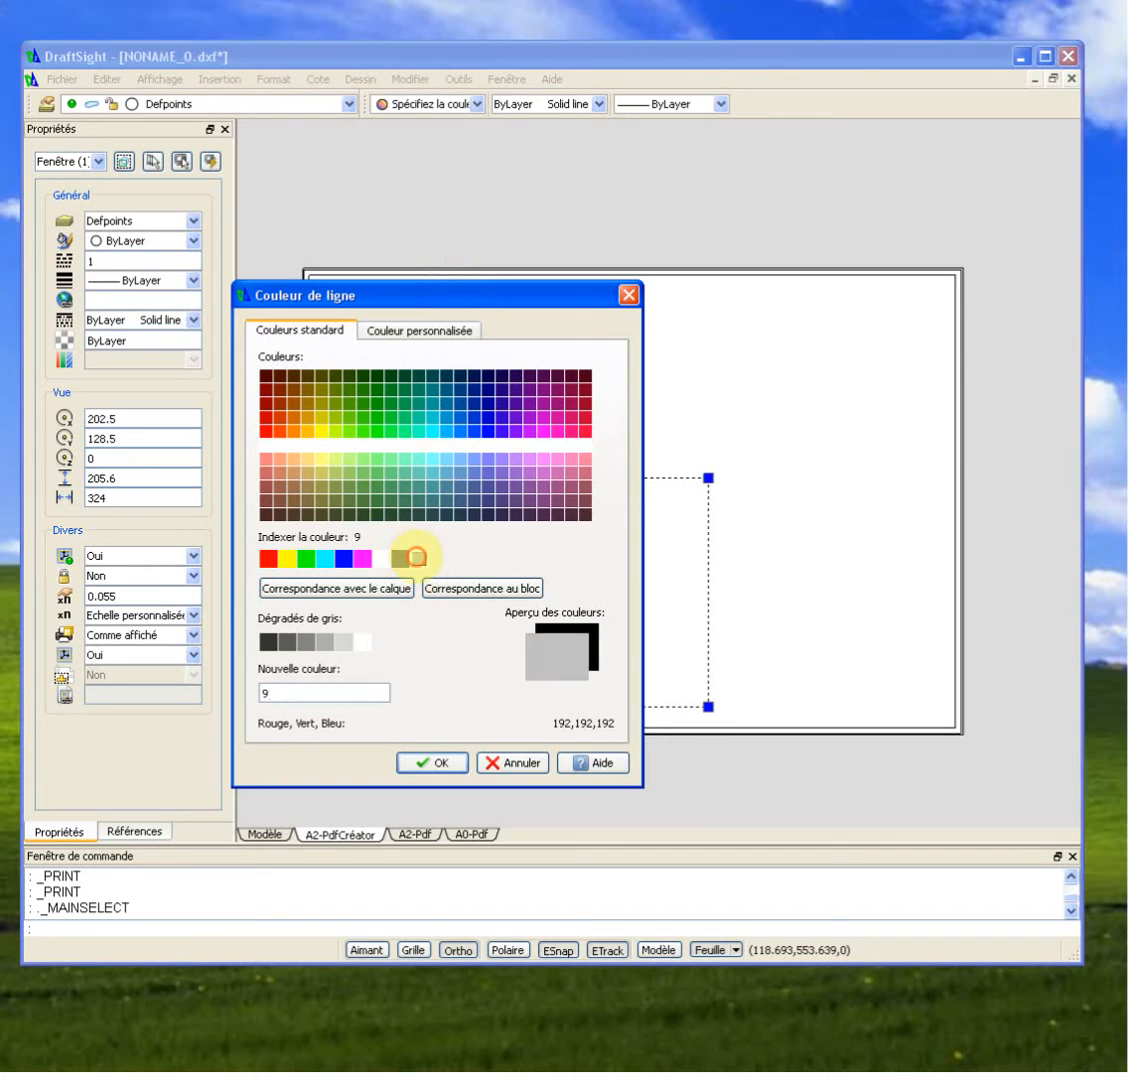
left_click(432, 762)
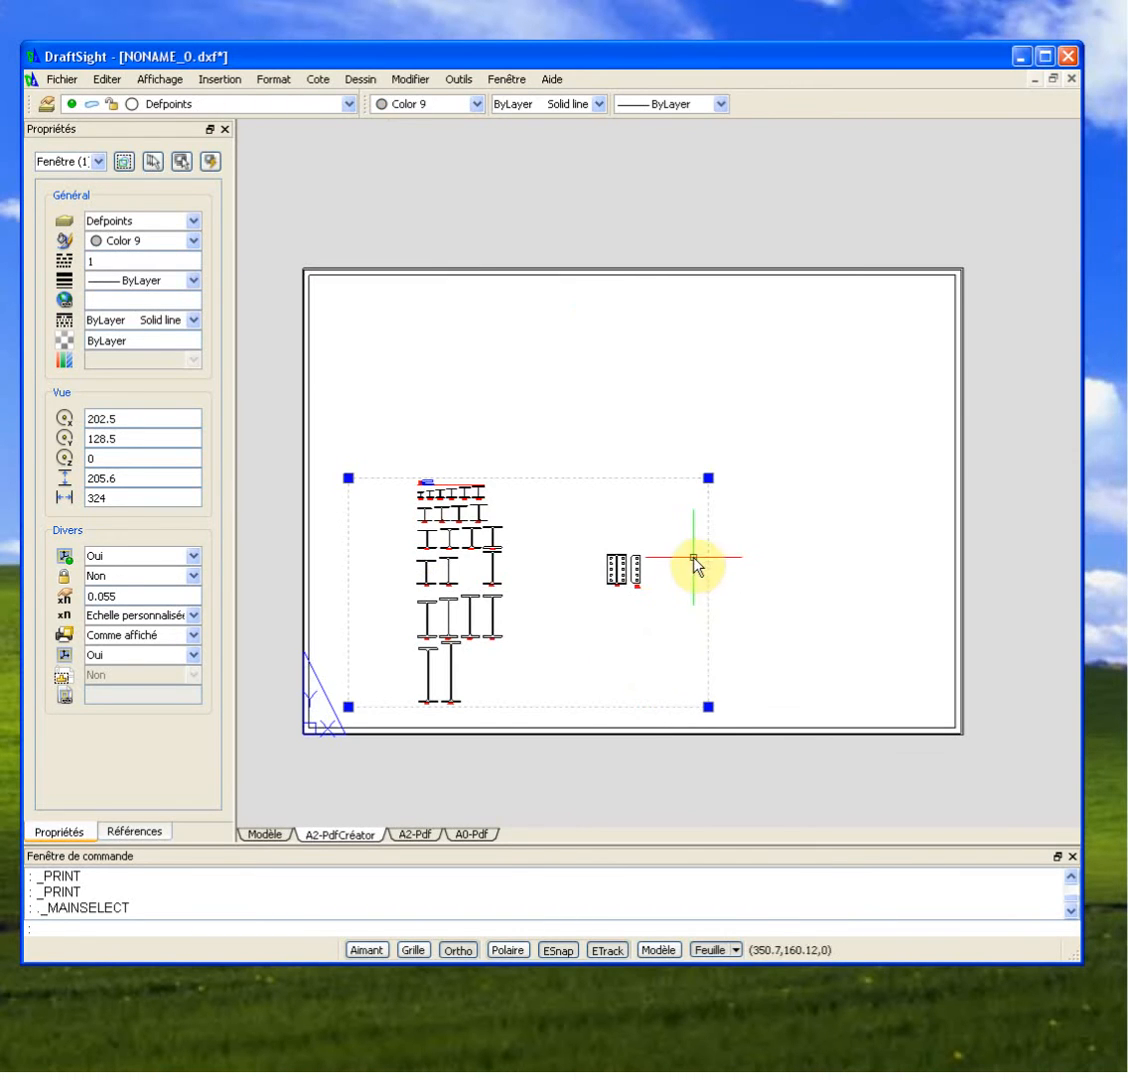
key("Escape")
key("Escape")
scroll(710, 502, "up", 5)
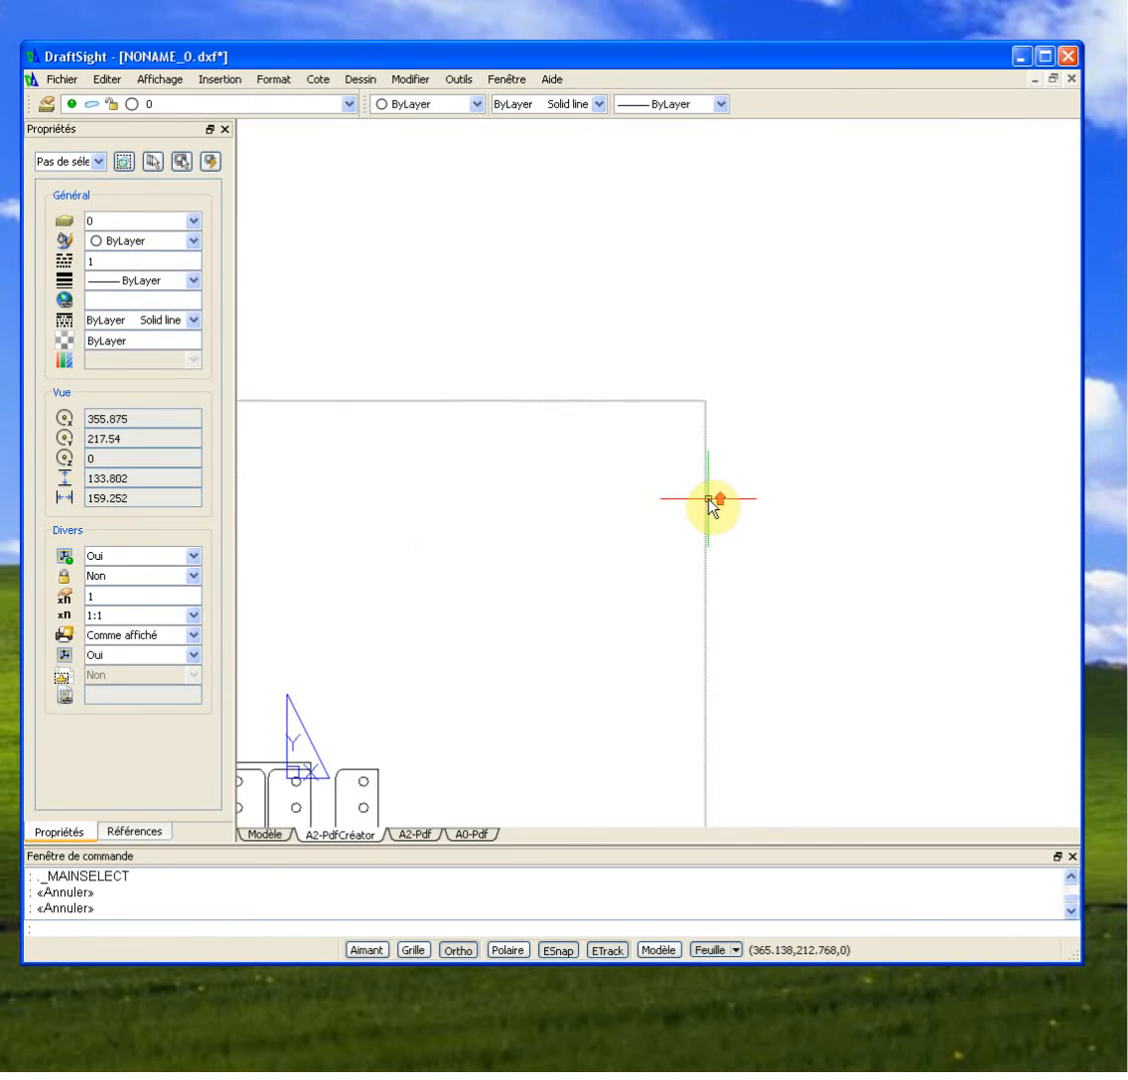
scroll(710, 503, "down", 7)
scroll(725, 486, "up", 3)
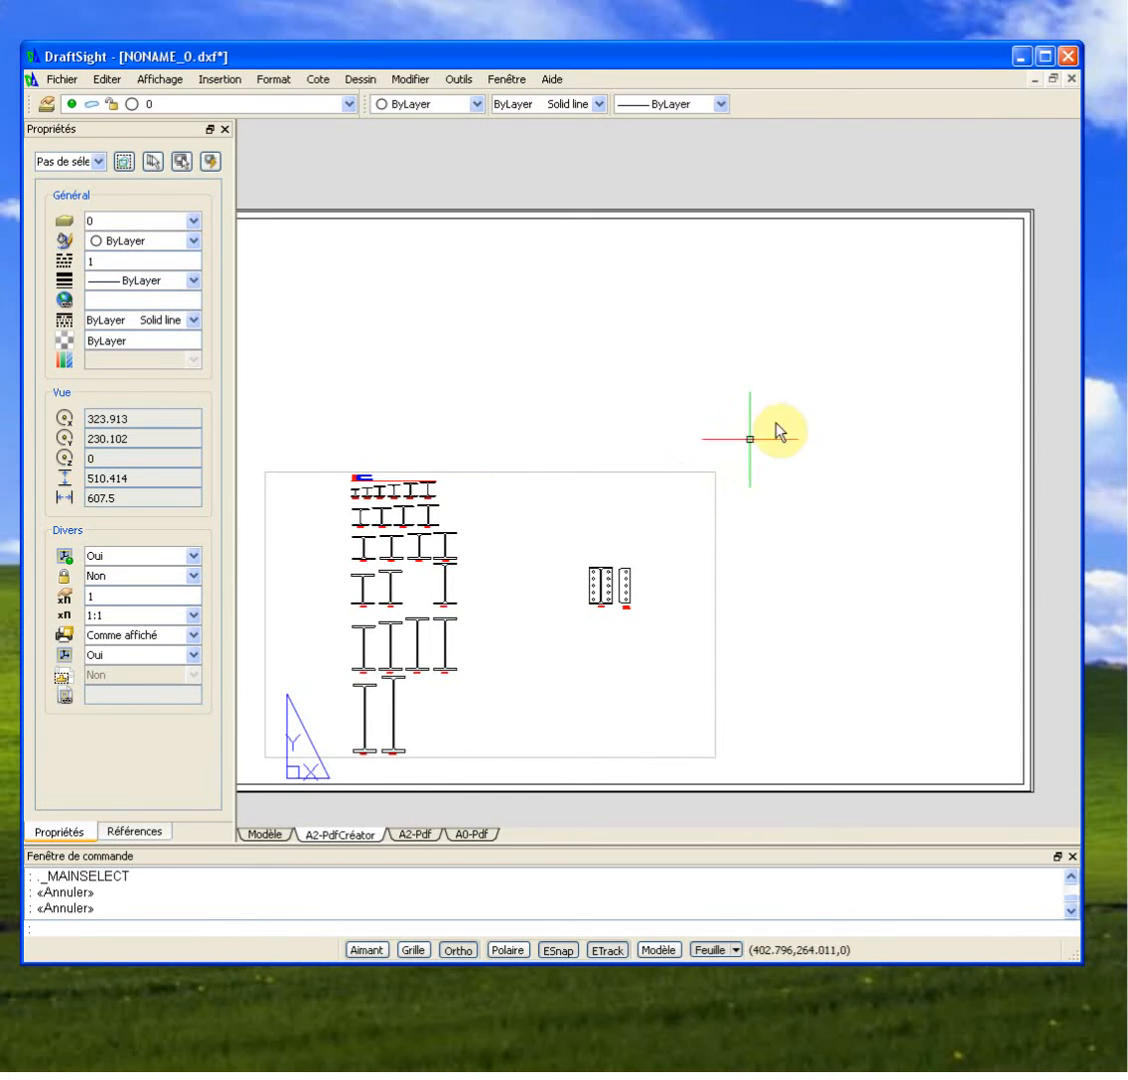
scroll(800, 428, "down", 1)
scroll(803, 428, "down", 1)
middle_click_drag(826, 420, 783, 491)
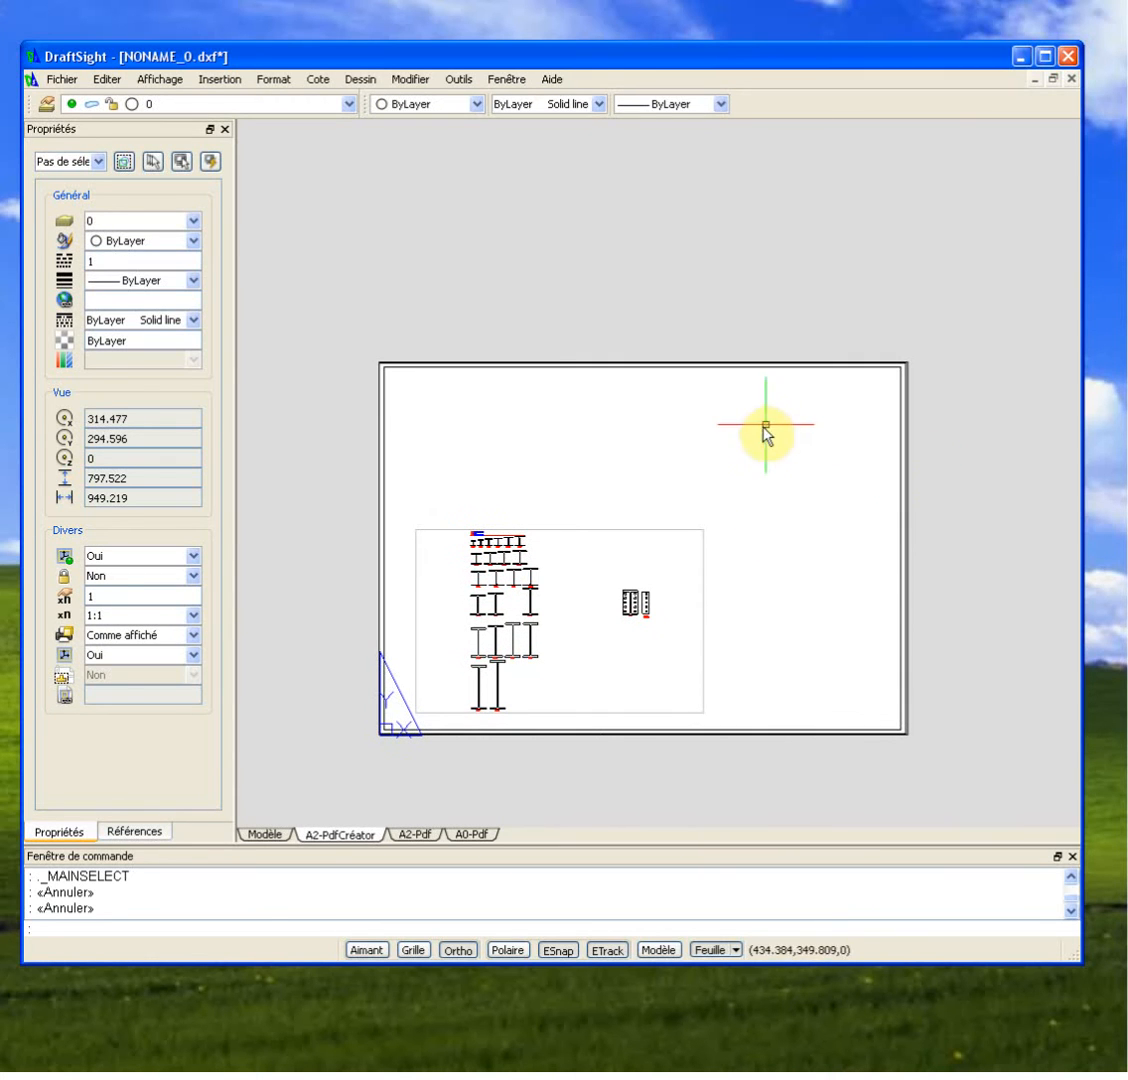
Step: Change the Defpoints layer's line colour to index colour 9 in the layer manager
left_click(270, 103)
left_click(41, 104)
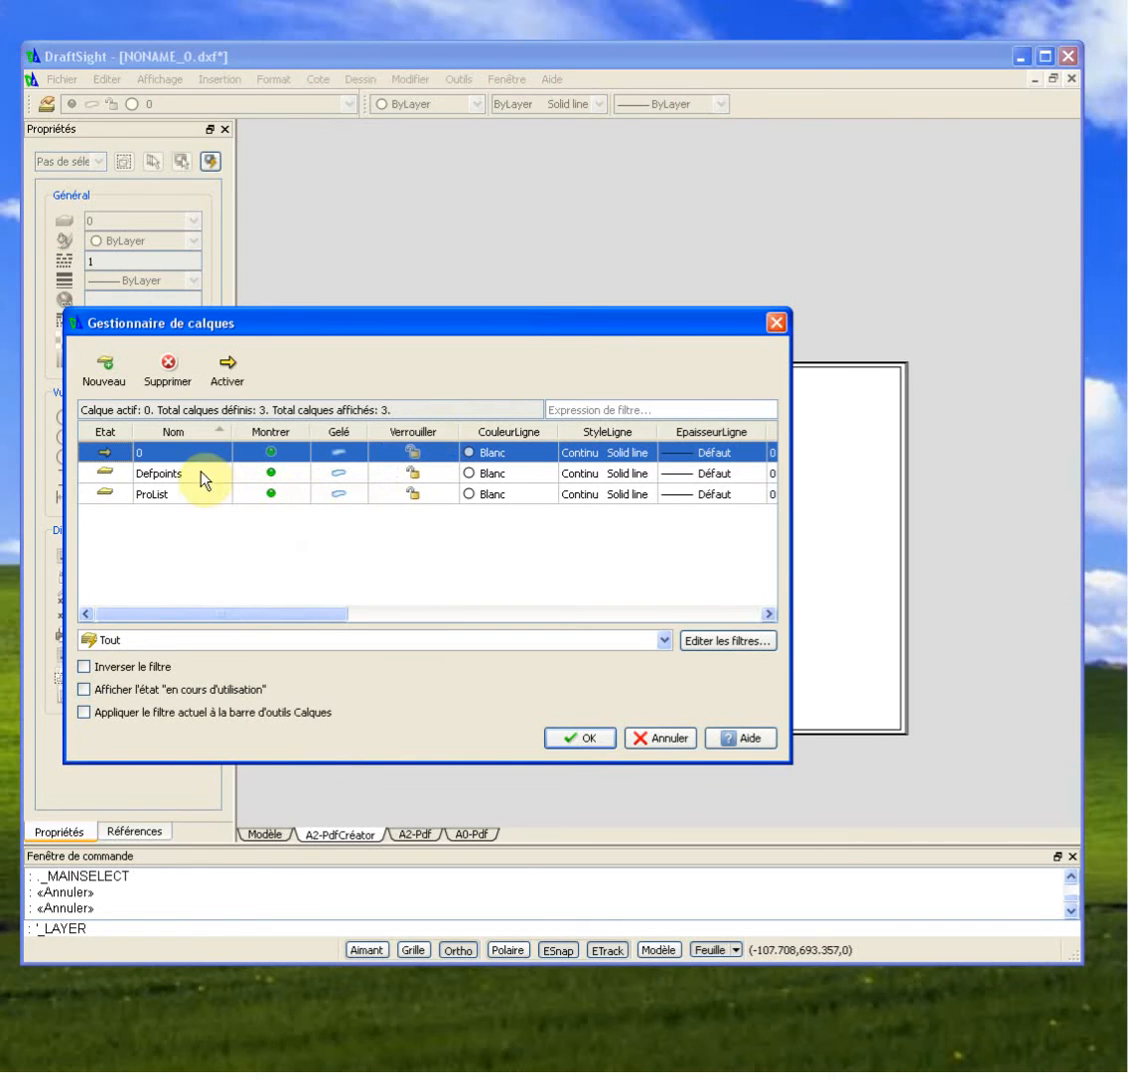
left_click(495, 473)
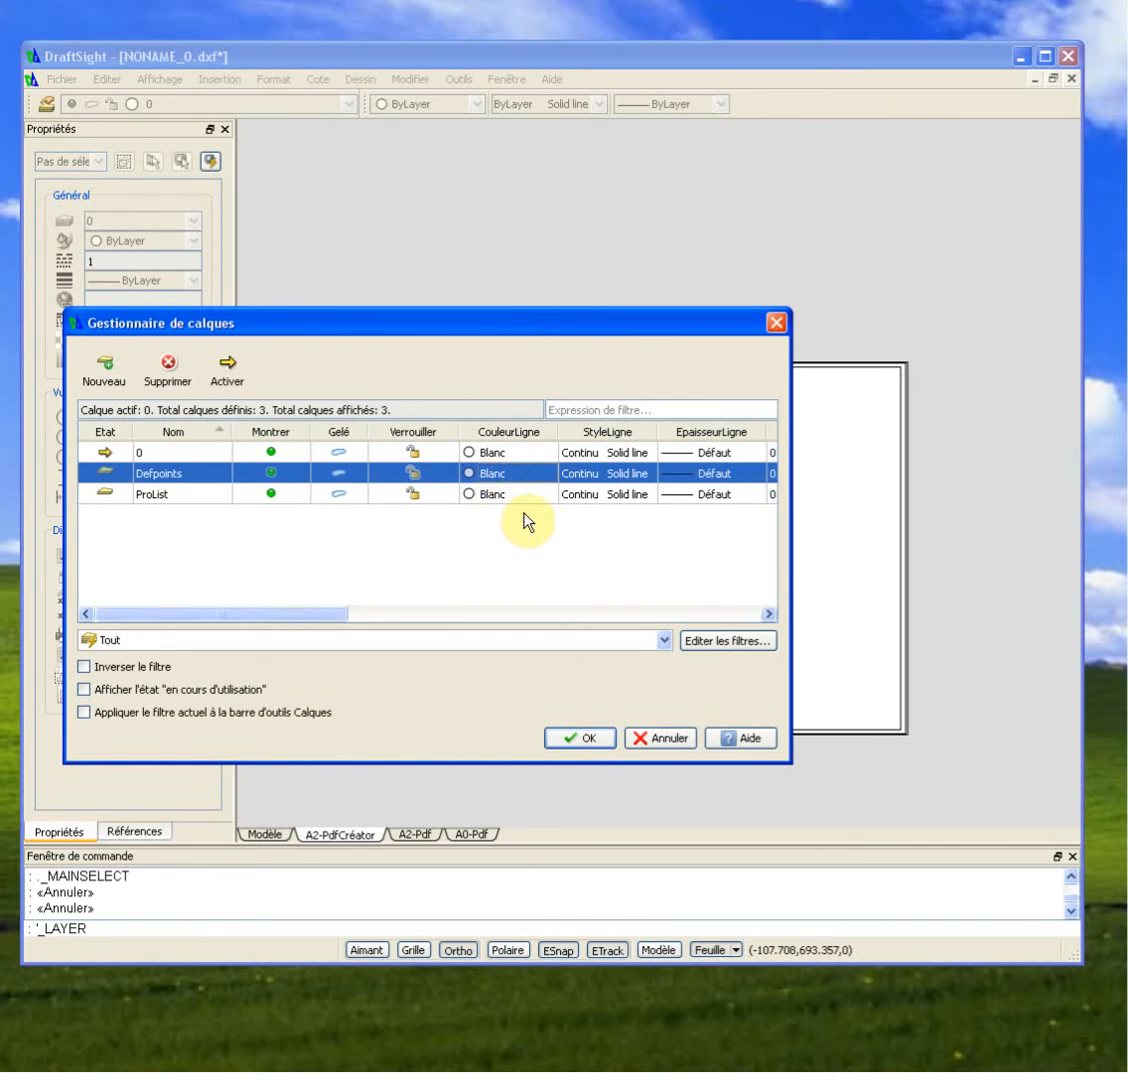
left_click(478, 474)
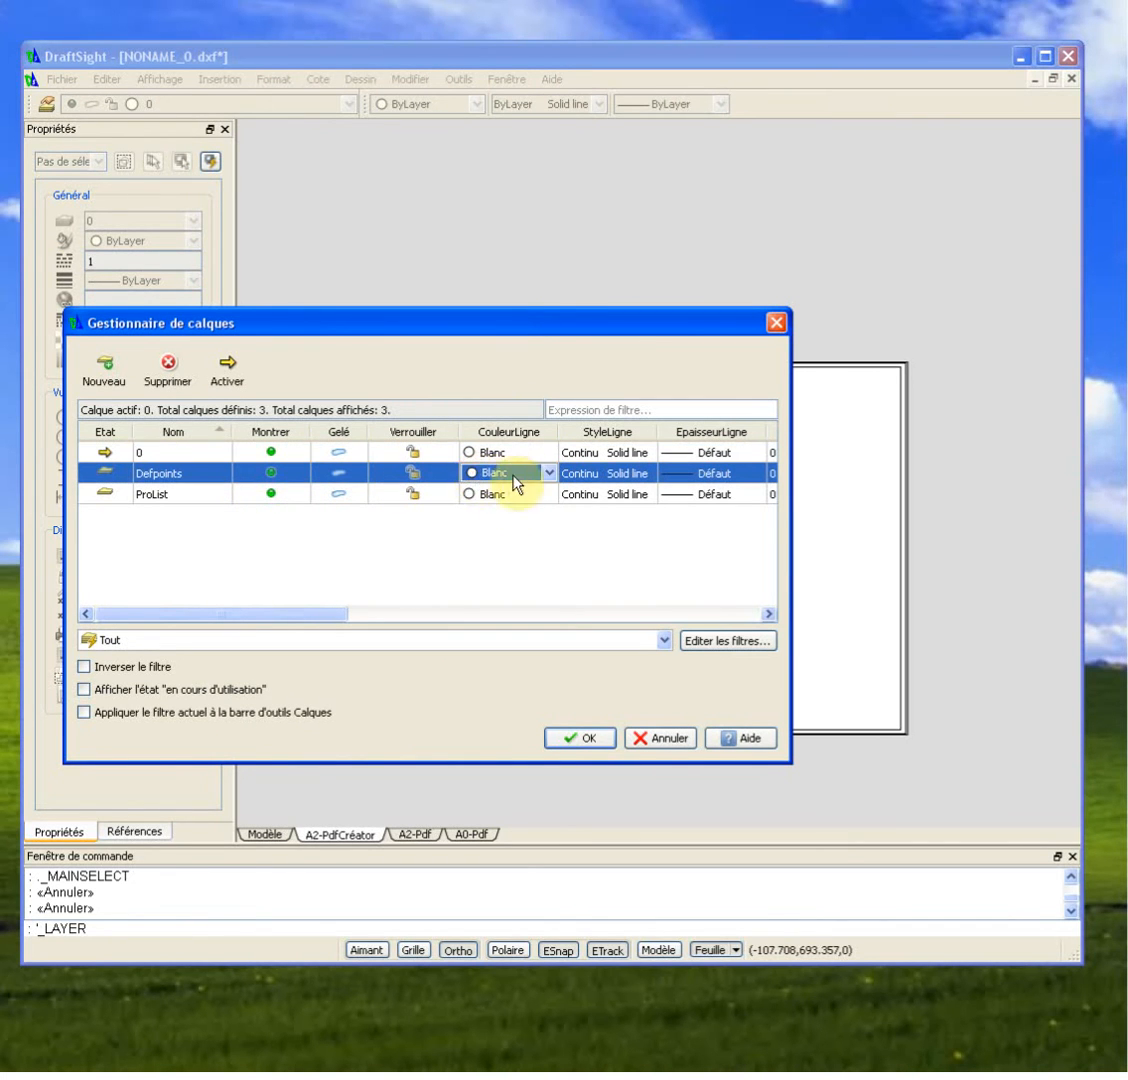
left_click(549, 473)
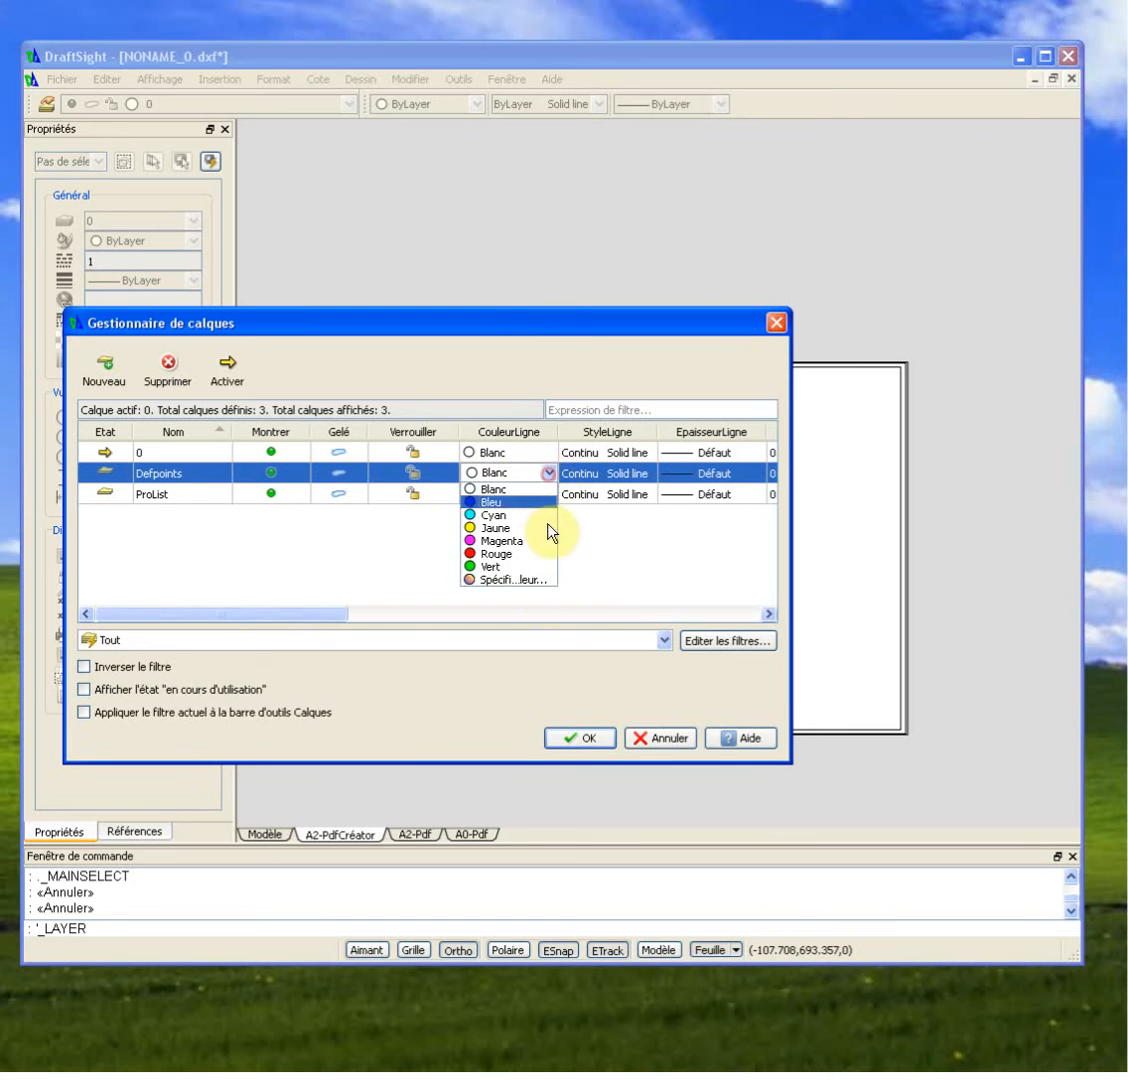
left_click(543, 580)
left_click(418, 558)
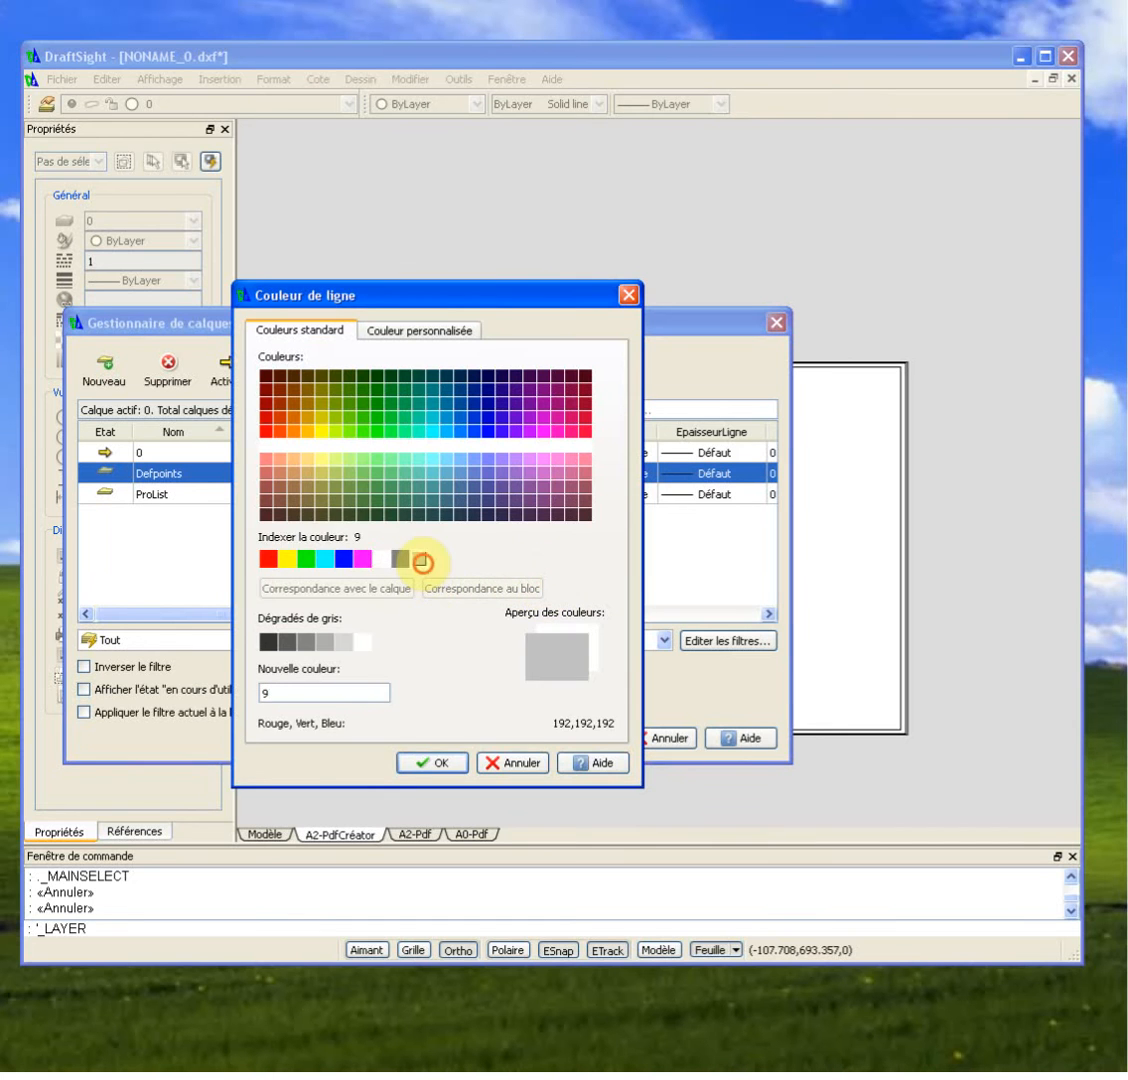
left_click(438, 764)
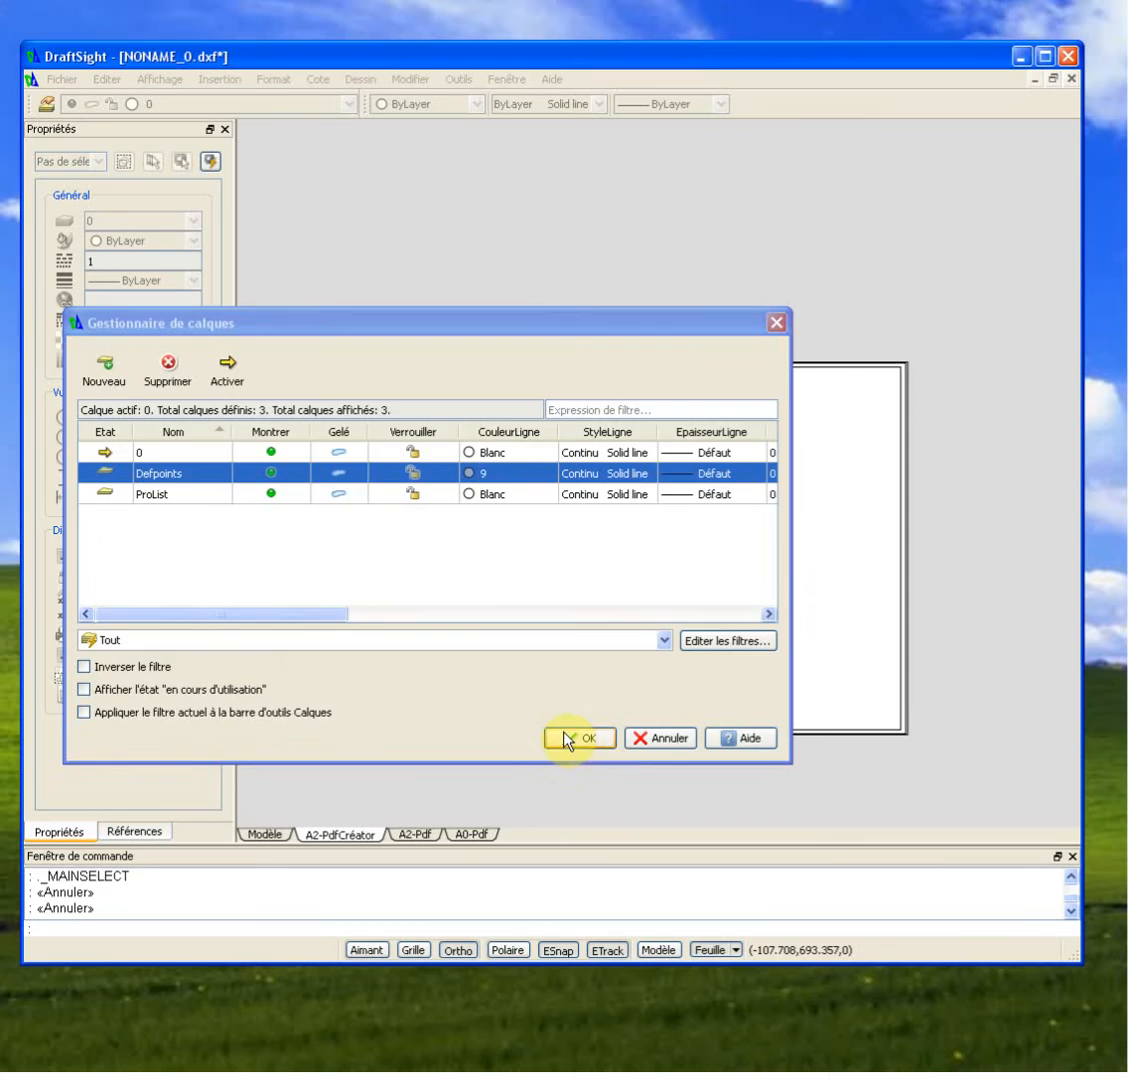
left_click(577, 740)
Step: Set the viewport frame's line colour to ByLayer and inspect its properties
left_click(688, 528)
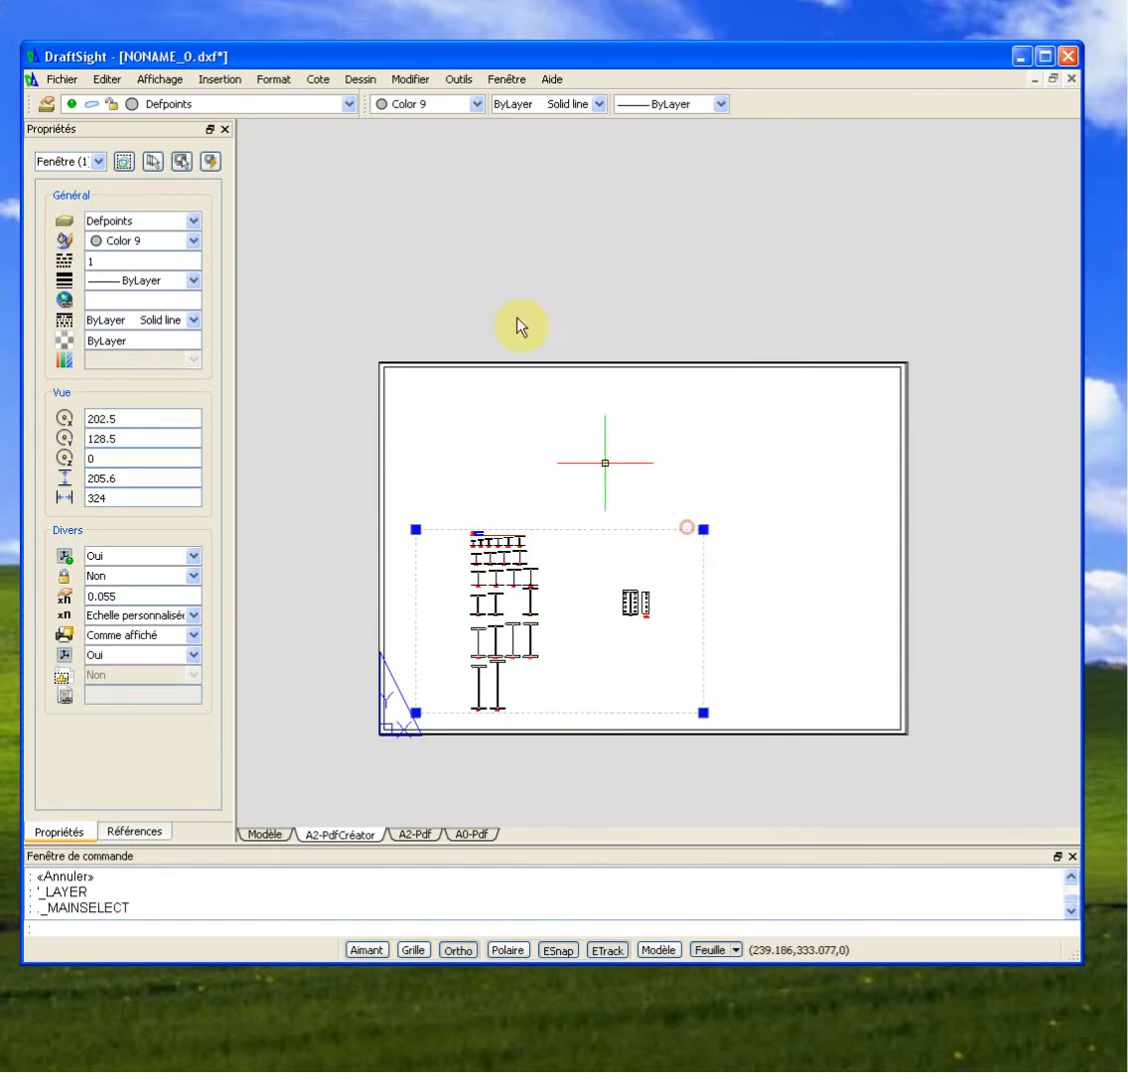
left_click(443, 105)
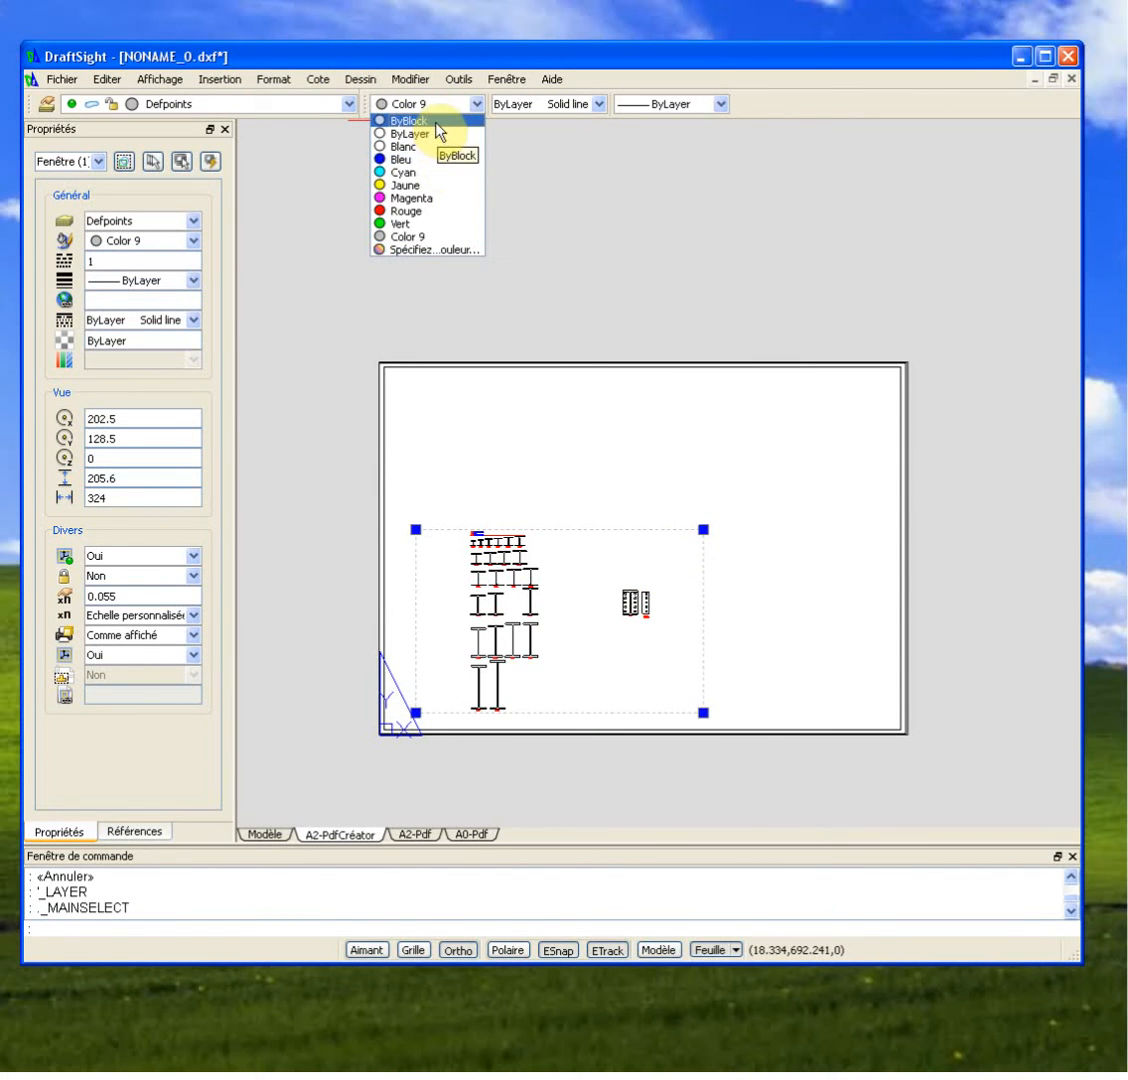
left_click(437, 133)
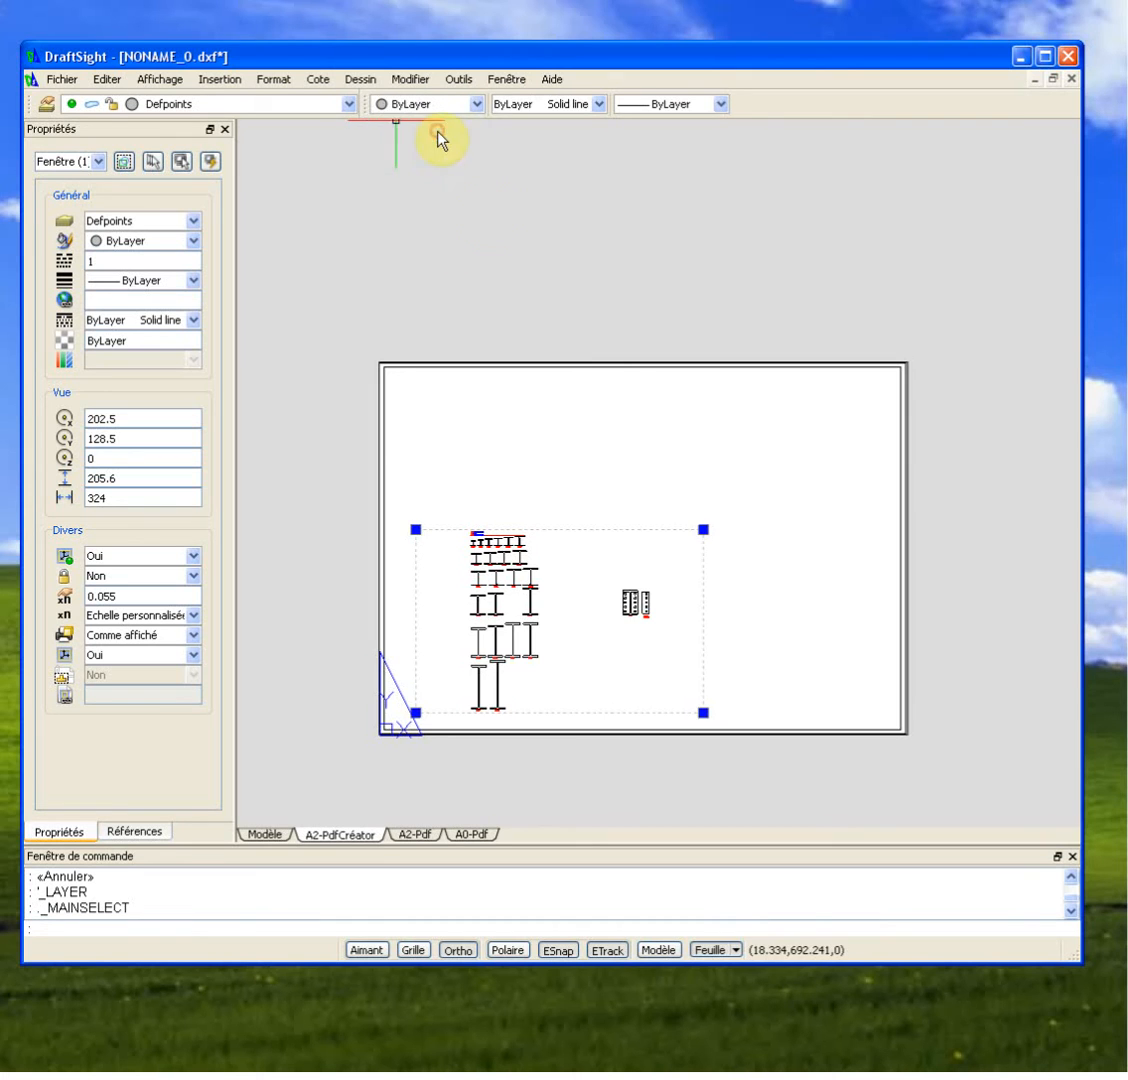
key("Escape")
key("Escape")
scroll(718, 565, "up", 5)
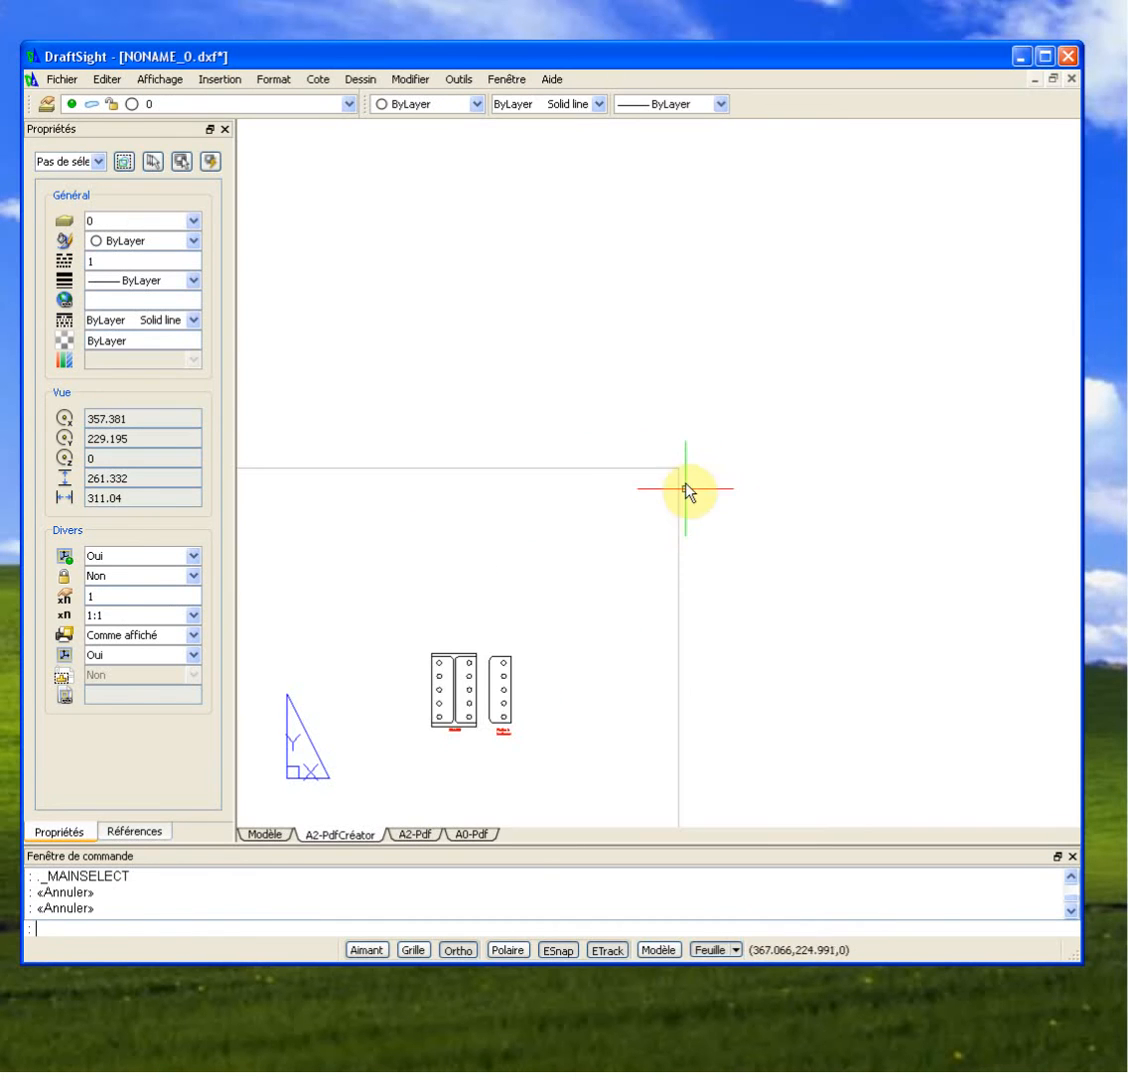
scroll(675, 506, "down", 4)
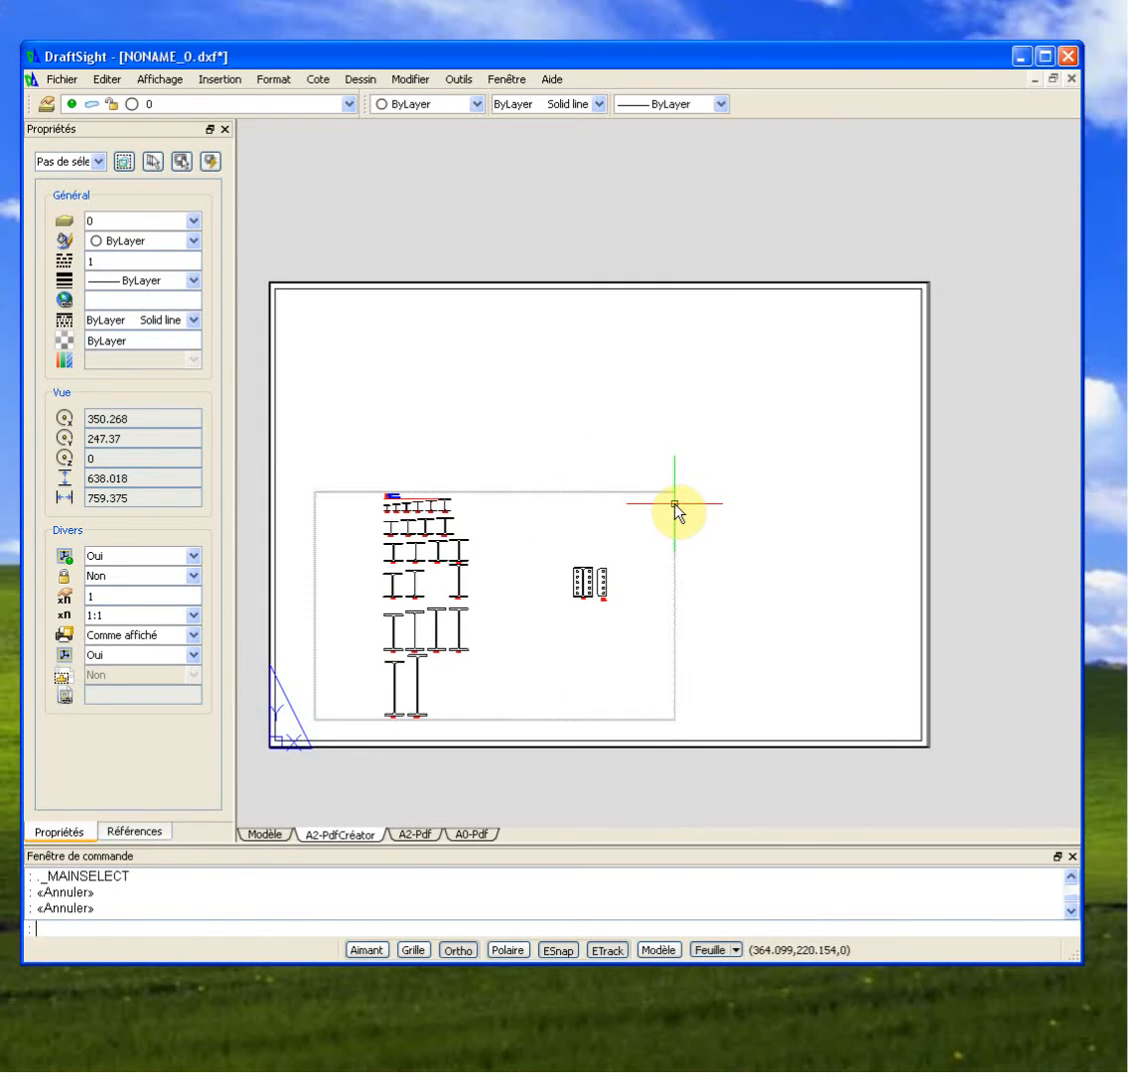
left_click(675, 509)
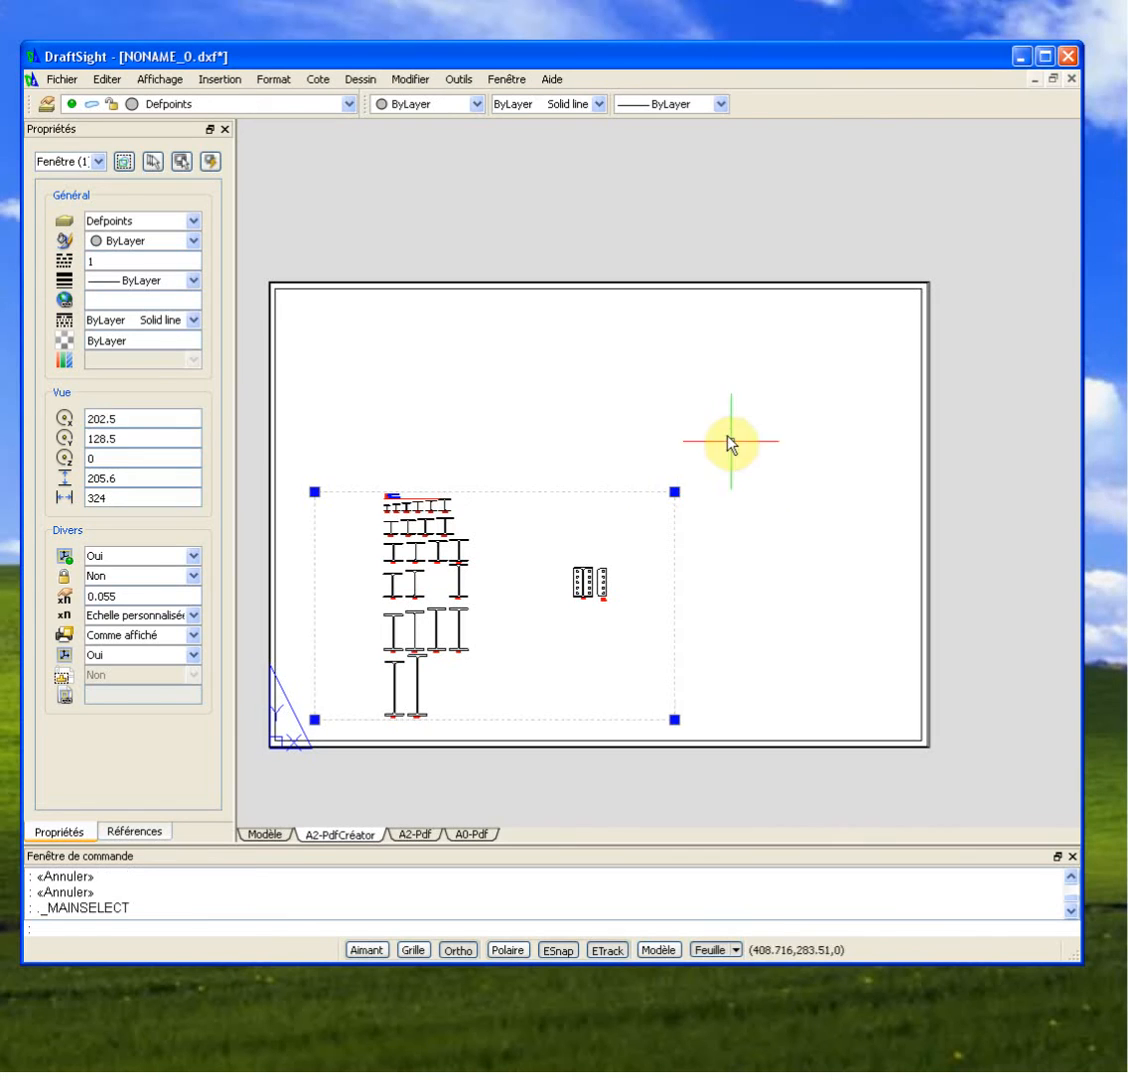
key("Escape")
key("Escape")
Step: Draw a small rectangle in the empty area above the viewport and assign it to the Defpoints layer
type("rc")
key("Return")
left_click(642, 369)
left_click(705, 407)
left_click(711, 377)
left_click(686, 415)
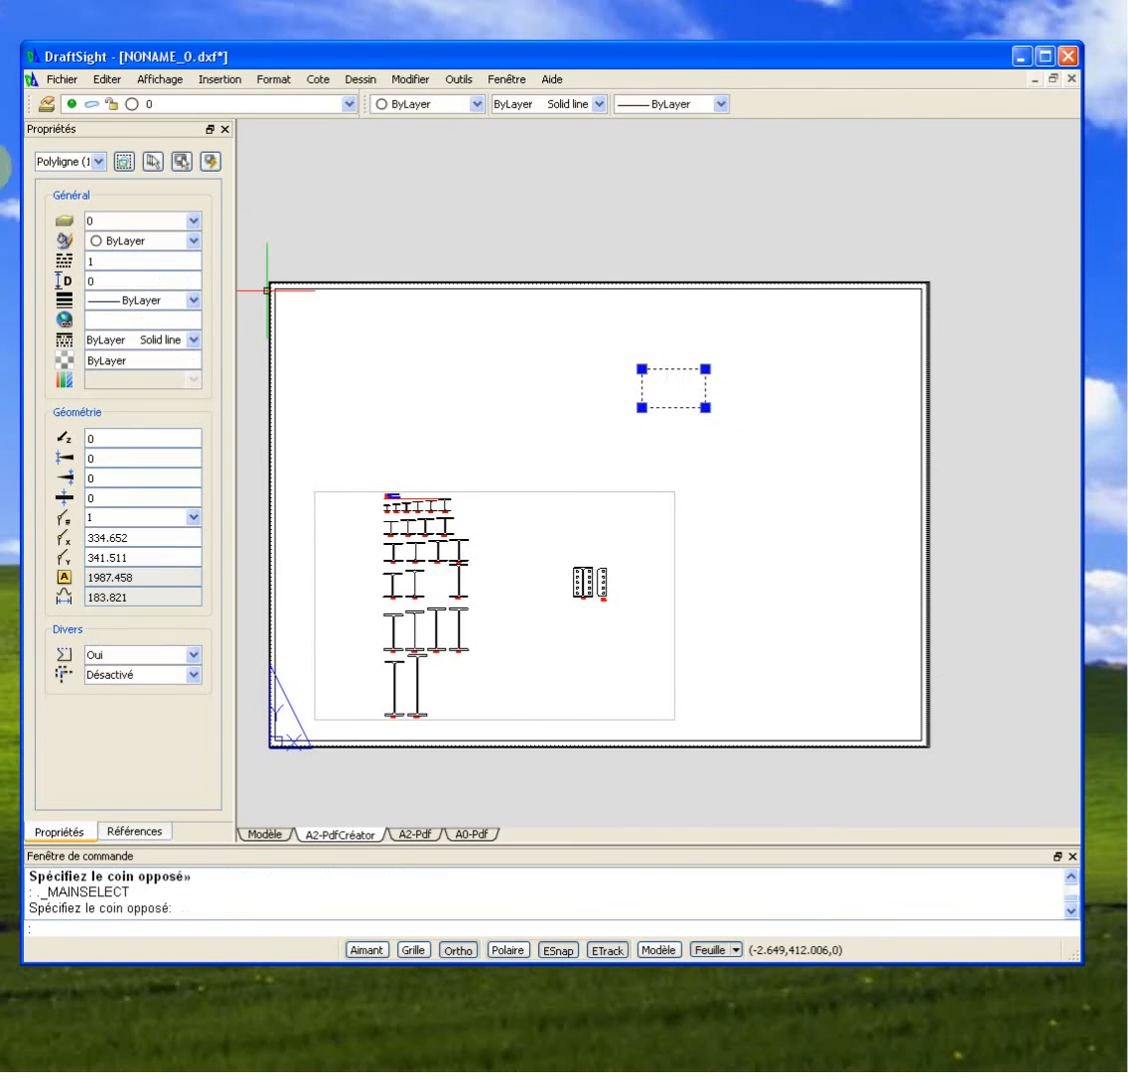
left_click(150, 104)
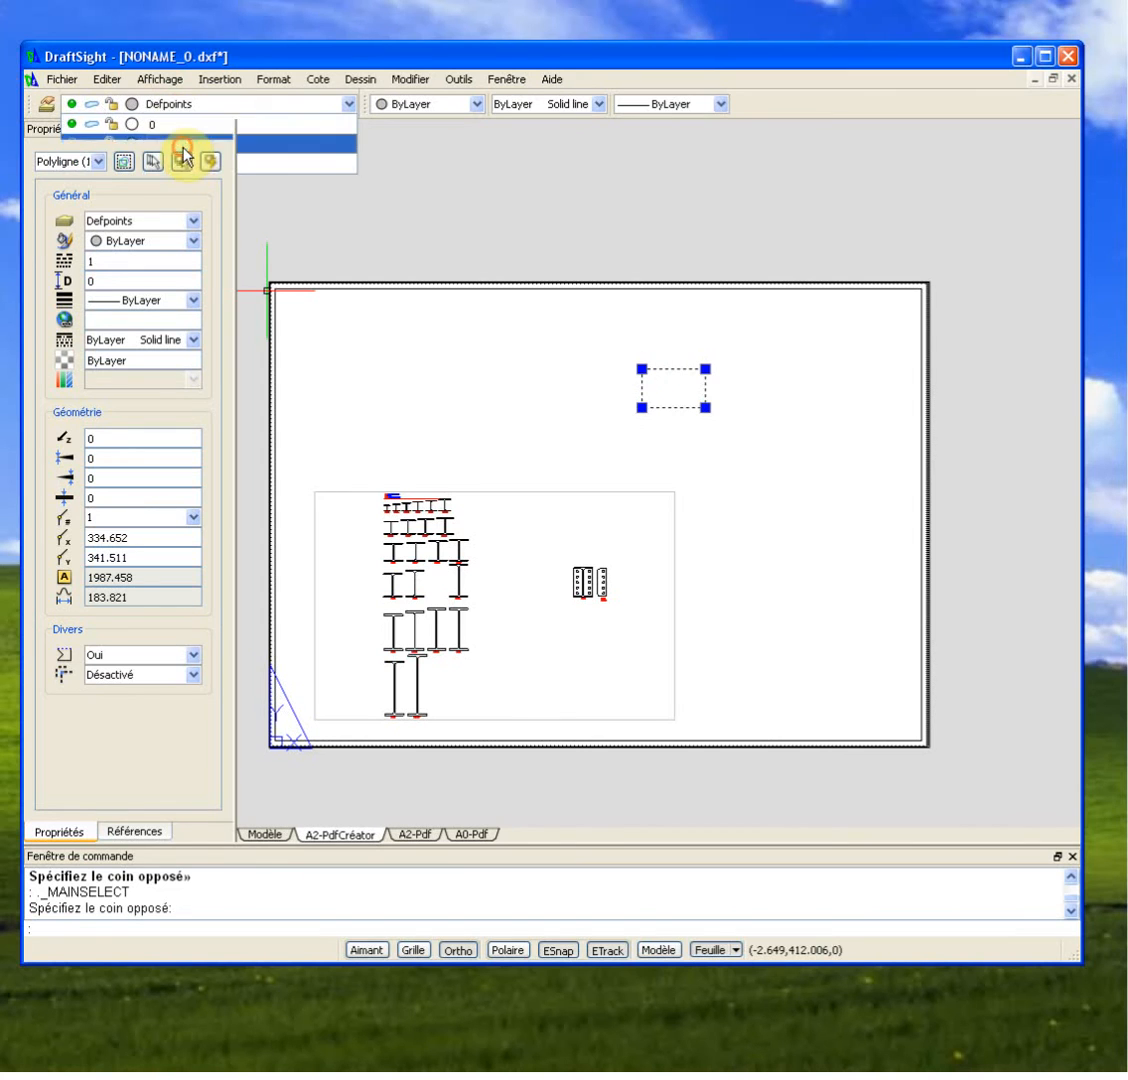
left_click(172, 144)
key("Escape")
Step: Delete the small rectangle above the viewport
left_click(728, 355)
left_click(635, 452)
key("Delete")
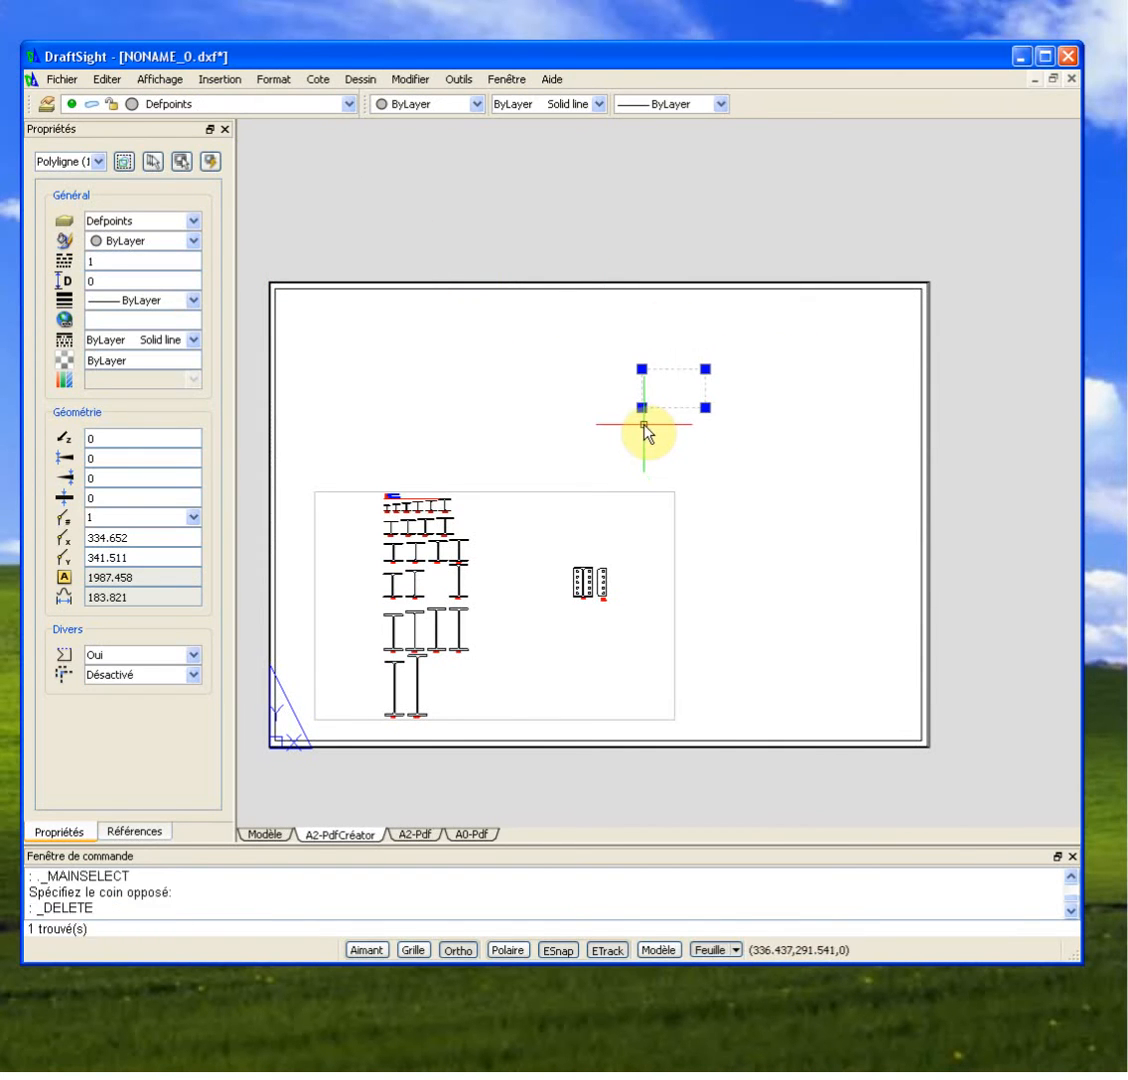
Step: Activate the viewport, frame the drilled beam and the bolted plate in its lower part, and return to the sheet
left_click(583, 492)
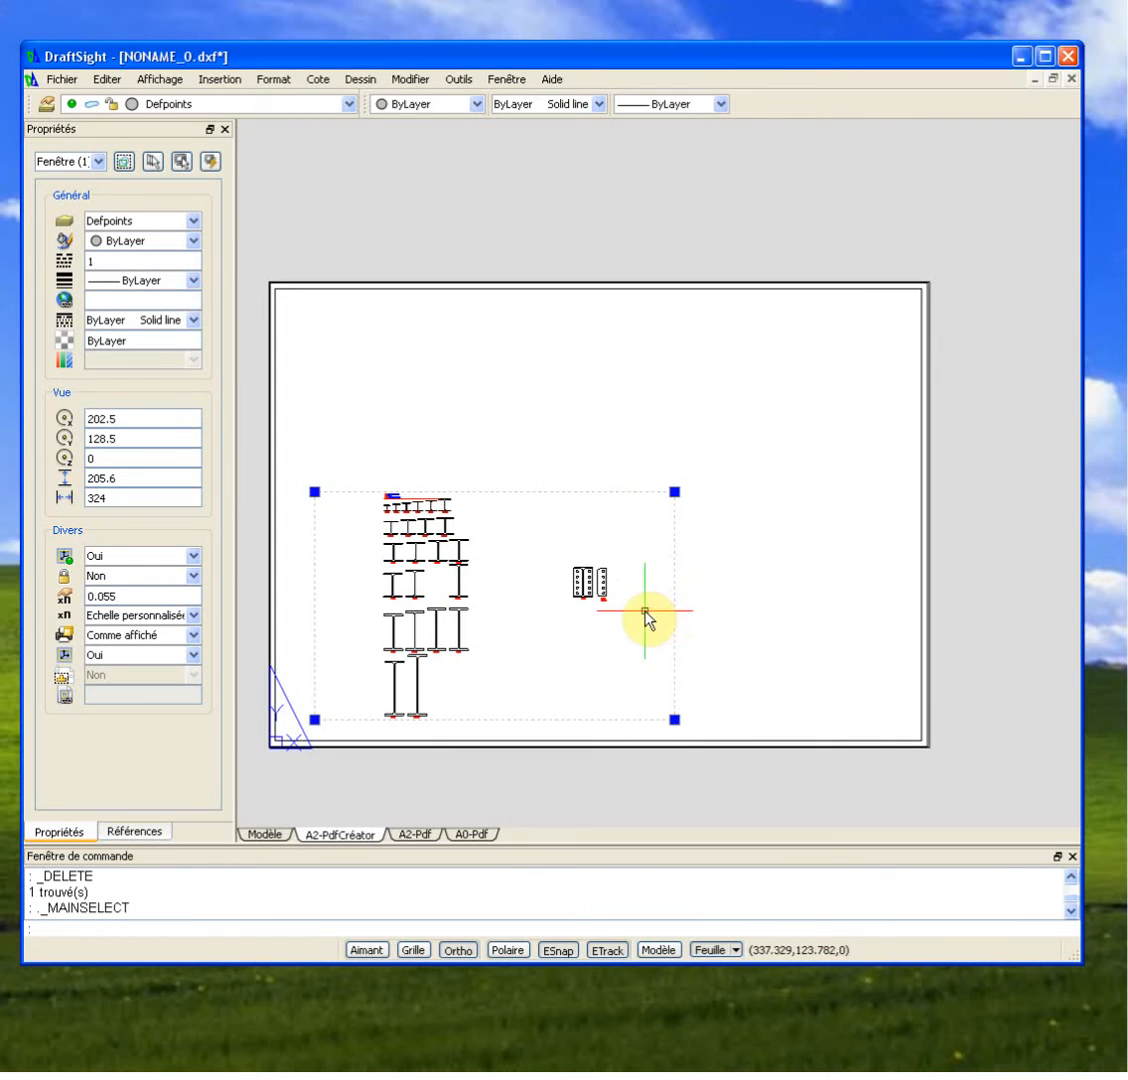
double_click(612, 630)
scroll(608, 585, "up", 4)
scroll(592, 678, "up", 7)
scroll(588, 681, "down", 4)
middle_click_drag(555, 610, 468, 575)
scroll(478, 577, "up", 1)
scroll(475, 583, "down", 1)
scroll(476, 578, "up", 2)
scroll(478, 582, "down", 2)
scroll(474, 584, "up", 1)
middle_click_drag(487, 601, 463, 580)
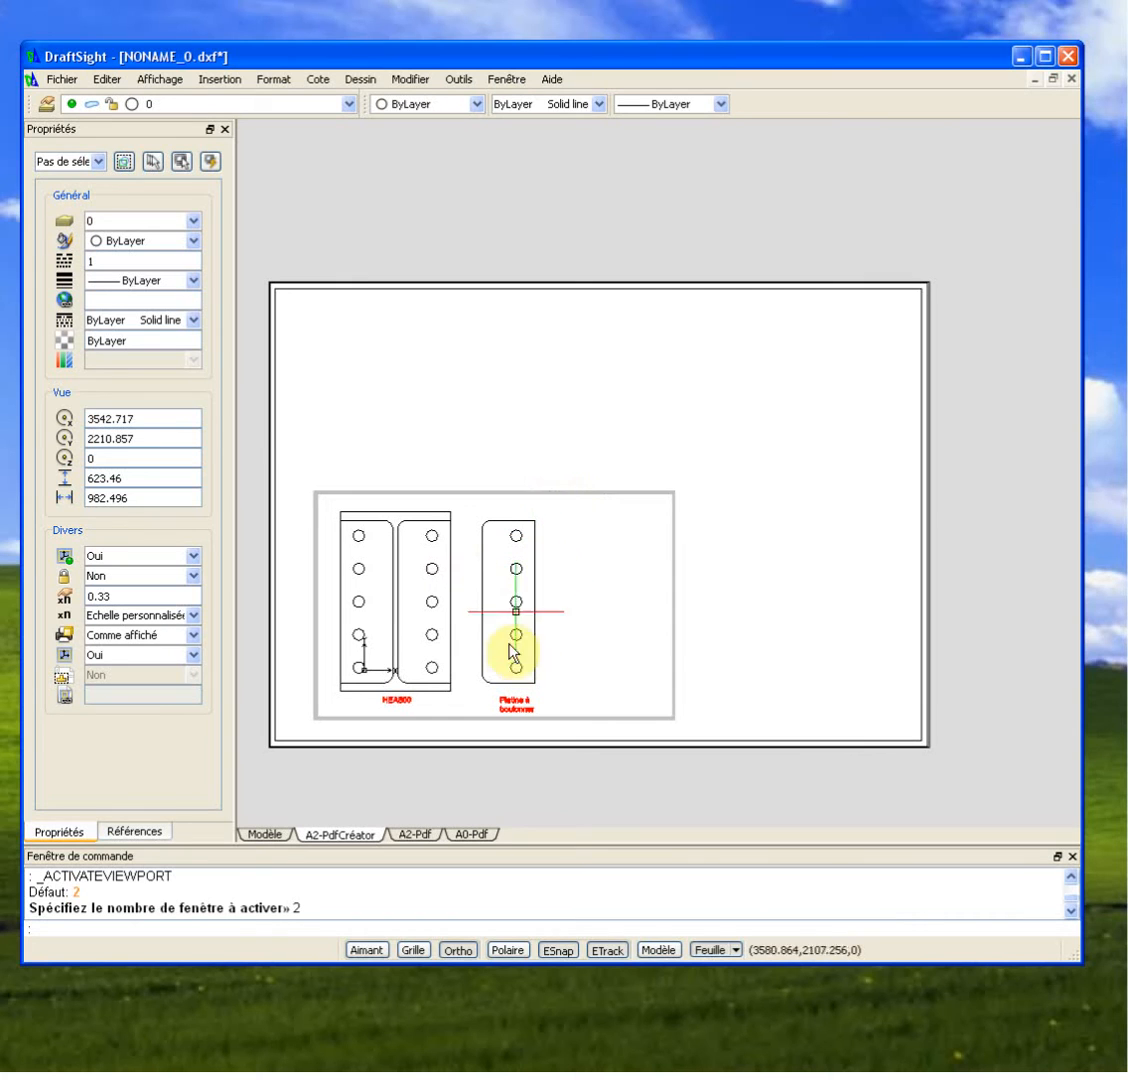
scroll(487, 600, "down", 1)
scroll(484, 603, "up", 1)
scroll(486, 605, "down", 2)
scroll(470, 680, "up", 1)
middle_click_drag(463, 695, 403, 692)
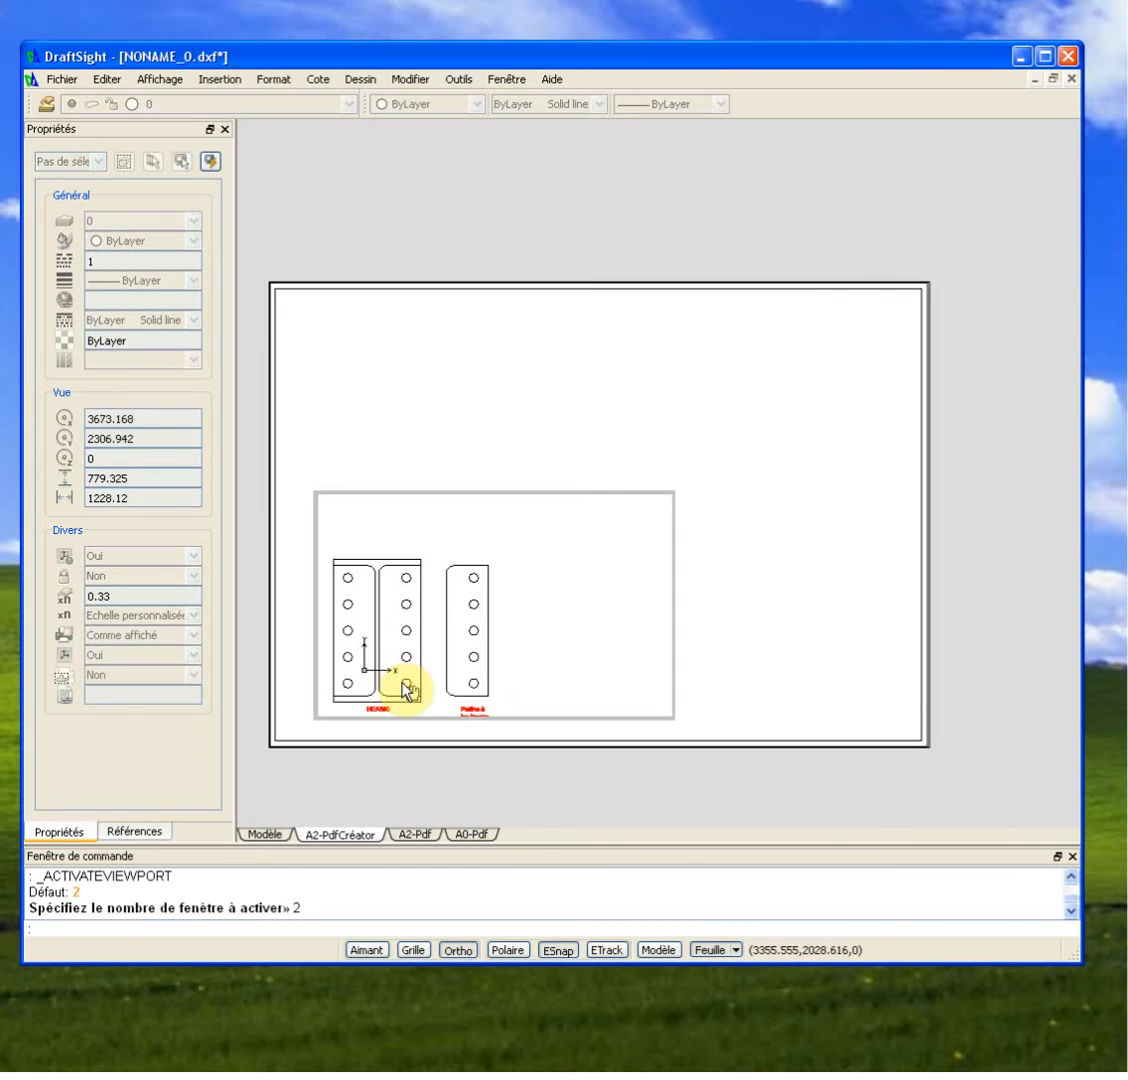
double_click(724, 661)
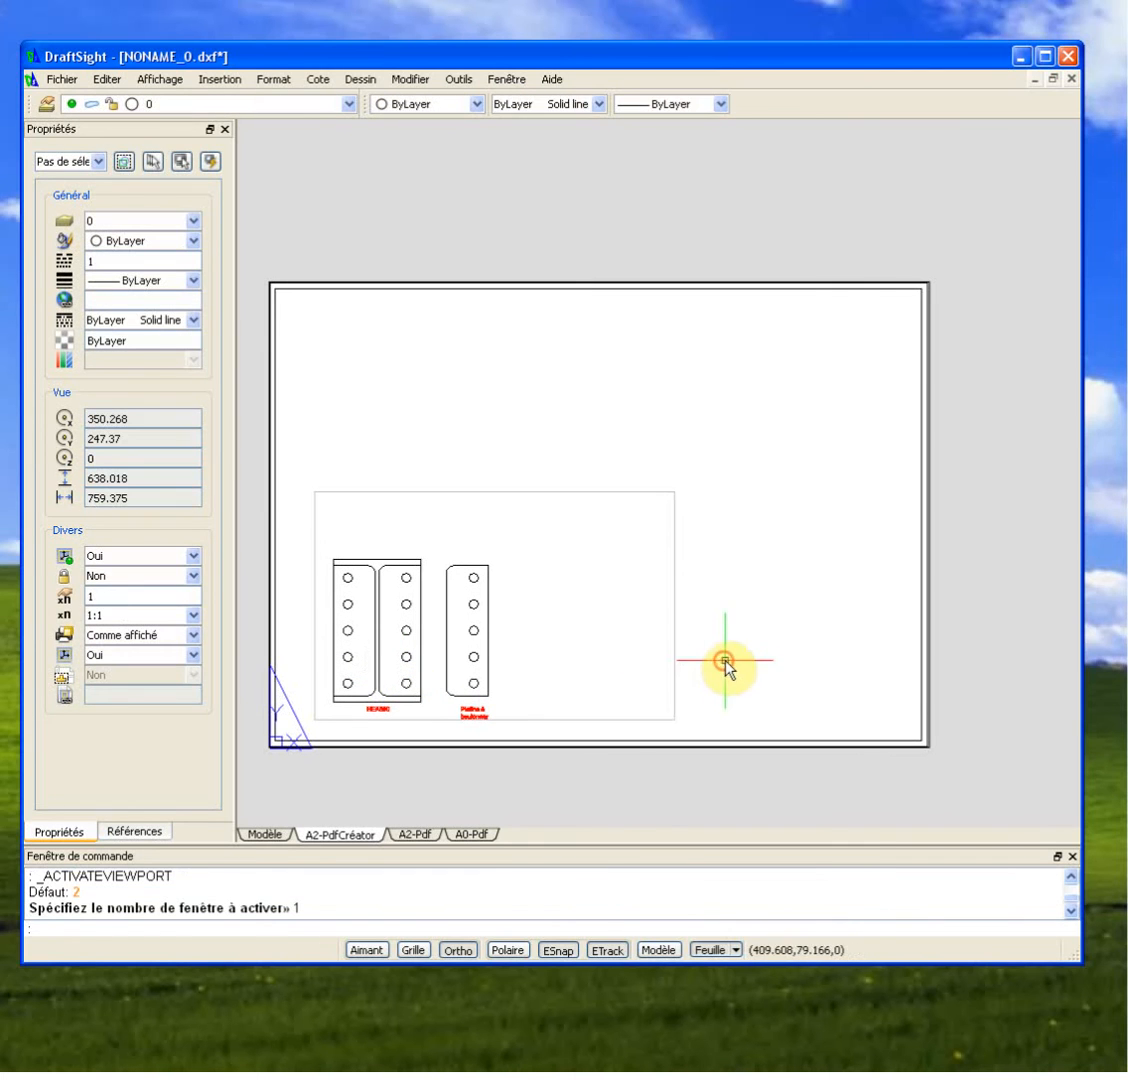
Step: Stretch the viewport's upper-right corner inward so the frame is about 167 wide and 165 high around the beam and plate
left_click(683, 575)
left_click(660, 588)
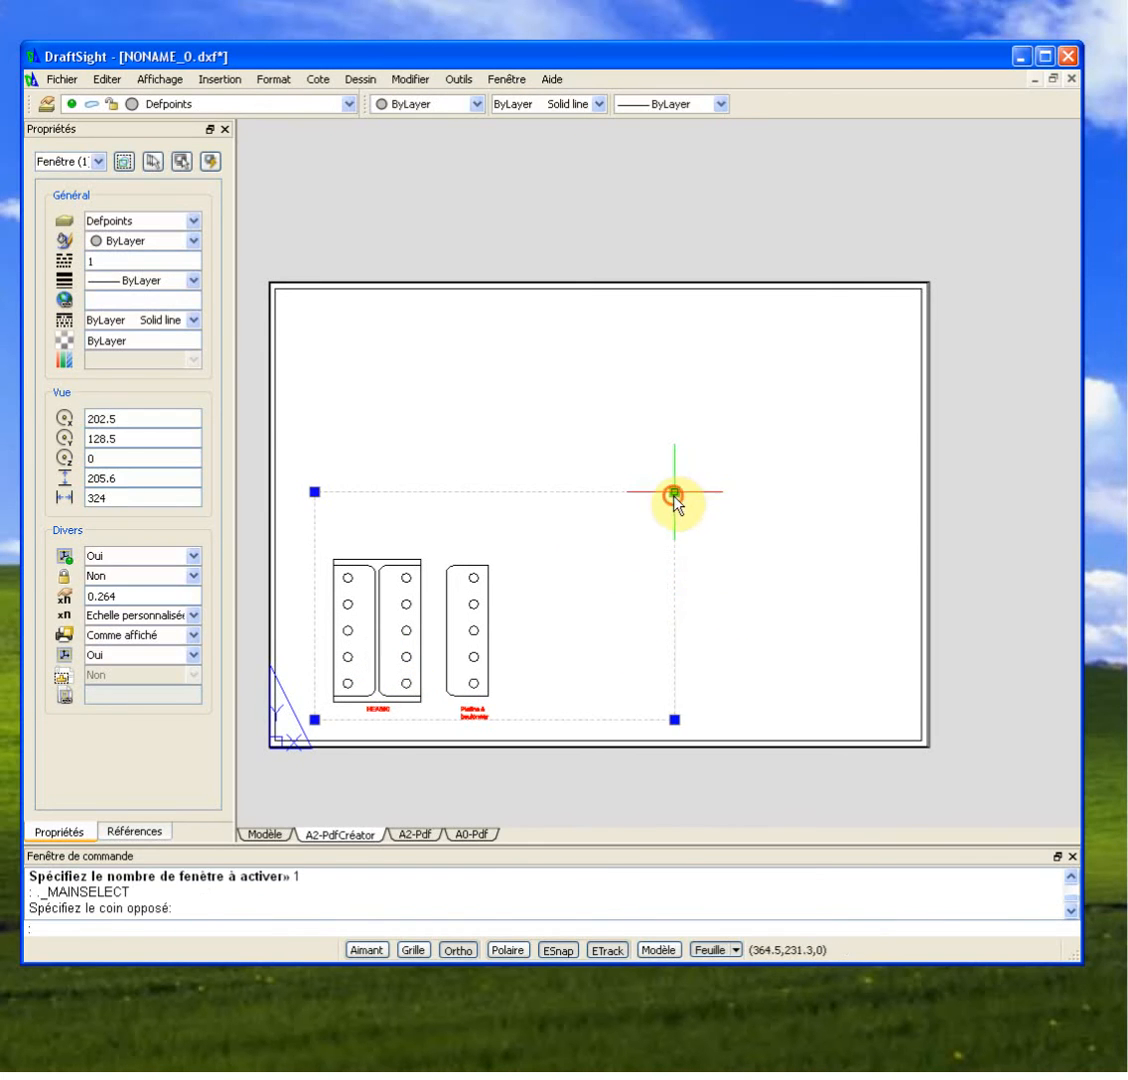
left_click(675, 491)
left_click(502, 558)
left_click(502, 492)
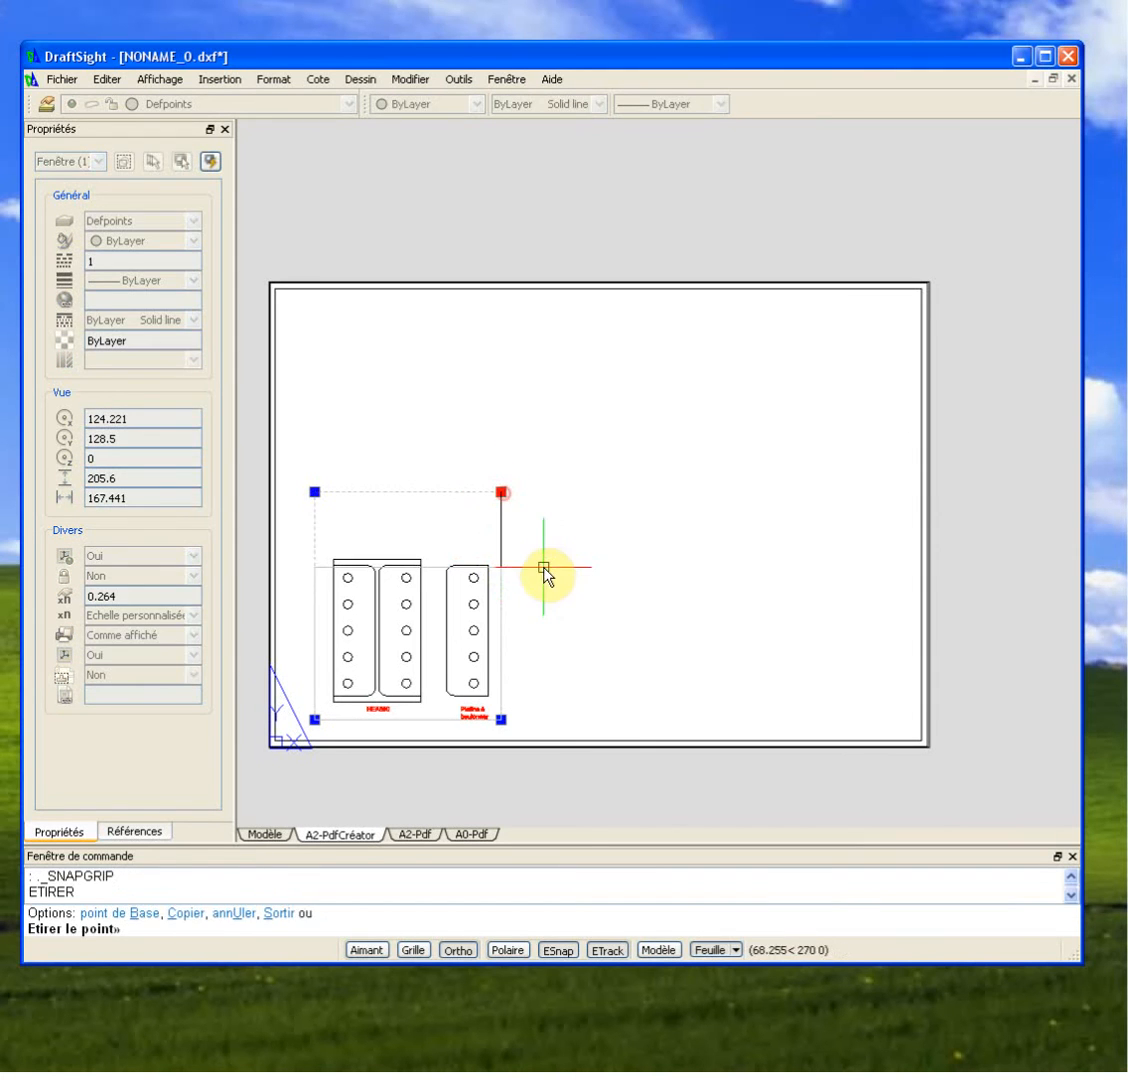
left_click(526, 536)
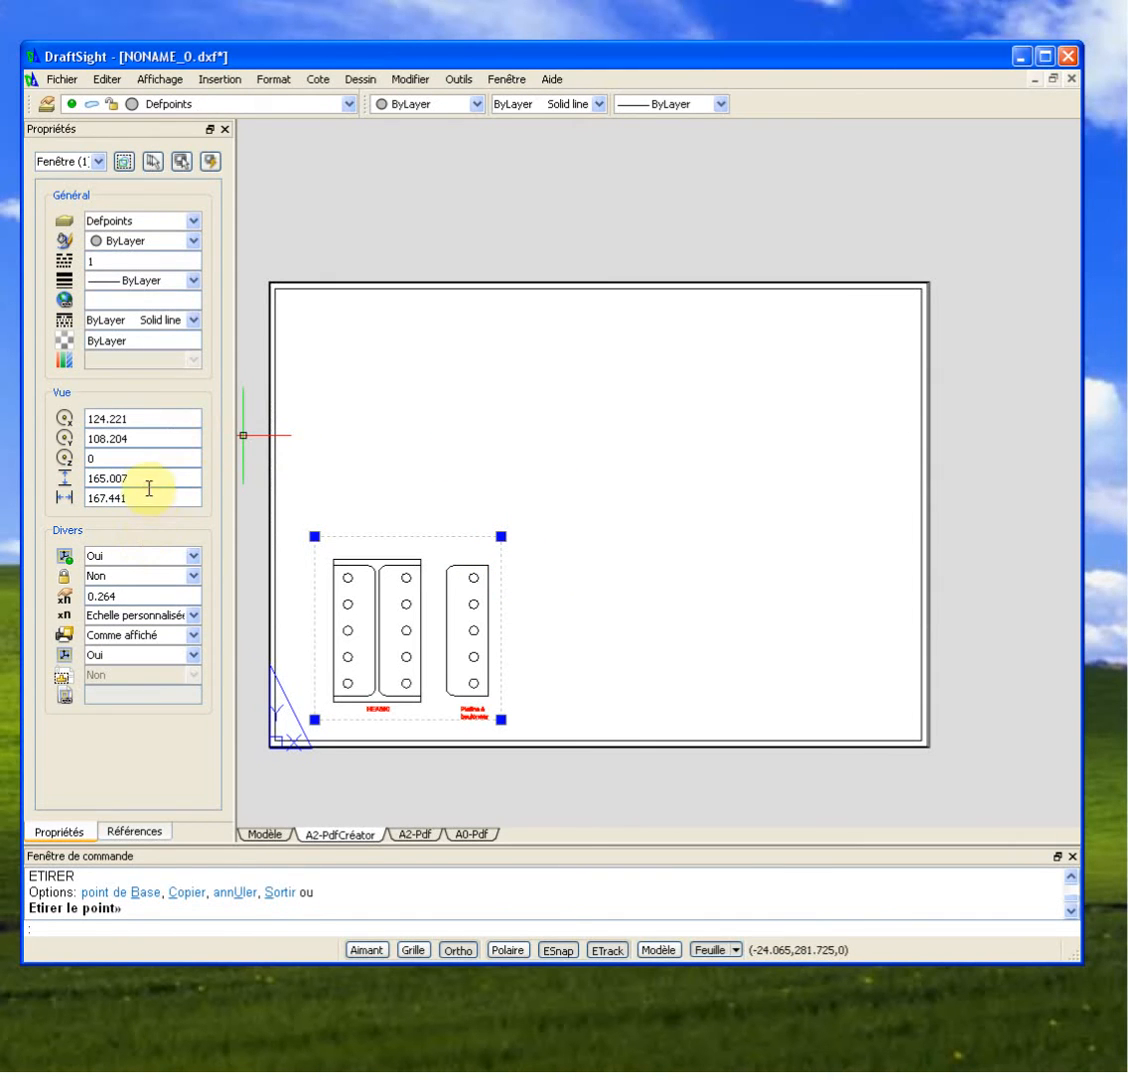
Step: Set the viewport's custom scale to 0.2 (1:5) and deselect it
left_click(160, 596)
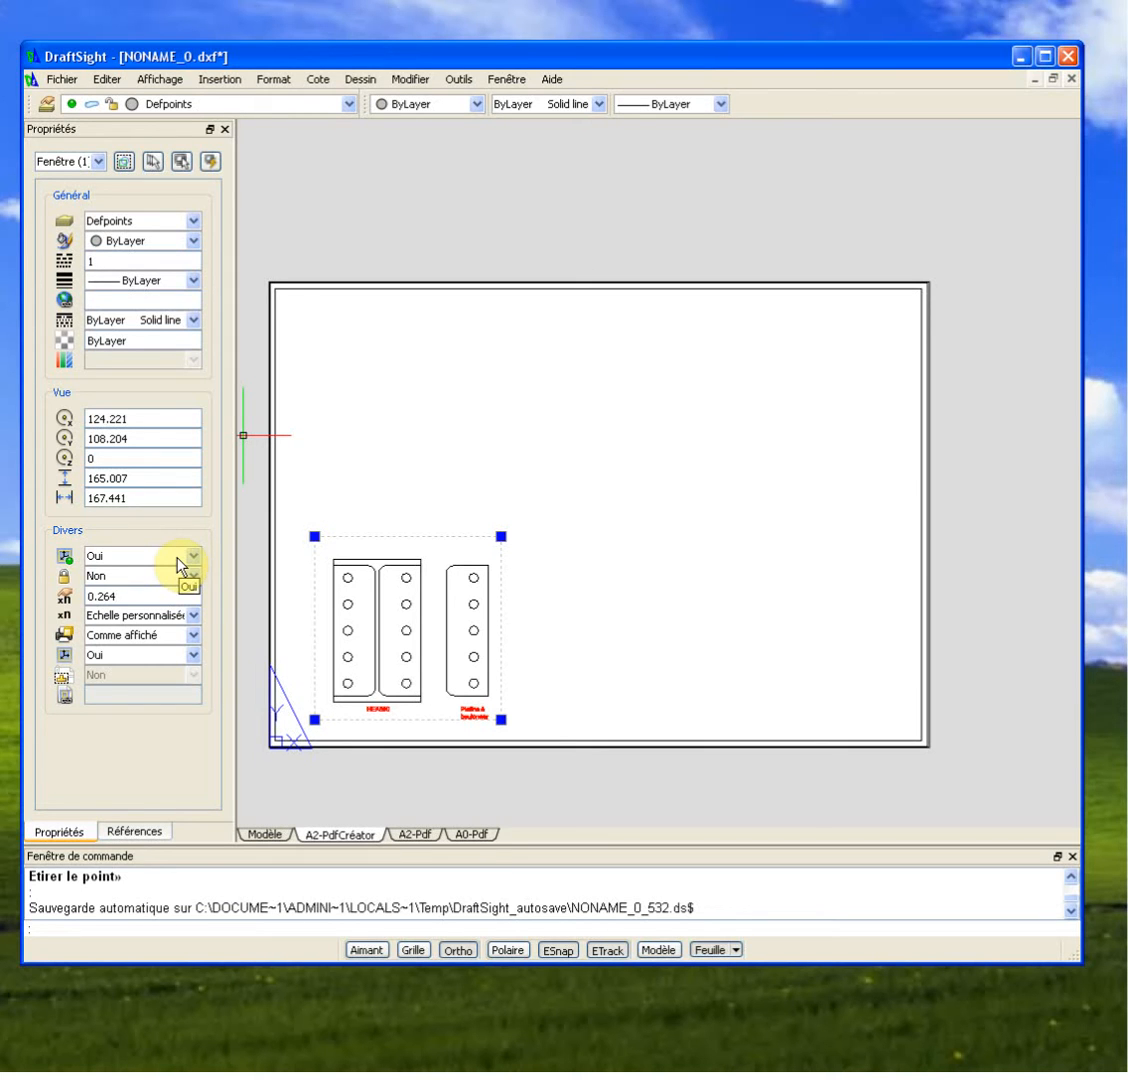
key("BackSpace")
key("BackSpace")
key("Return")
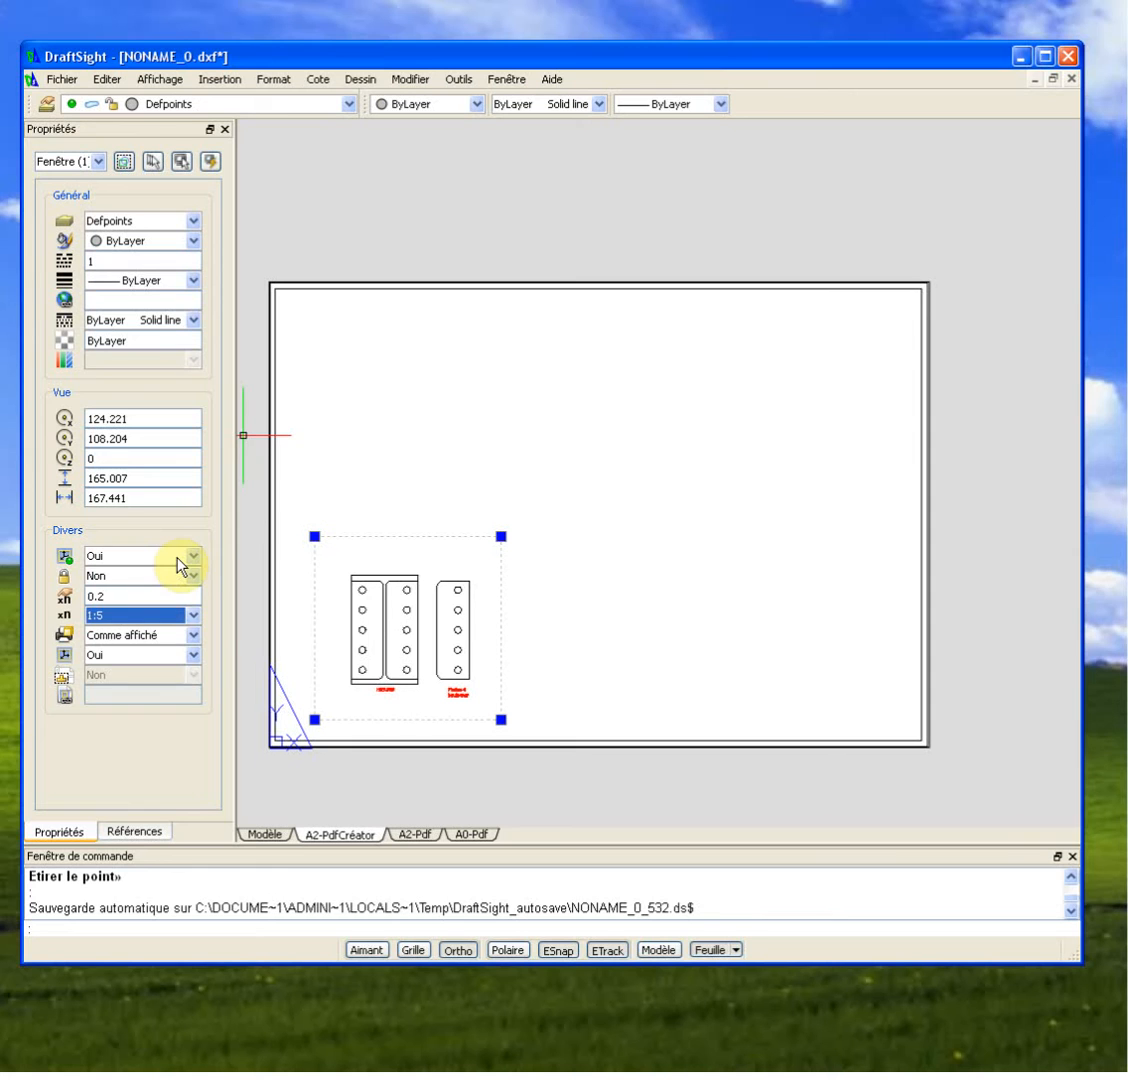
left_click(137, 621)
left_click(137, 621)
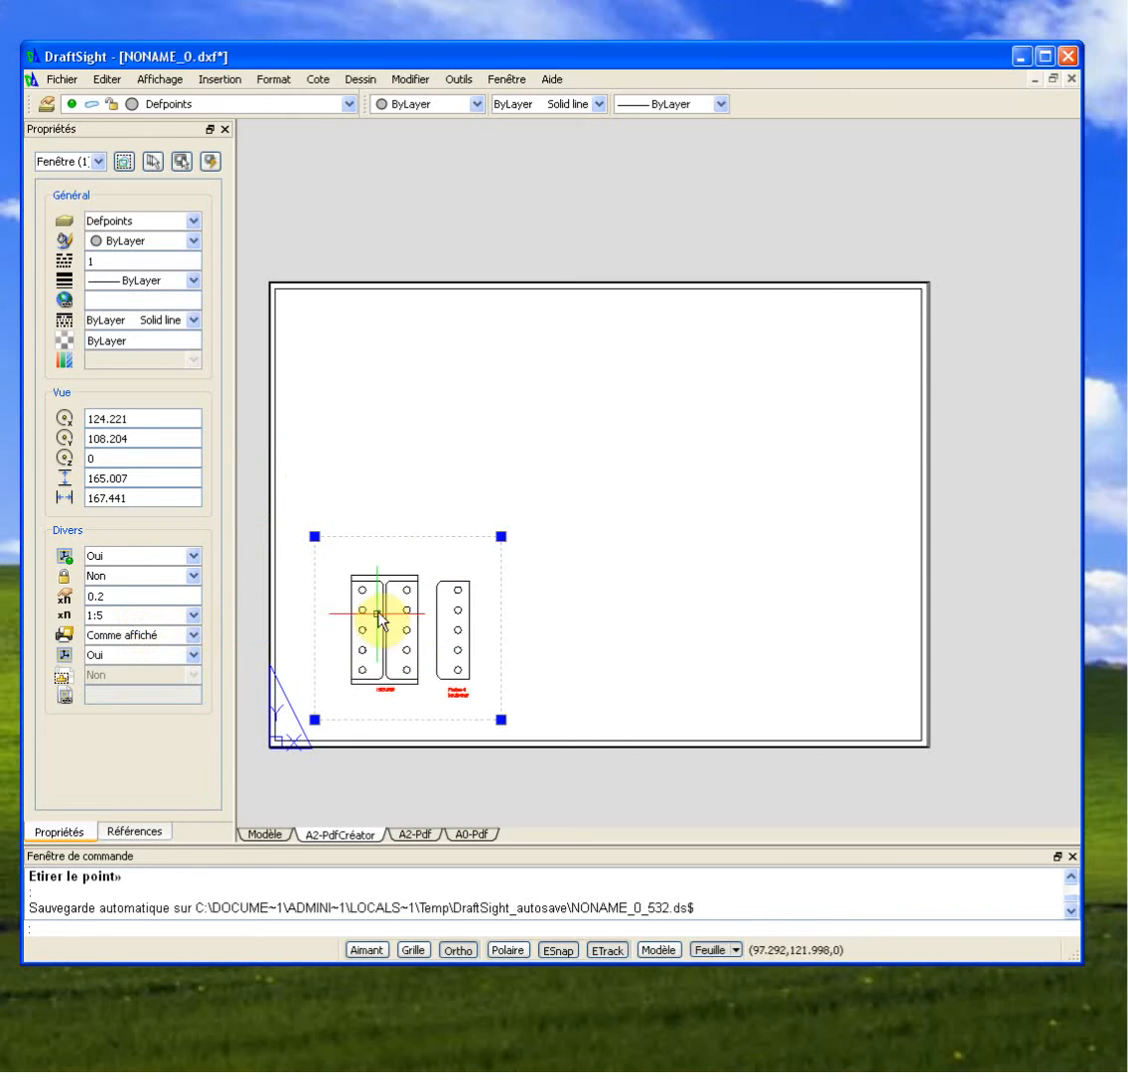
scroll(440, 612, "up", 8)
scroll(800, 504, "down", 4)
key("Escape")
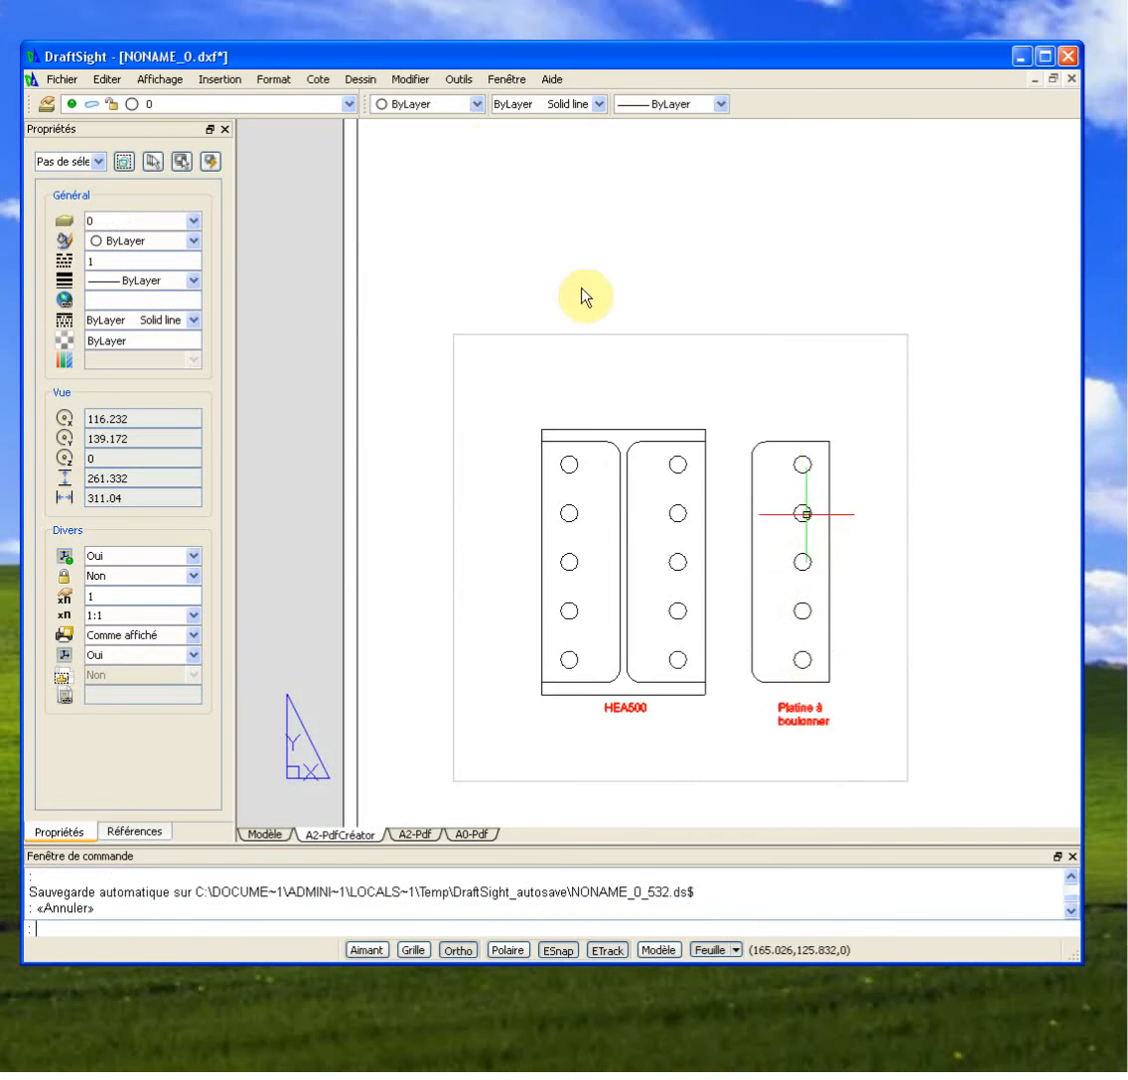
Step: Place a two-line note just above the viewport reading "Platine de jonction" and "Ech. 1/5"
left_click(360, 79)
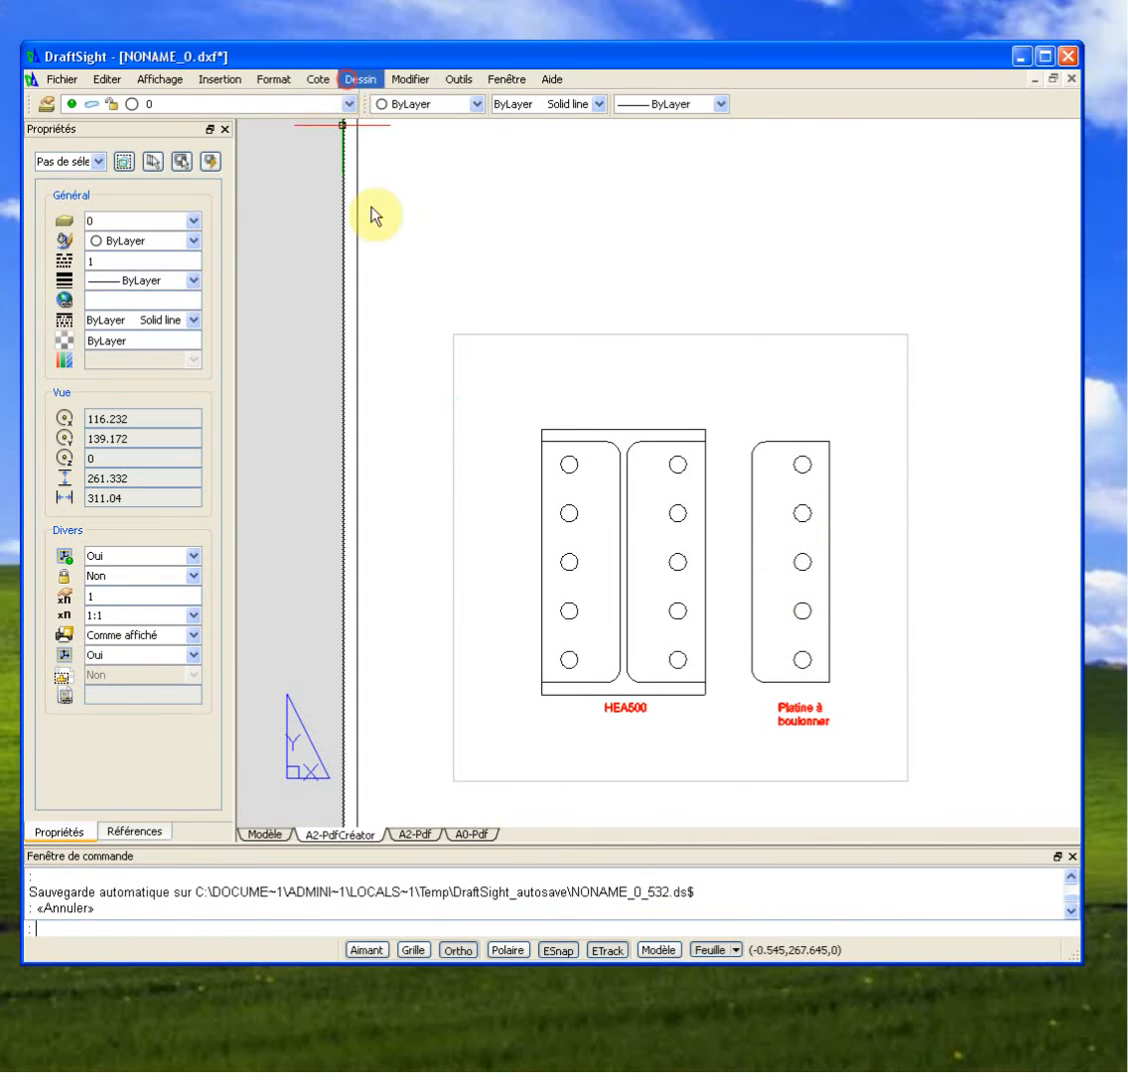
mouse_move(417, 576)
left_click(545, 567)
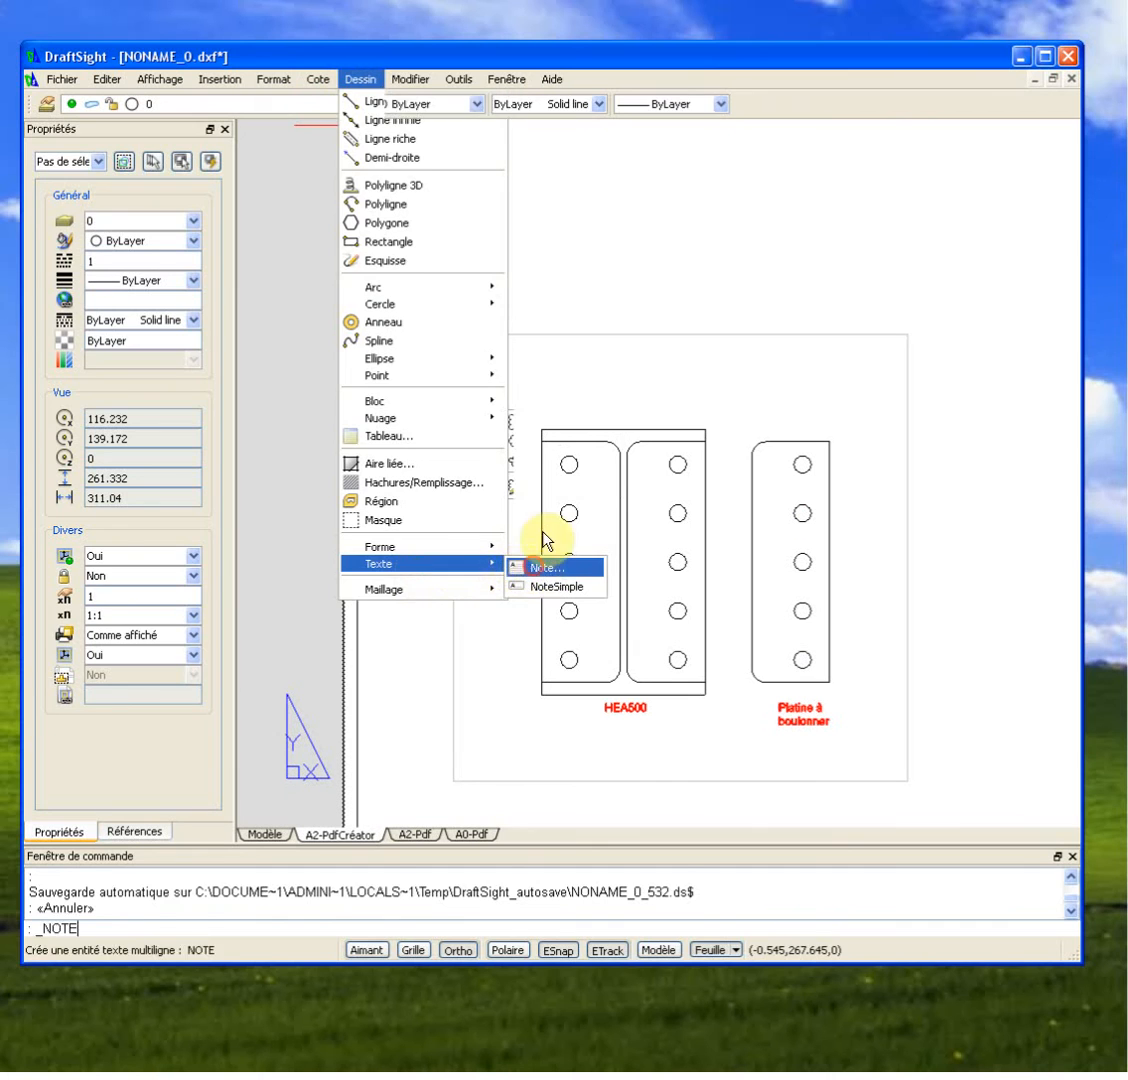
left_click(499, 297)
left_click(832, 326)
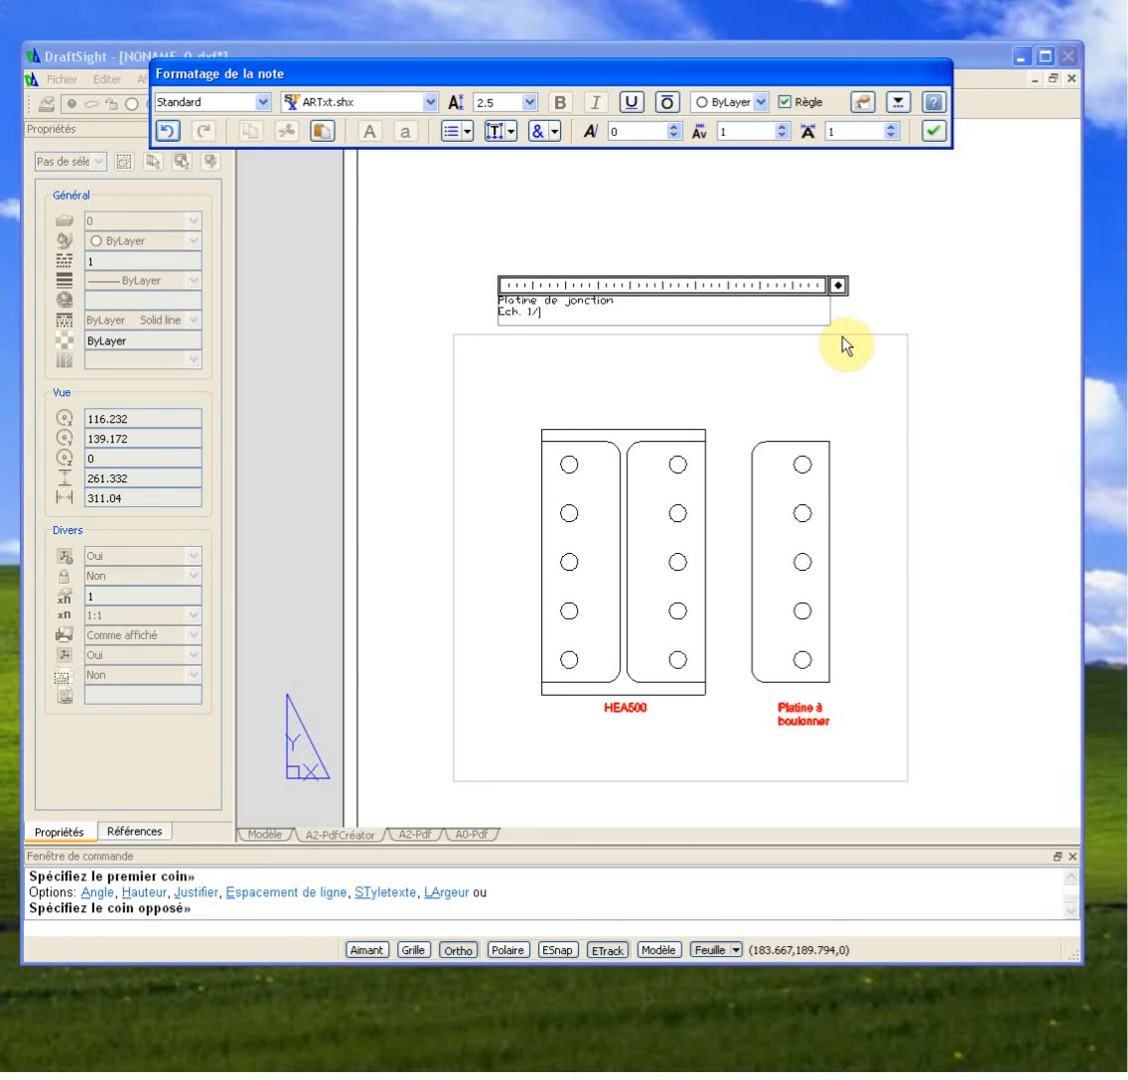
type("5")
left_click(889, 318)
Step: Reopen the note above the viewport and change the font of all its text to Verdana
left_click_drag(678, 271, 569, 316)
double_click(569, 314)
triple_click(569, 303)
double_click(569, 304)
key("ctrl+a")
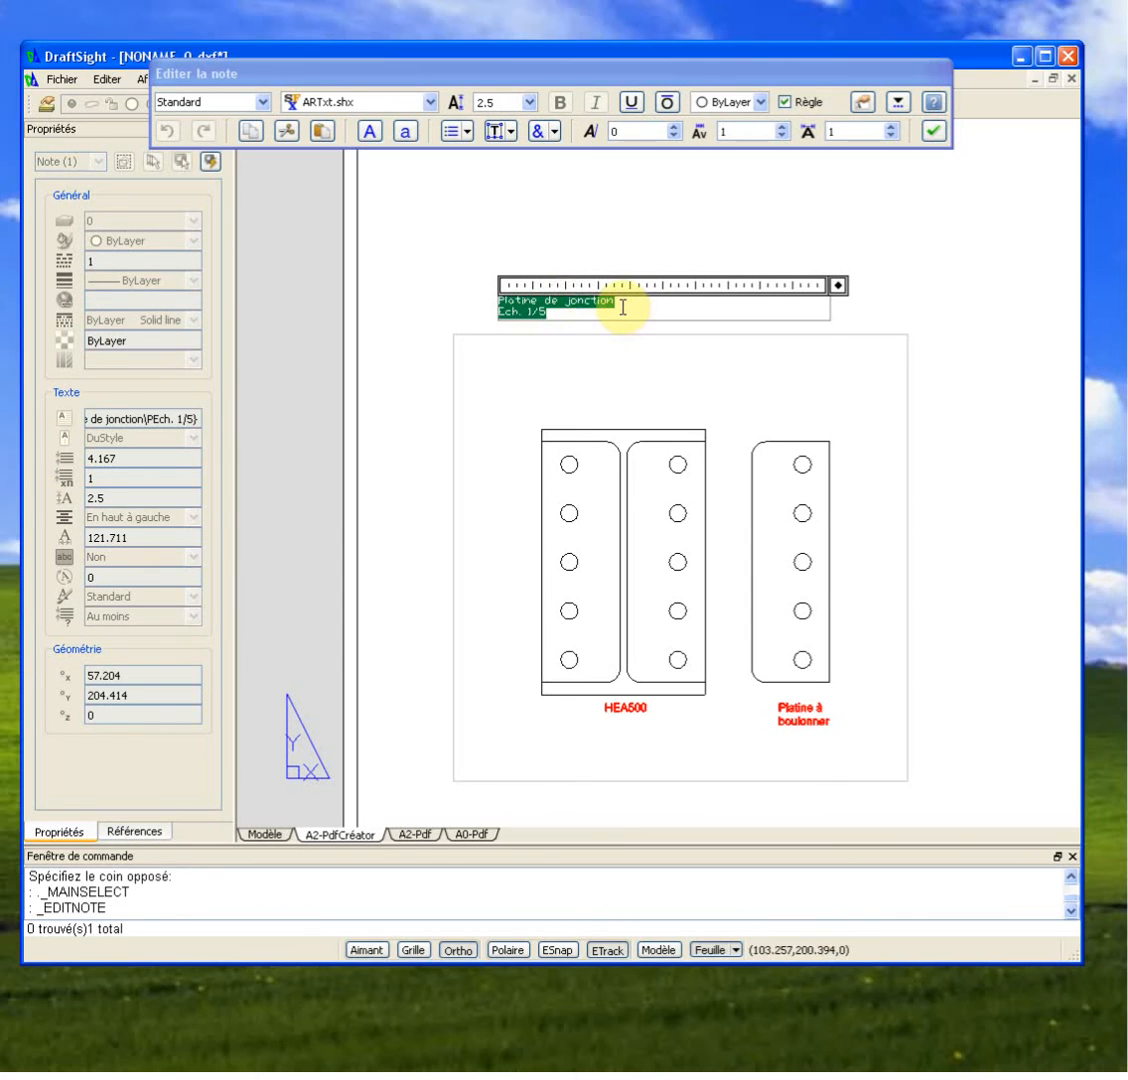
left_click(428, 101)
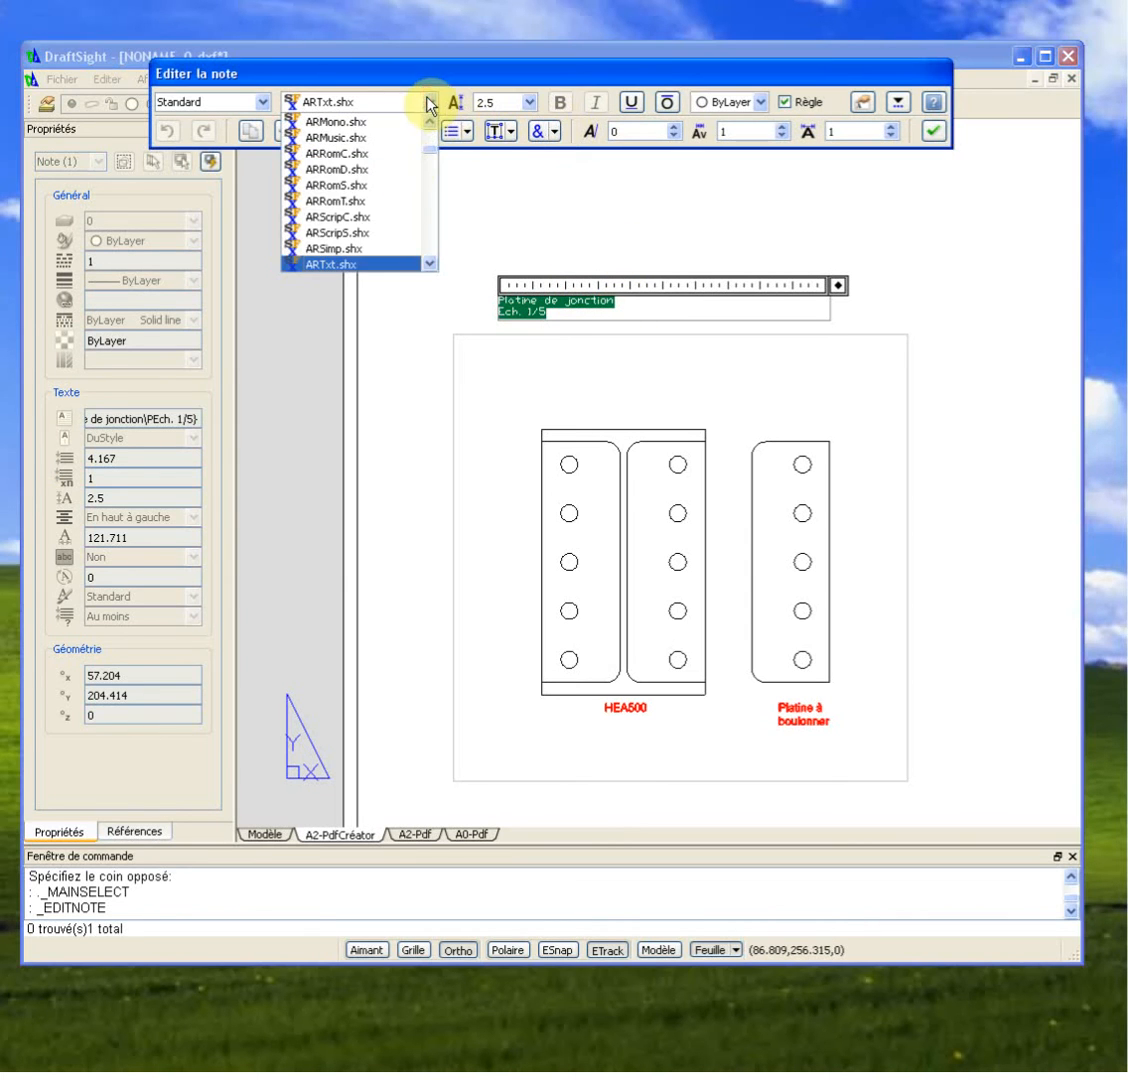
scroll(396, 210, "down", 10)
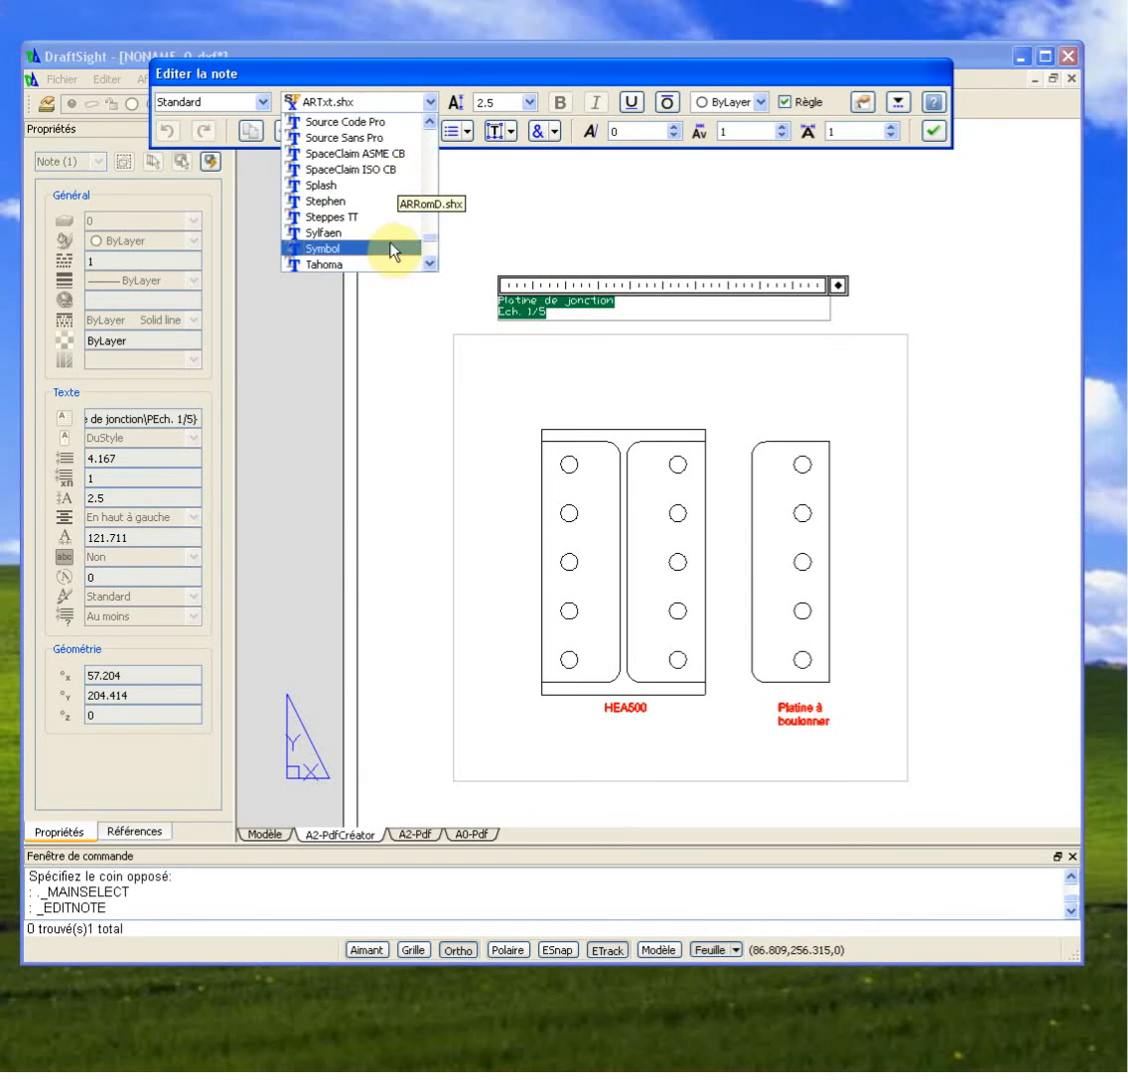
scroll(387, 212, "down", 6)
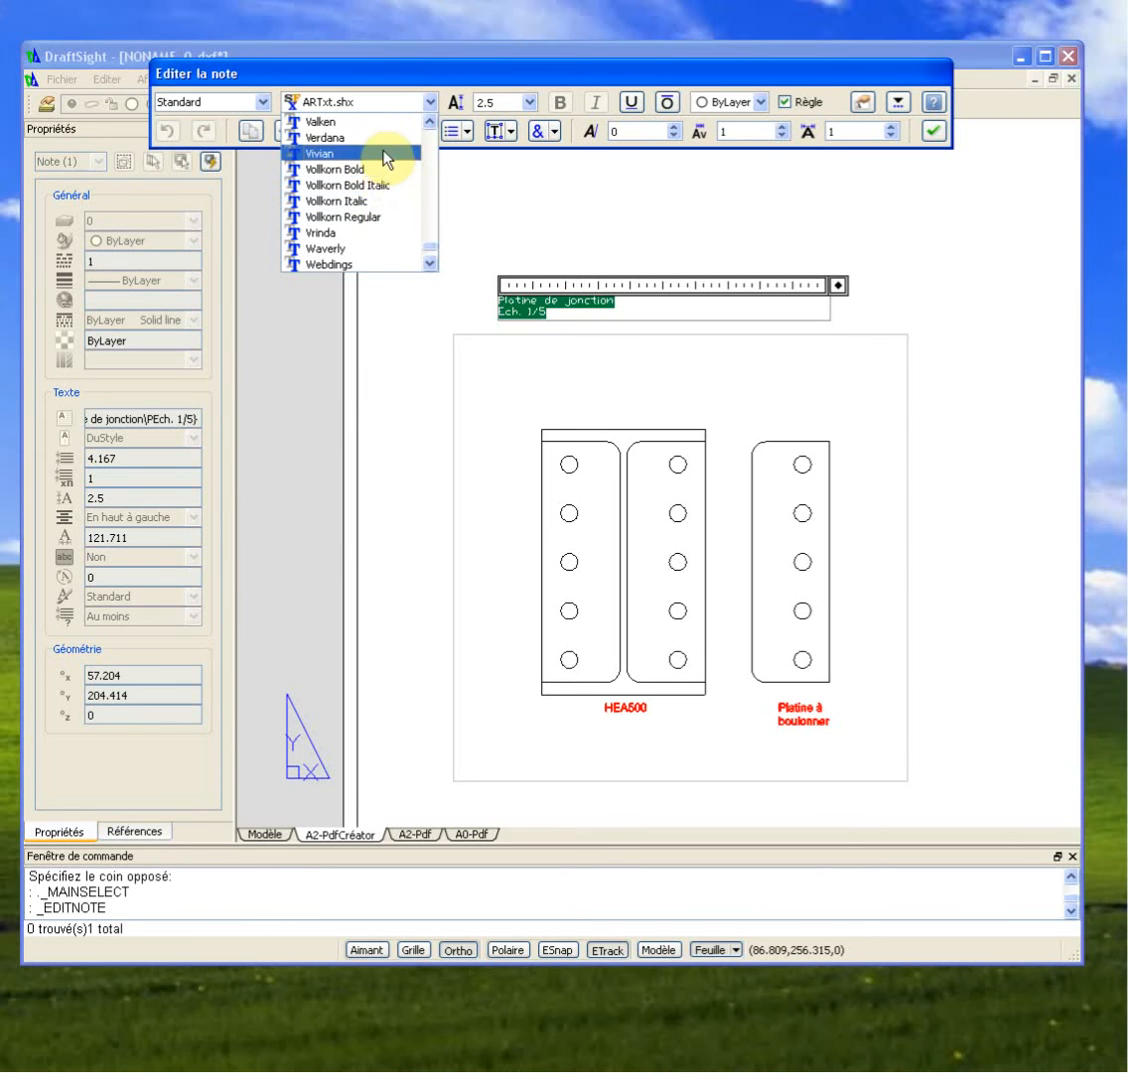
scroll(387, 160, "up", 1)
left_click(385, 188)
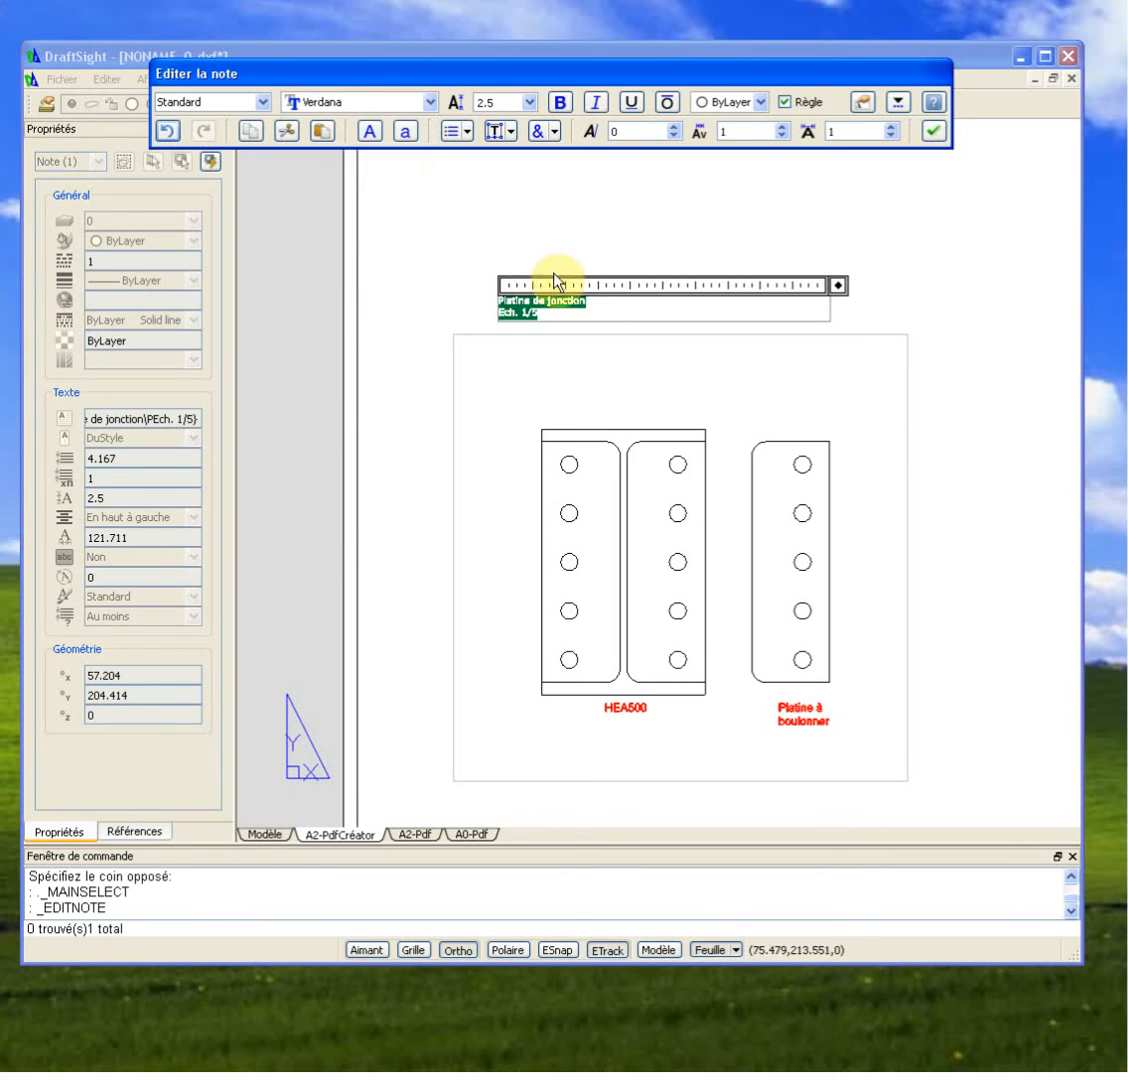
Step: Set the note text's character spacing to 1.05 and its width factor to 1.1
scroll(590, 300, "up", 1)
scroll(580, 297, "up", 2)
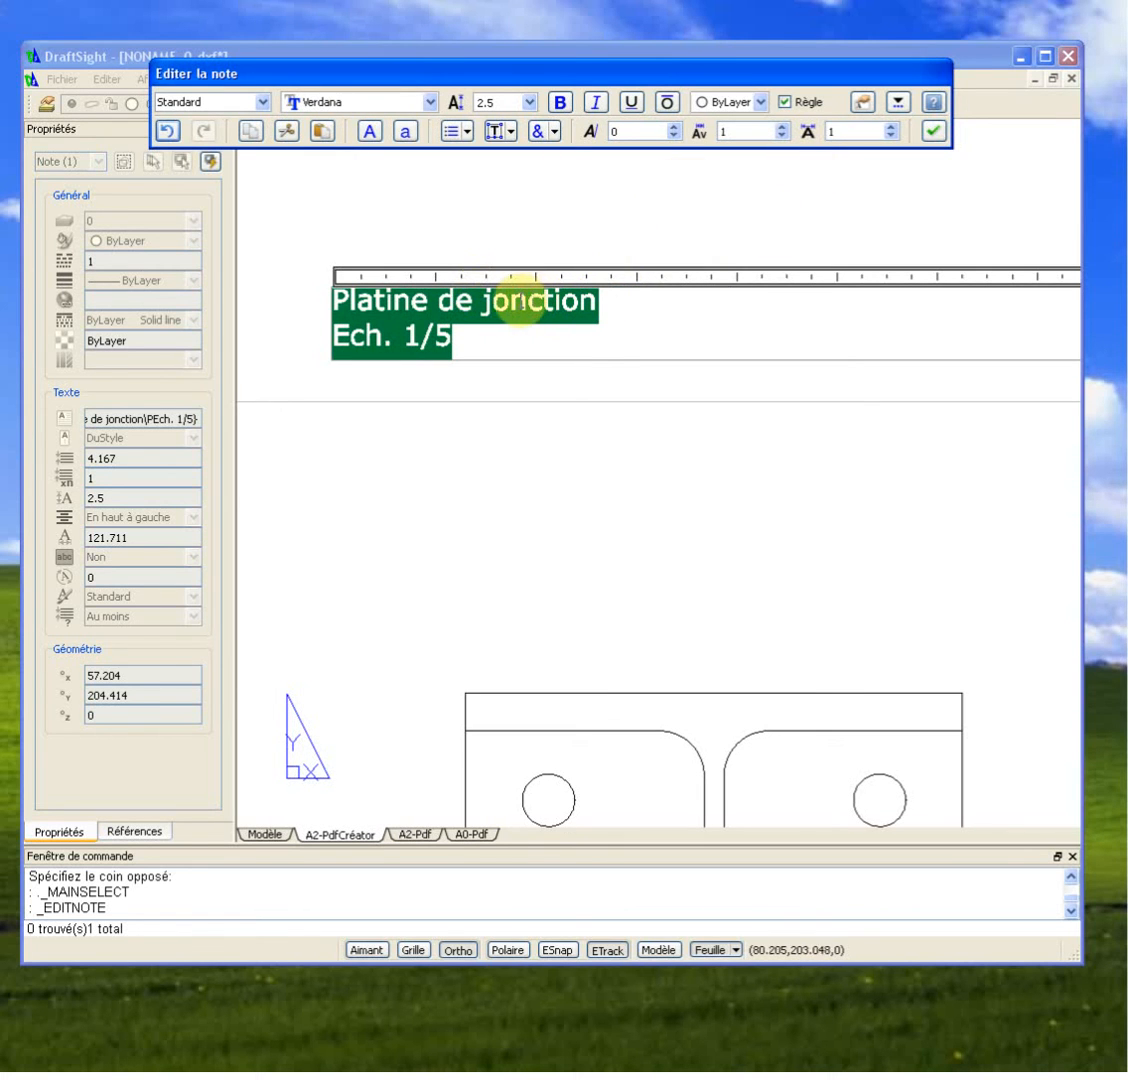
mouse_move(515, 300)
middle_mouse_down()
mouse_move(544, 383)
mouse_move(574, 423)
middle_mouse_up()
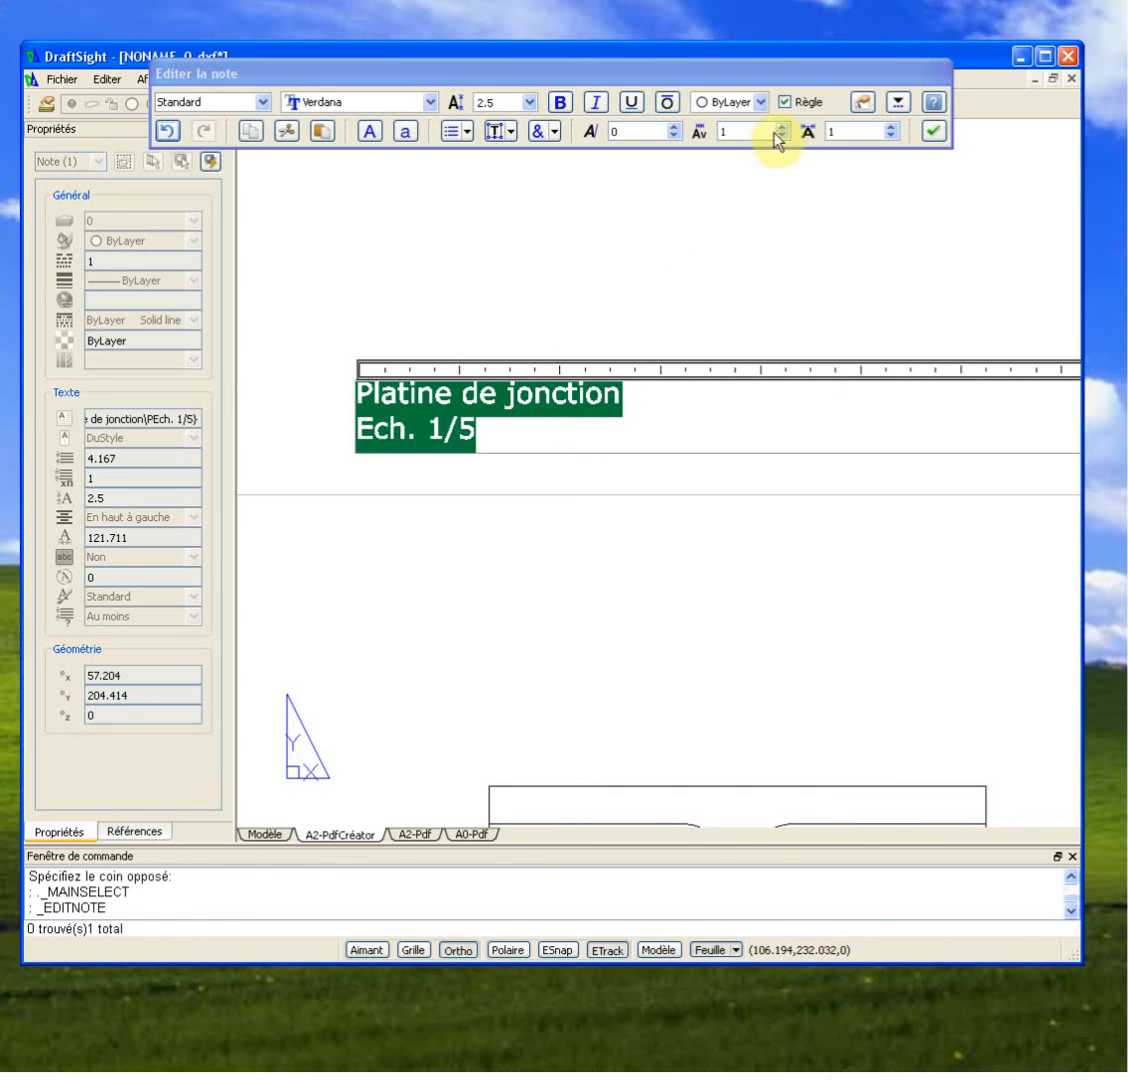
left_click(893, 127)
left_click(893, 127)
left_click(893, 127)
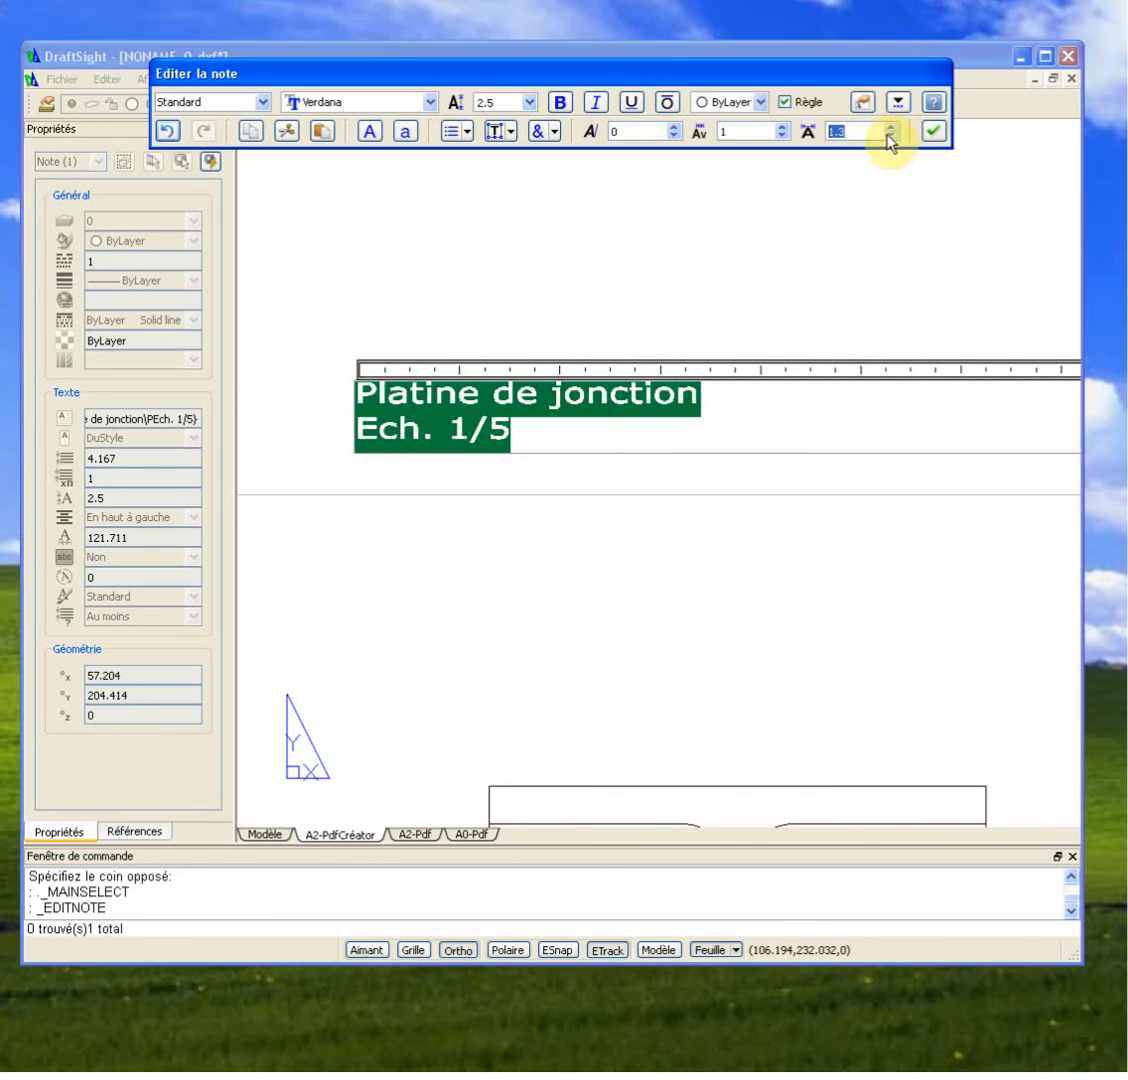
left_click(782, 127)
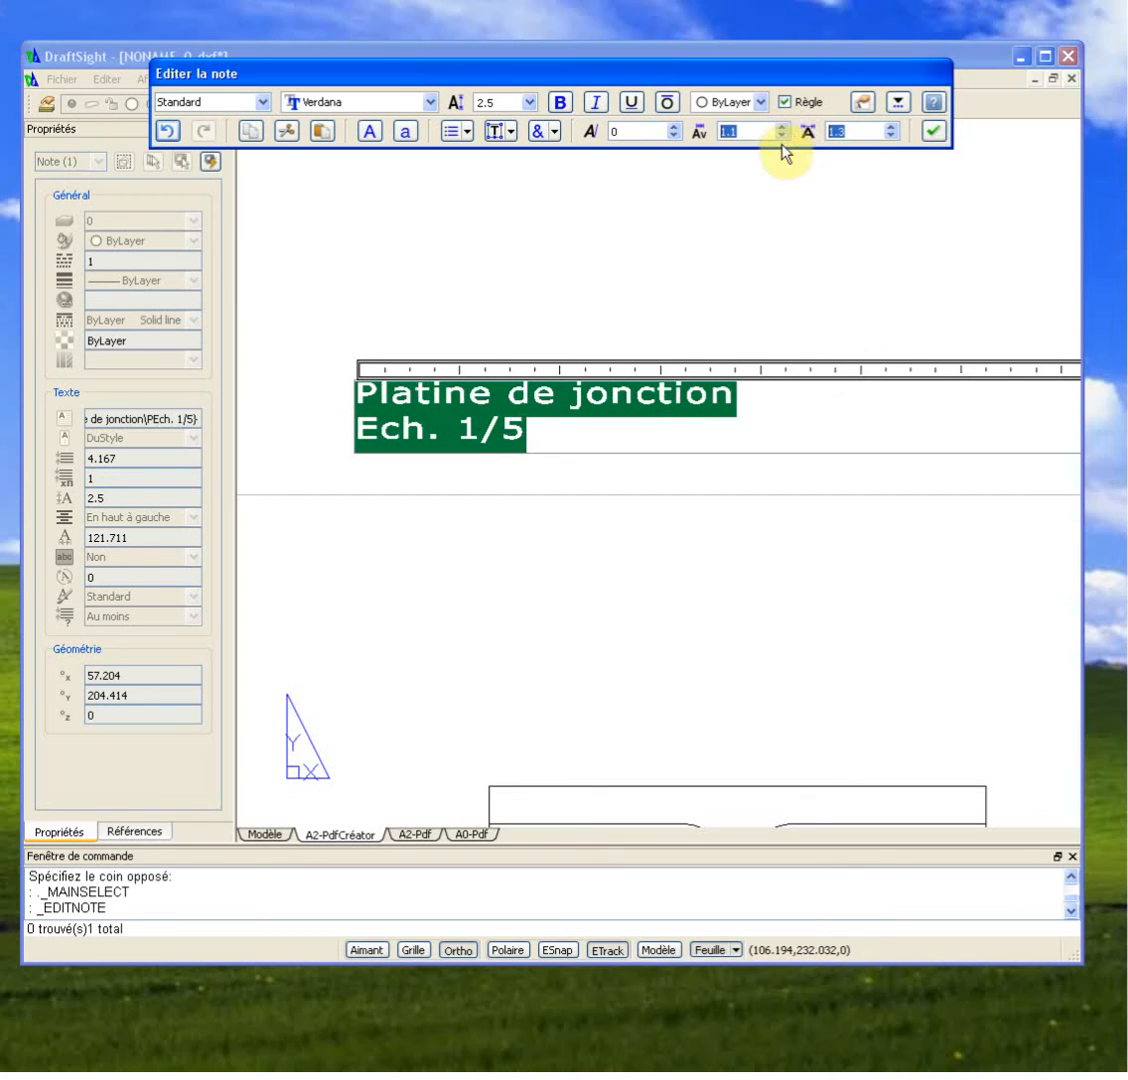
left_click(782, 137)
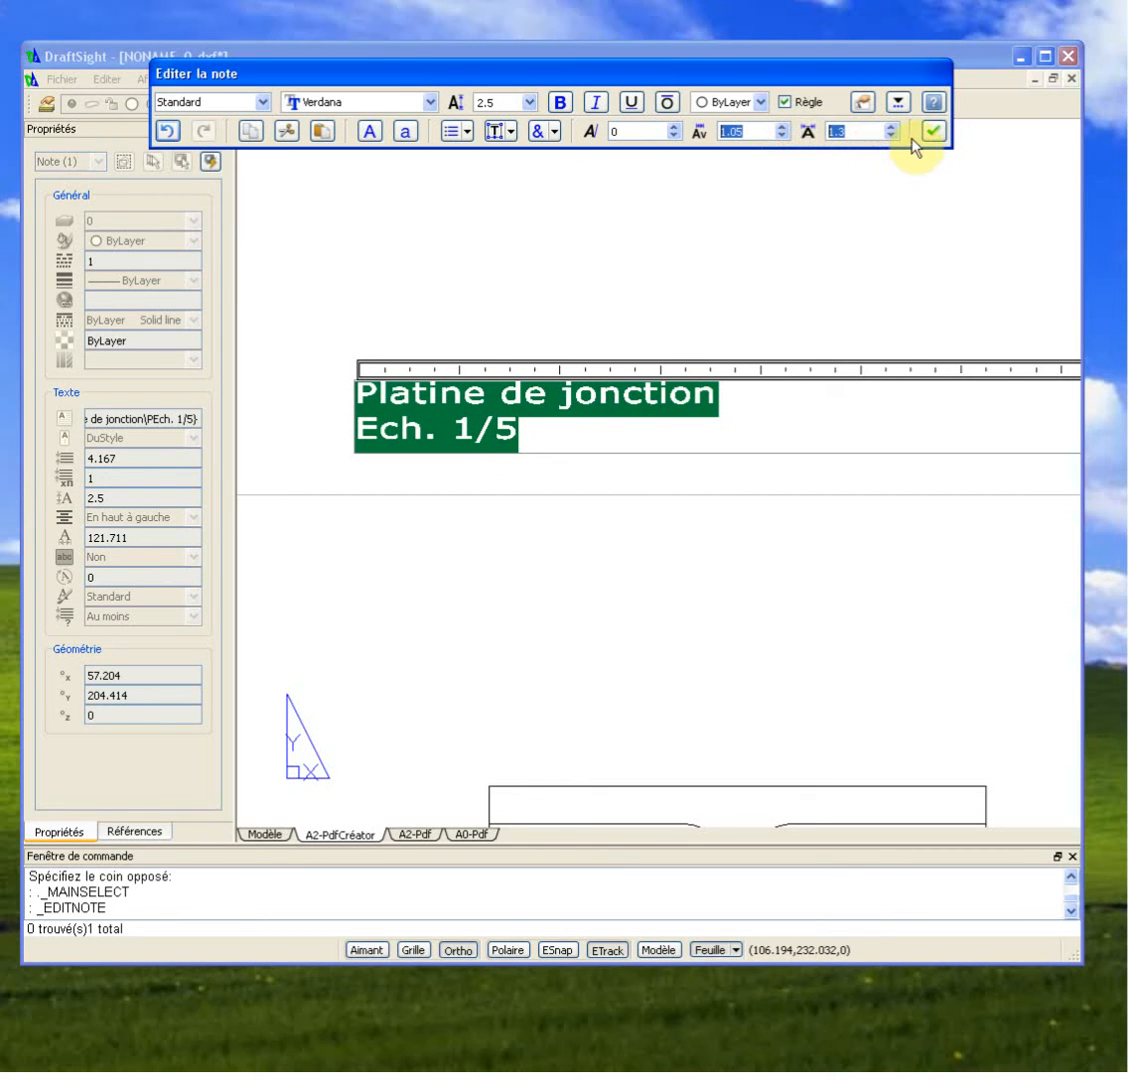
left_click(892, 136)
left_click(892, 136)
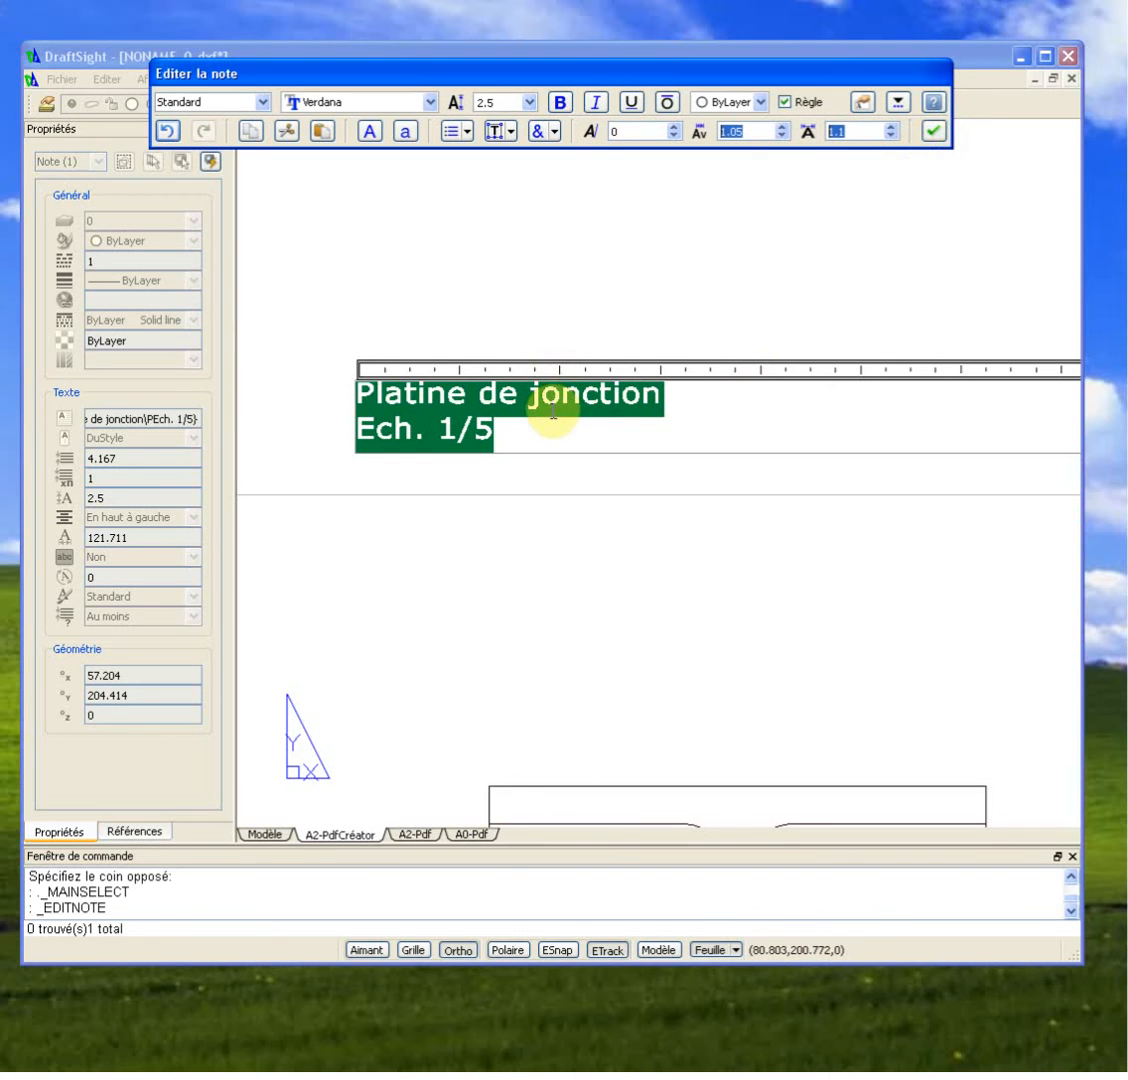
Step: Set the text height of the "Platine de jonction" line to 5 and finish editing the note
scroll(552, 412, "down", 3)
scroll(475, 520, "down", 2)
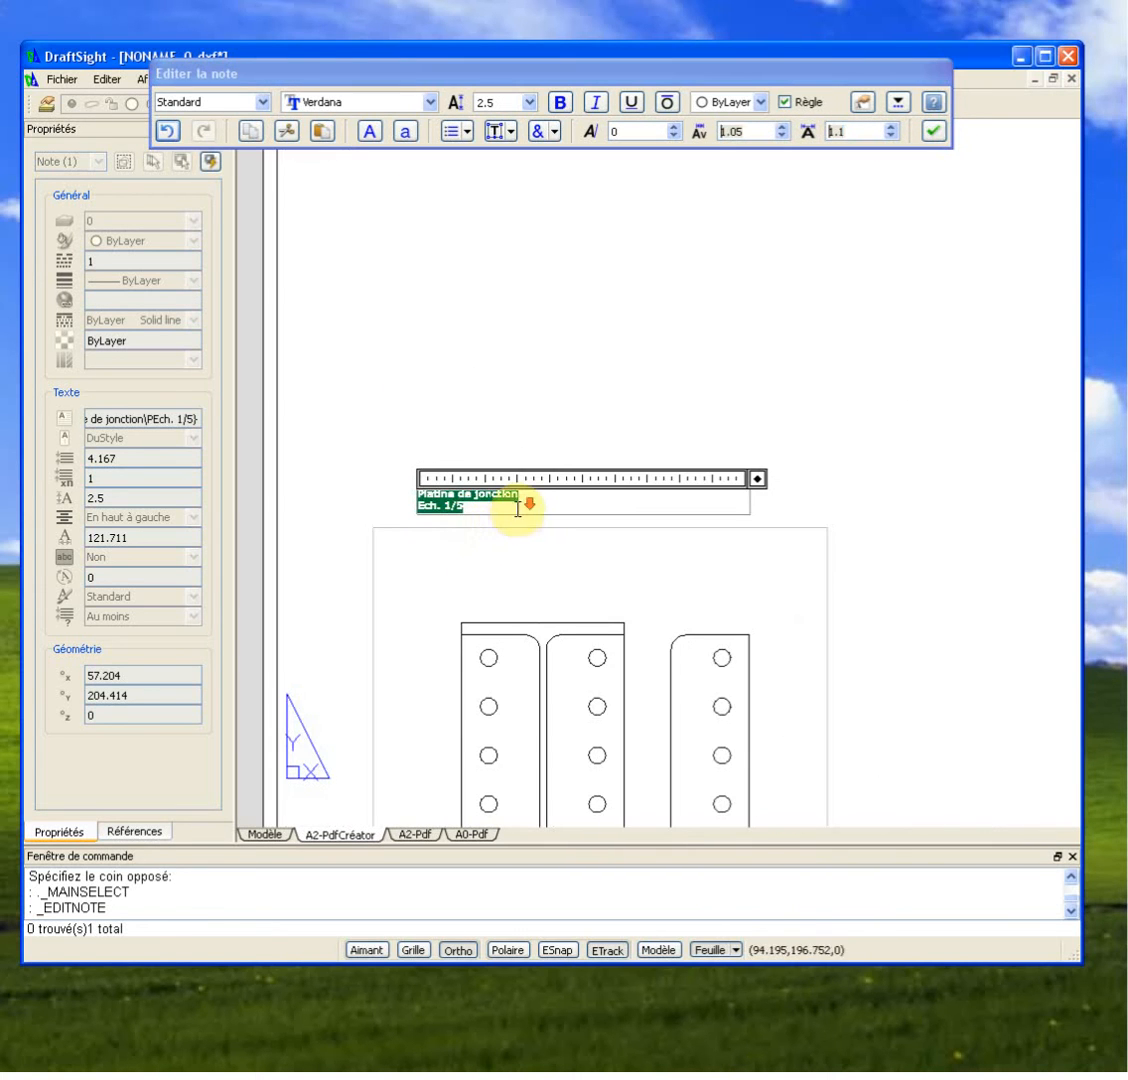
scroll(511, 515, "down", 1)
scroll(511, 509, "up", 3)
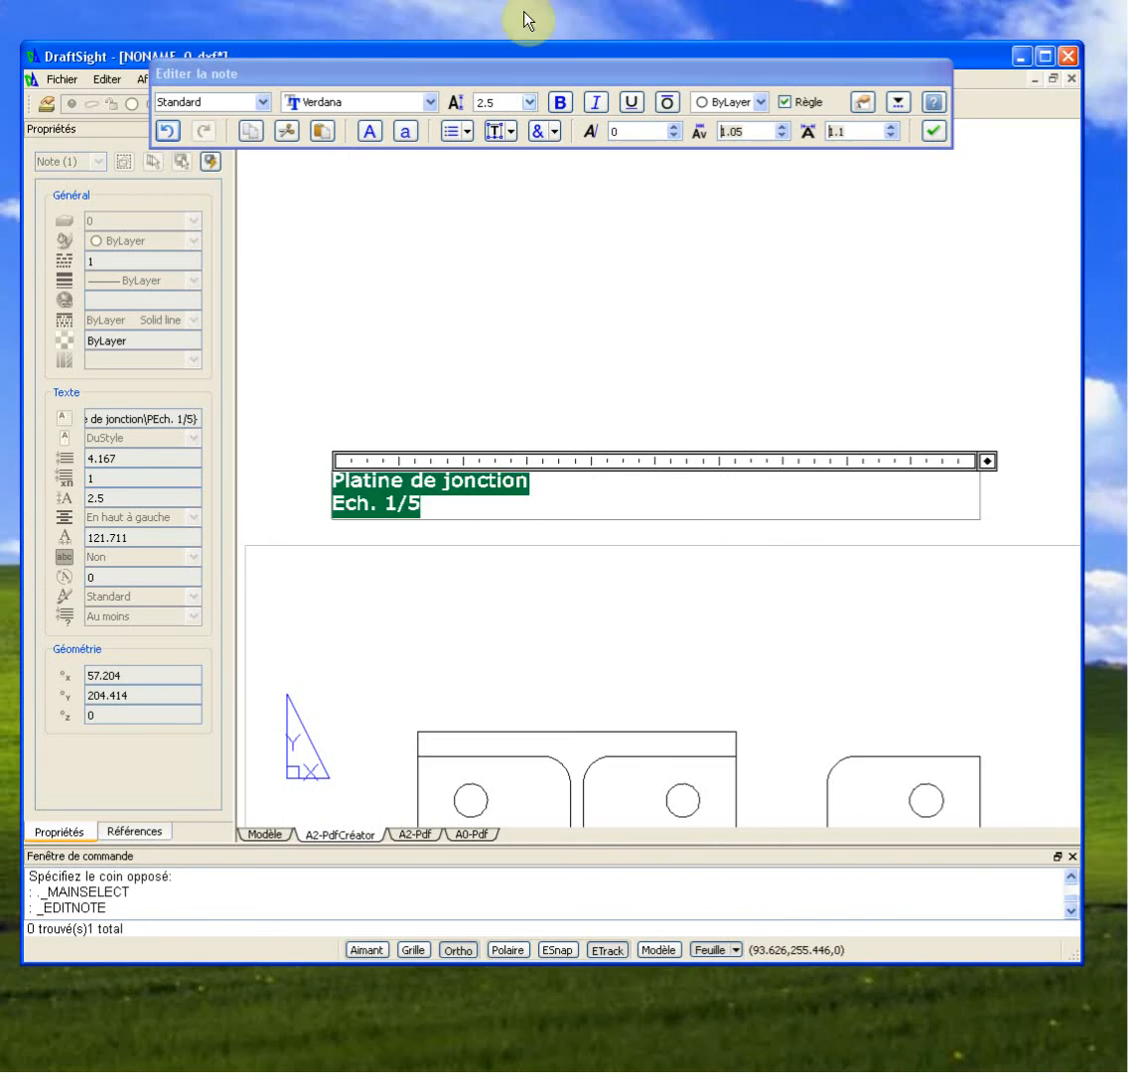
left_click(500, 101)
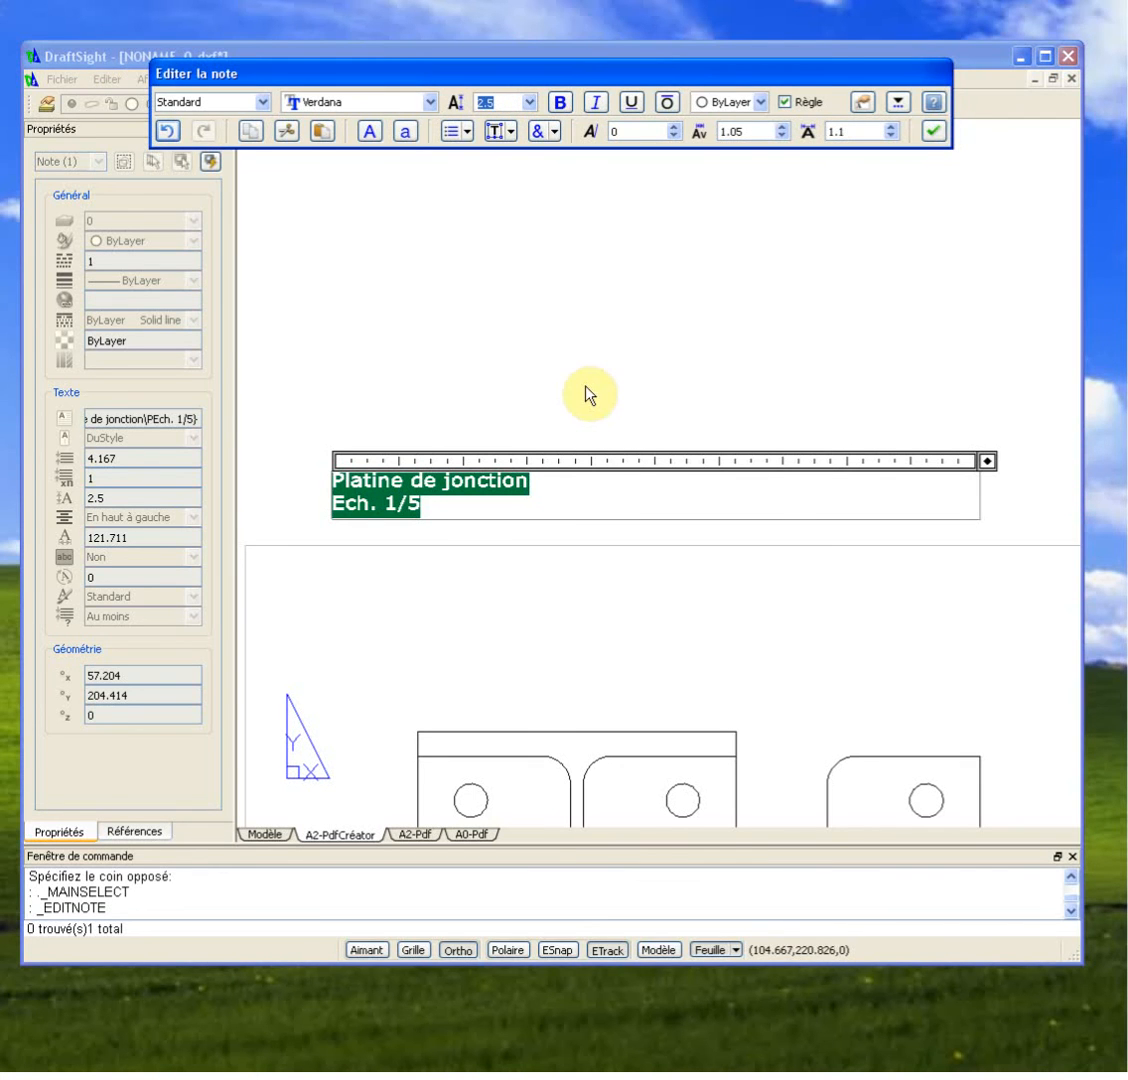
scroll(612, 395, "down", 1)
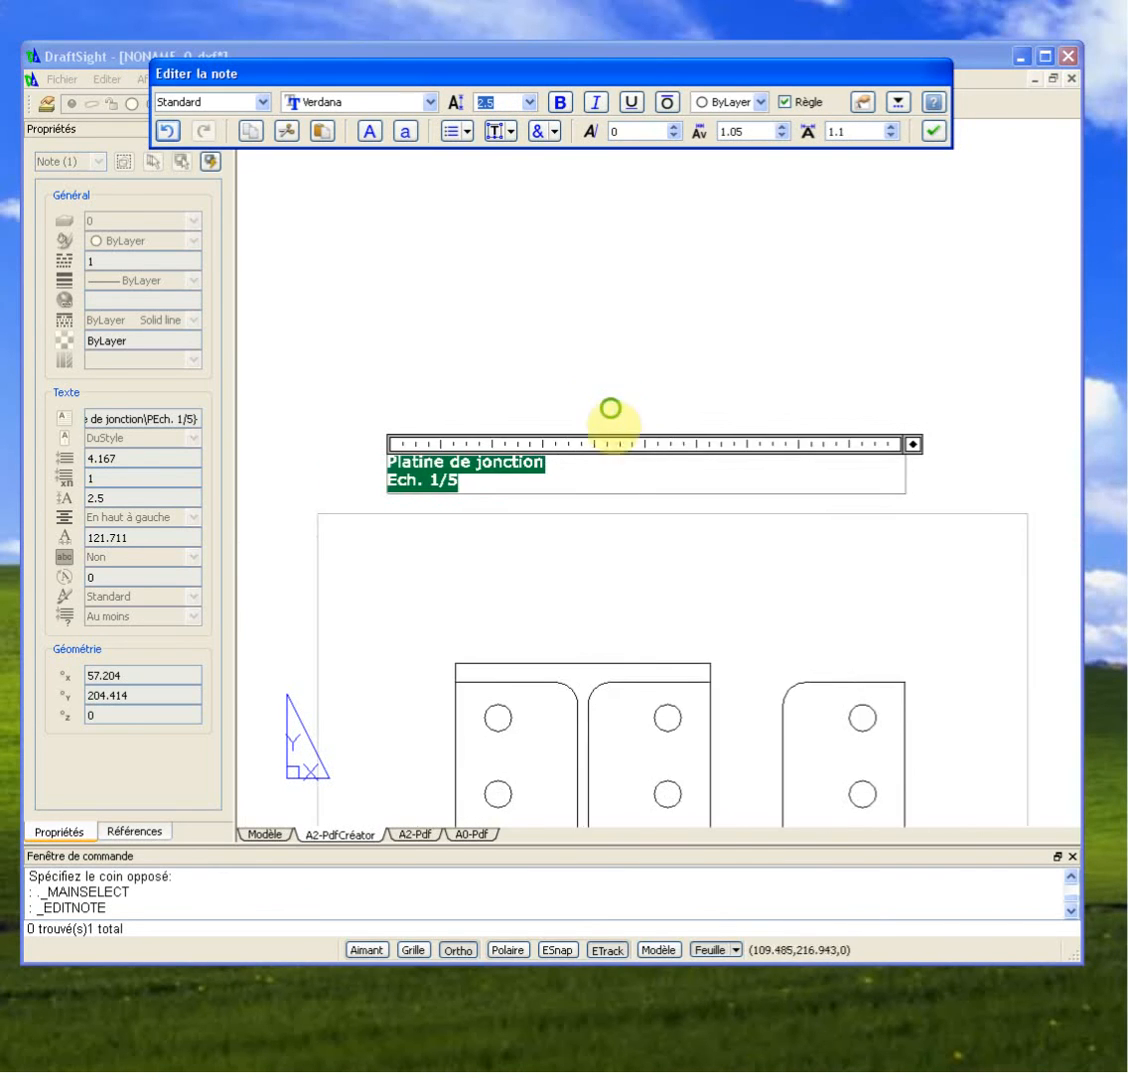
middle_click_drag(610, 408, 642, 503)
scroll(600, 450, "down", 1)
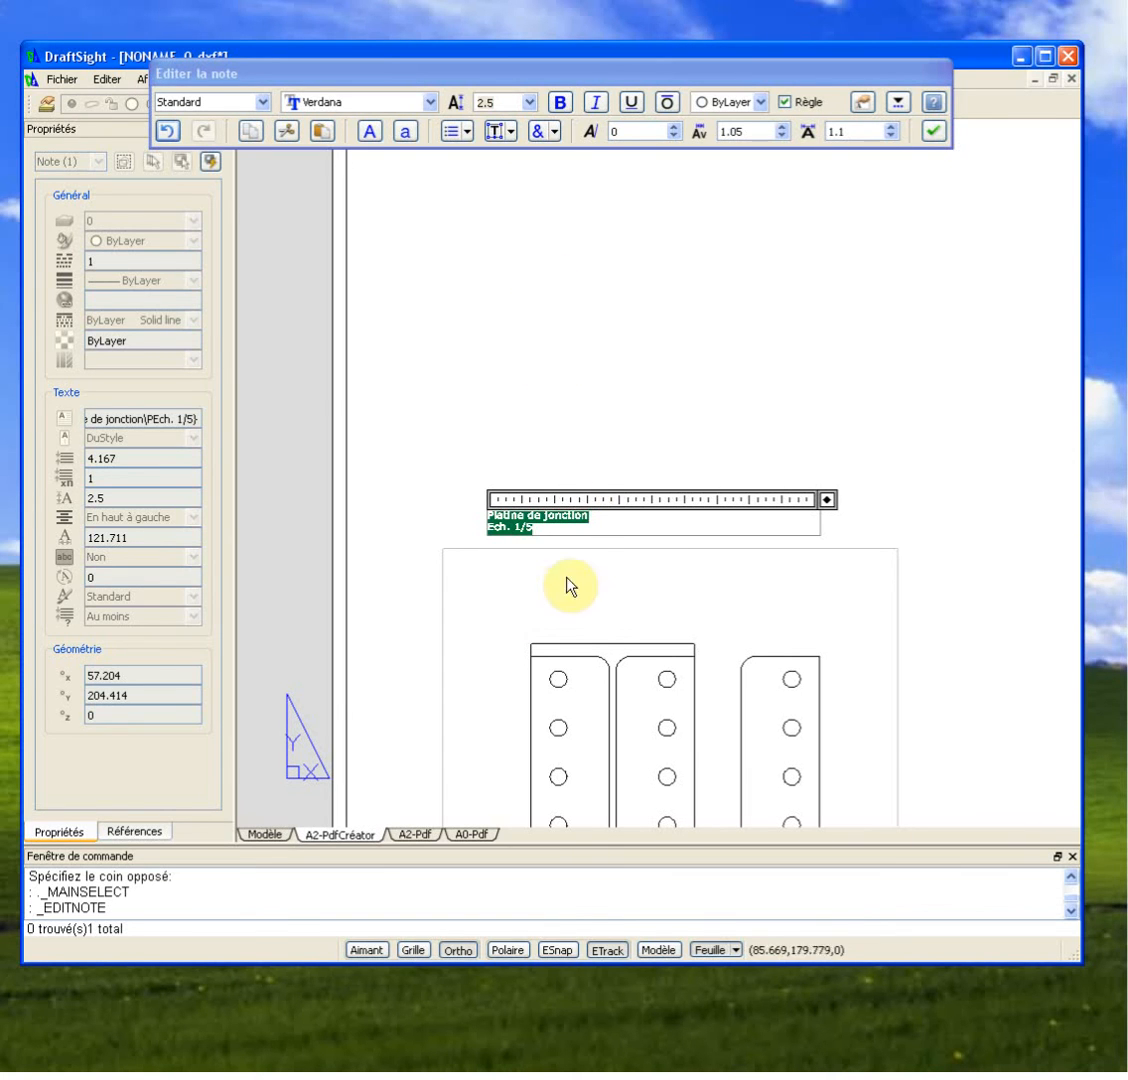
scroll(584, 515, "up", 1)
left_click(450, 522)
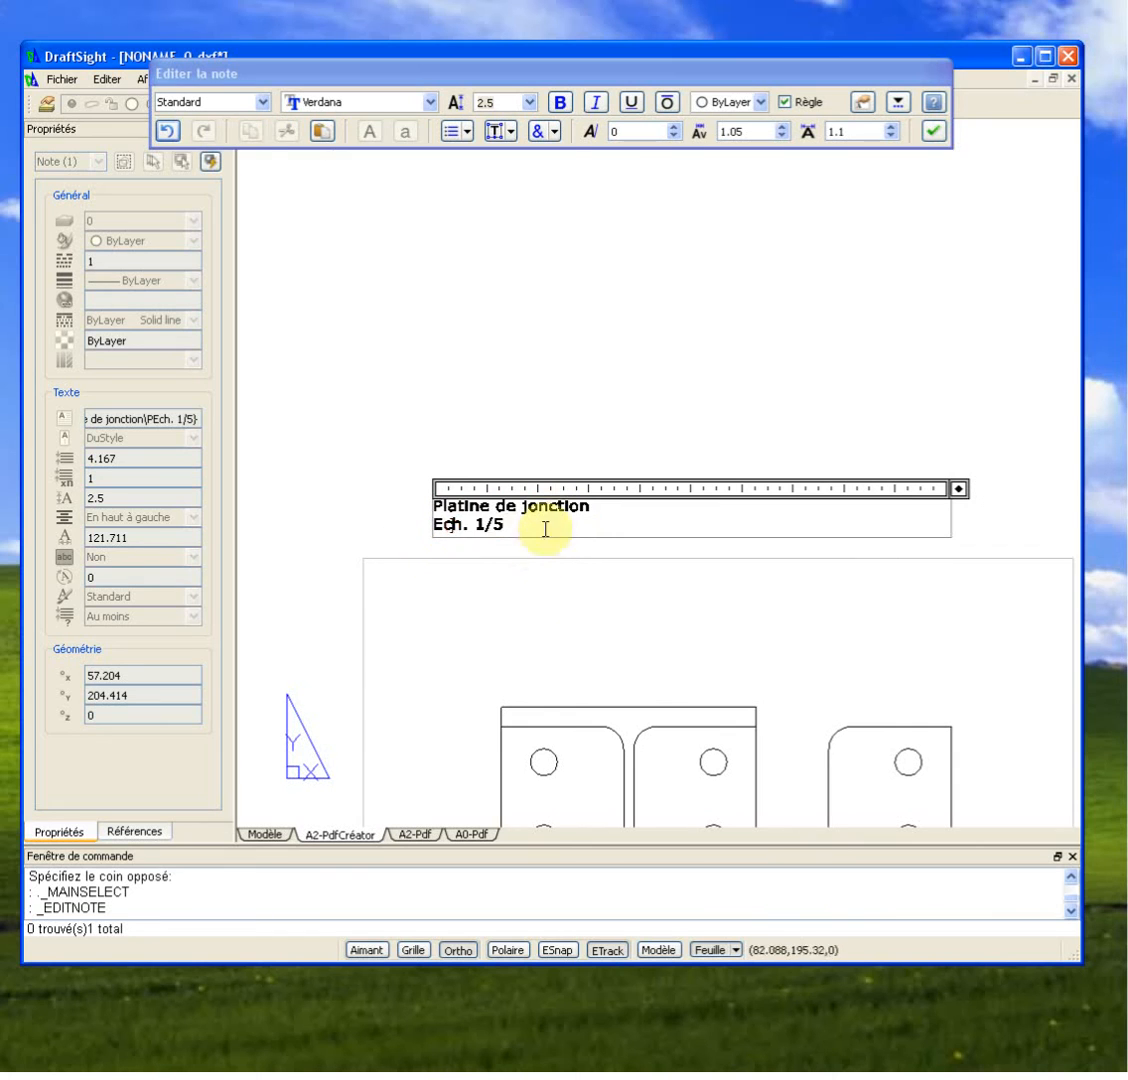
left_click_drag(588, 507, 433, 503)
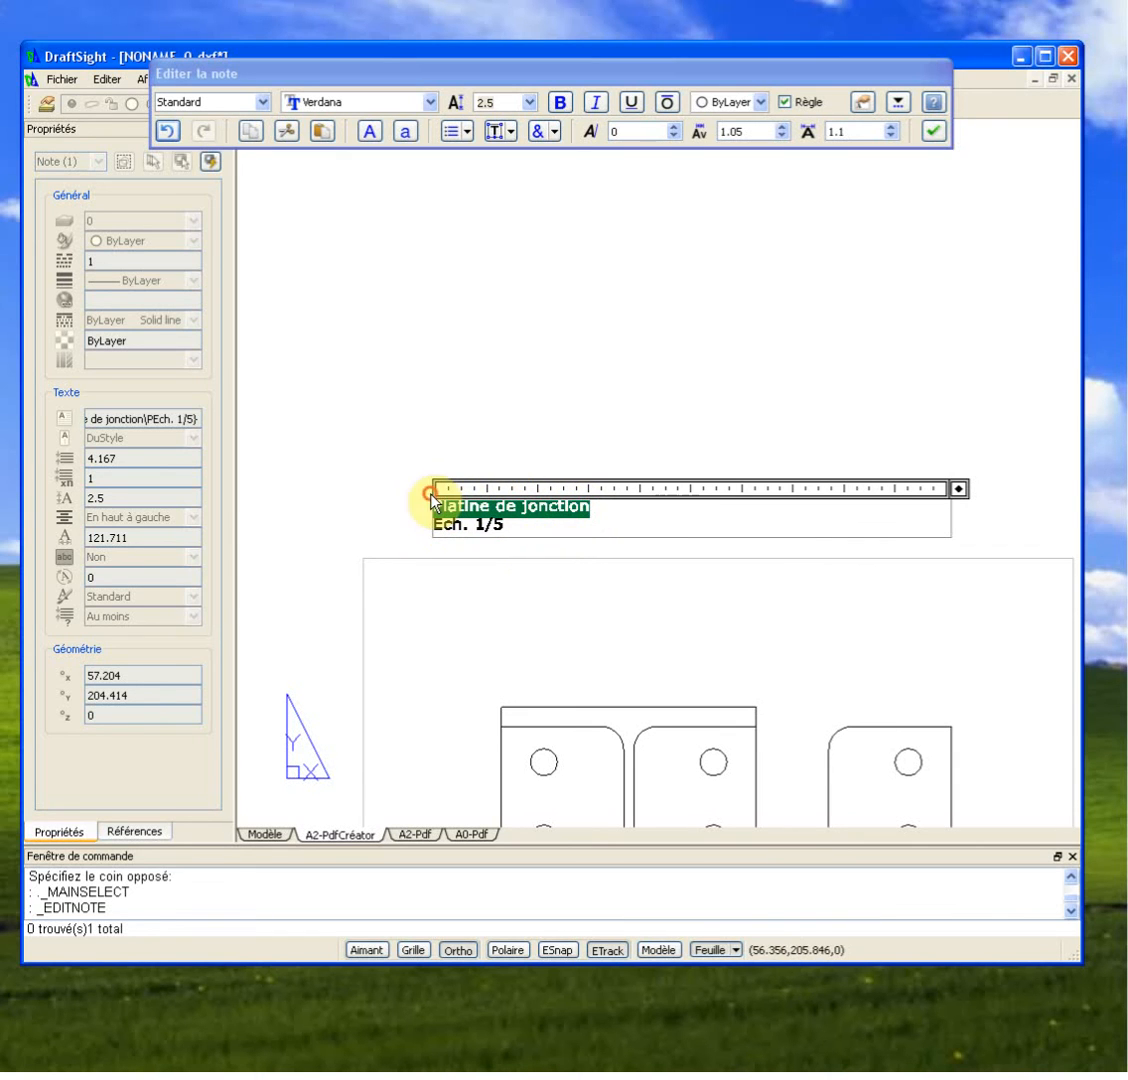
left_click(516, 104)
left_click(527, 103)
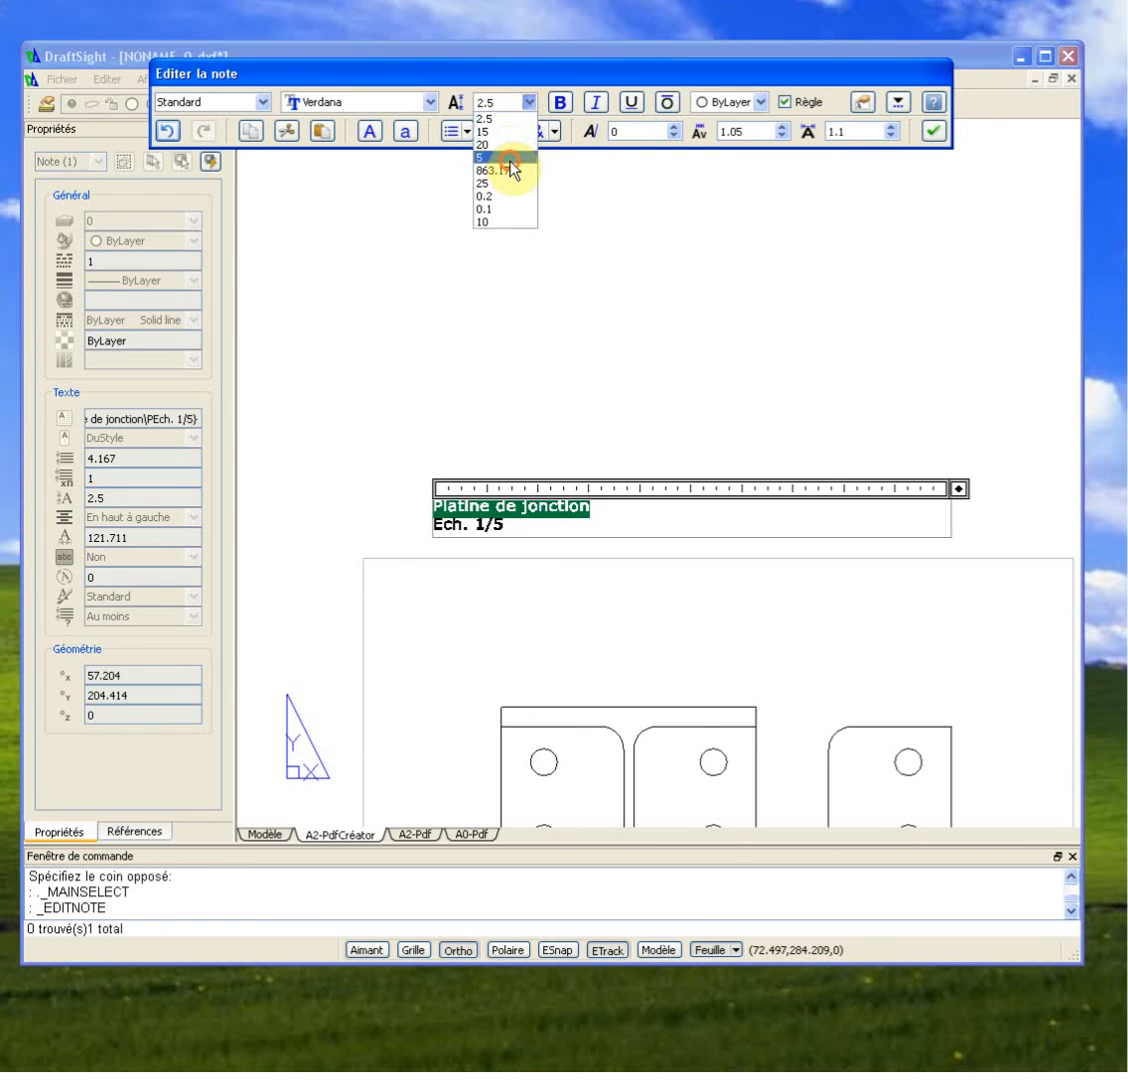
left_click(510, 158)
left_click(841, 403)
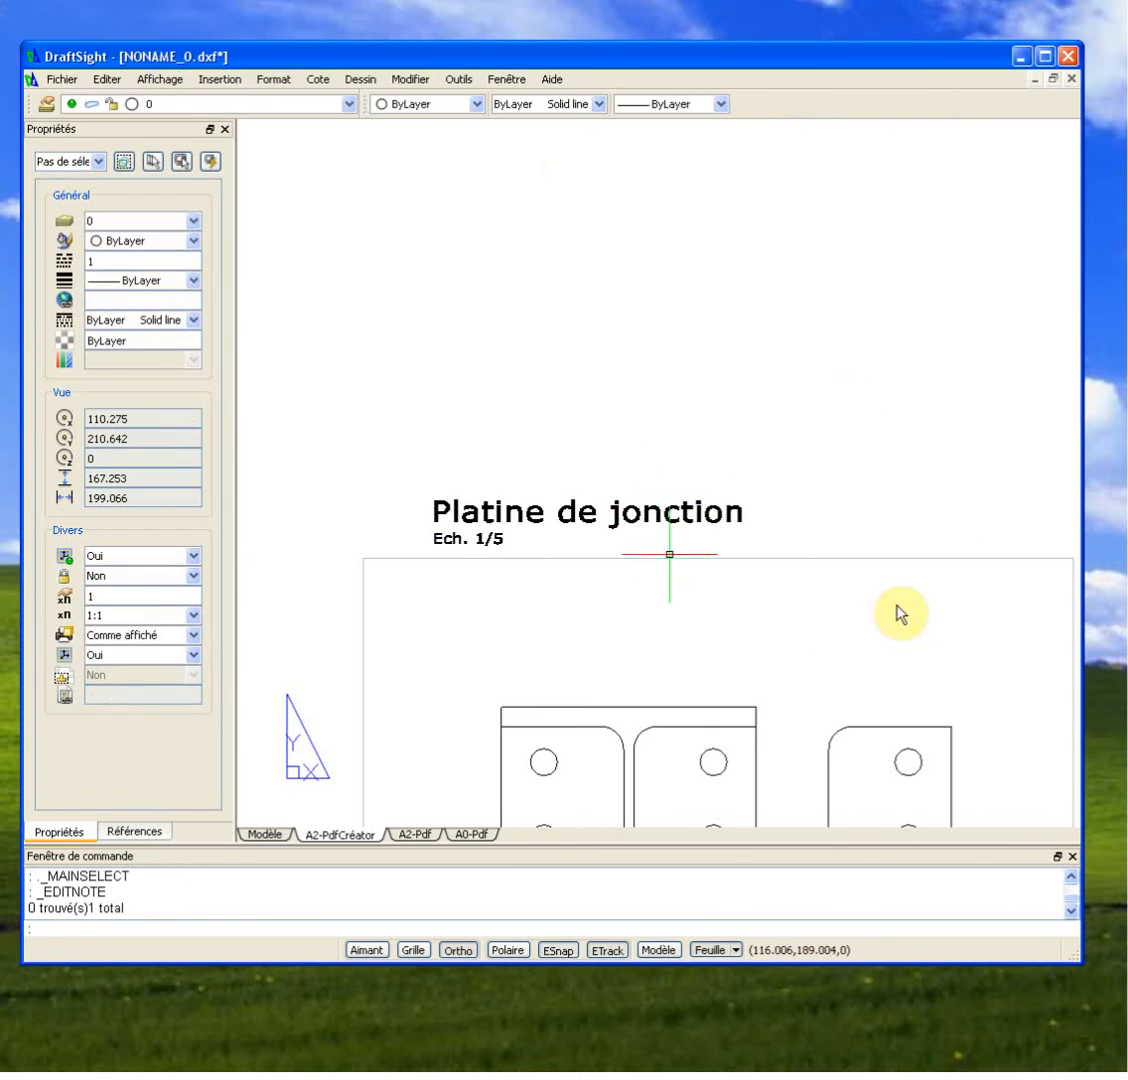
Step: Reopen the title note, justify all its text as "Au milieu au centre", and accept the edit
scroll(602, 629, "down", 4)
middle_click_drag(564, 612, 612, 514)
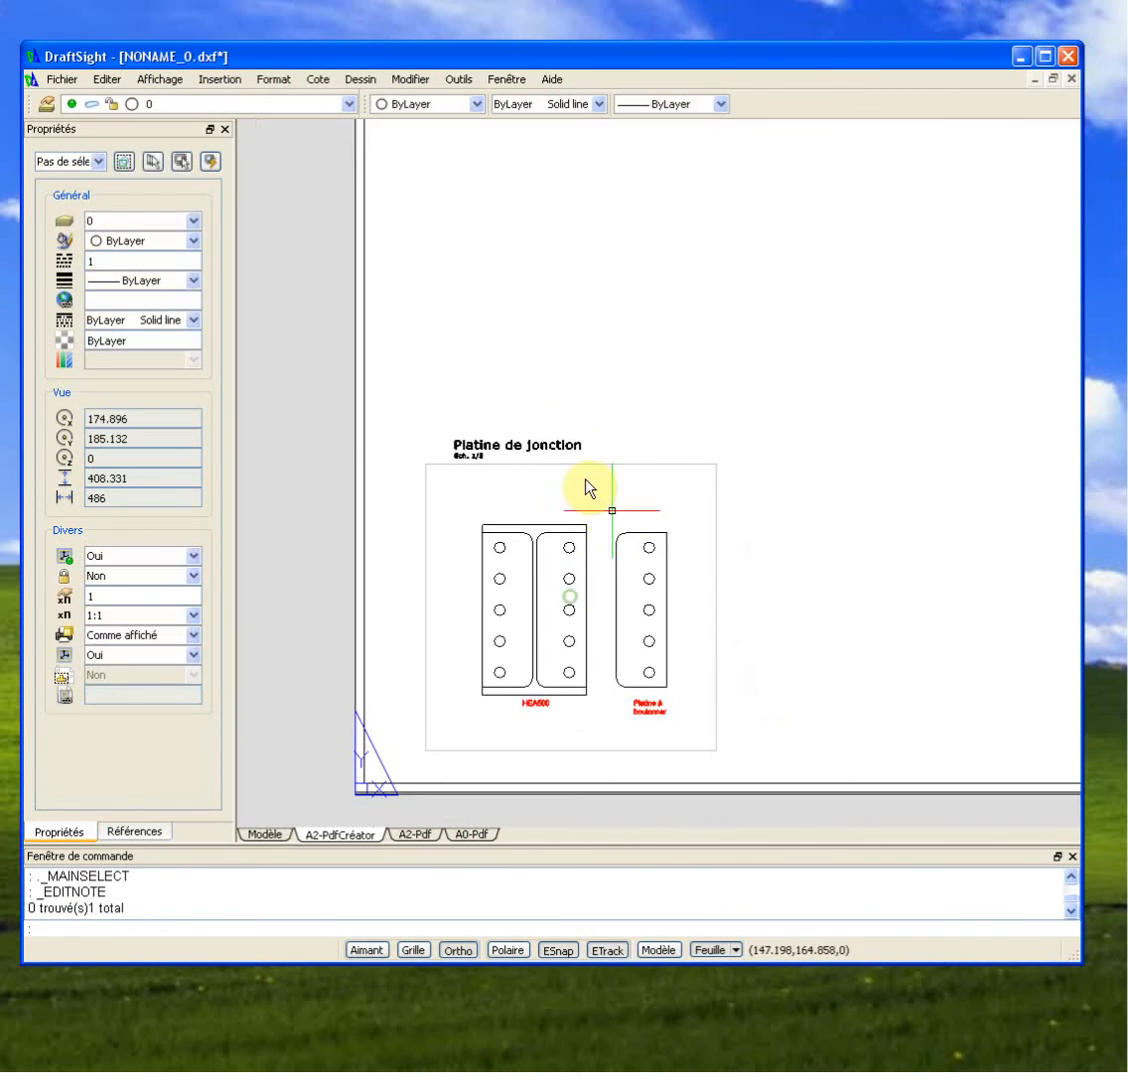
scroll(575, 447, "up", 3)
double_click(570, 447)
double_click(563, 447)
triple_click(563, 447)
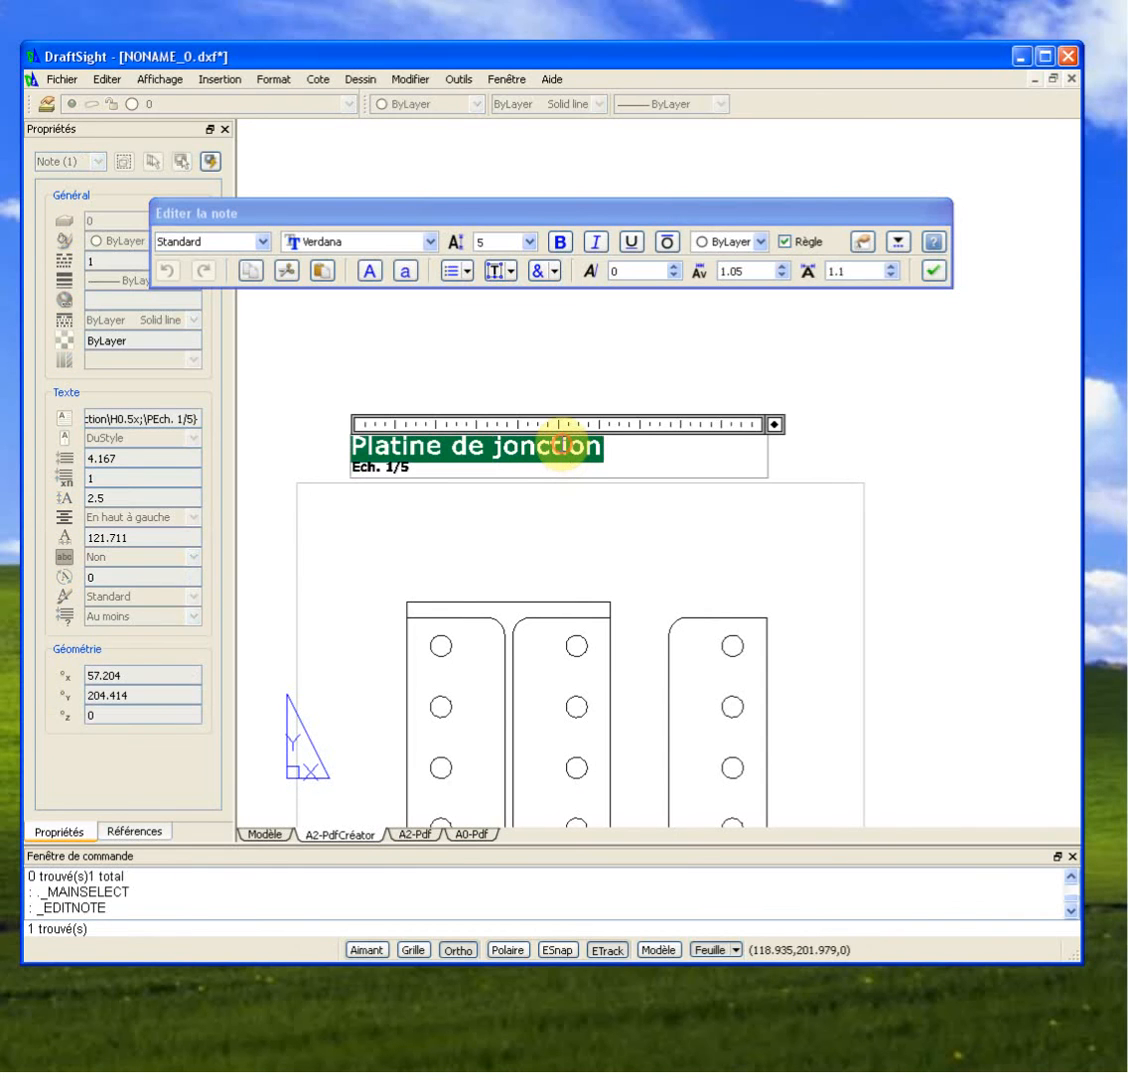
key("ctrl+a")
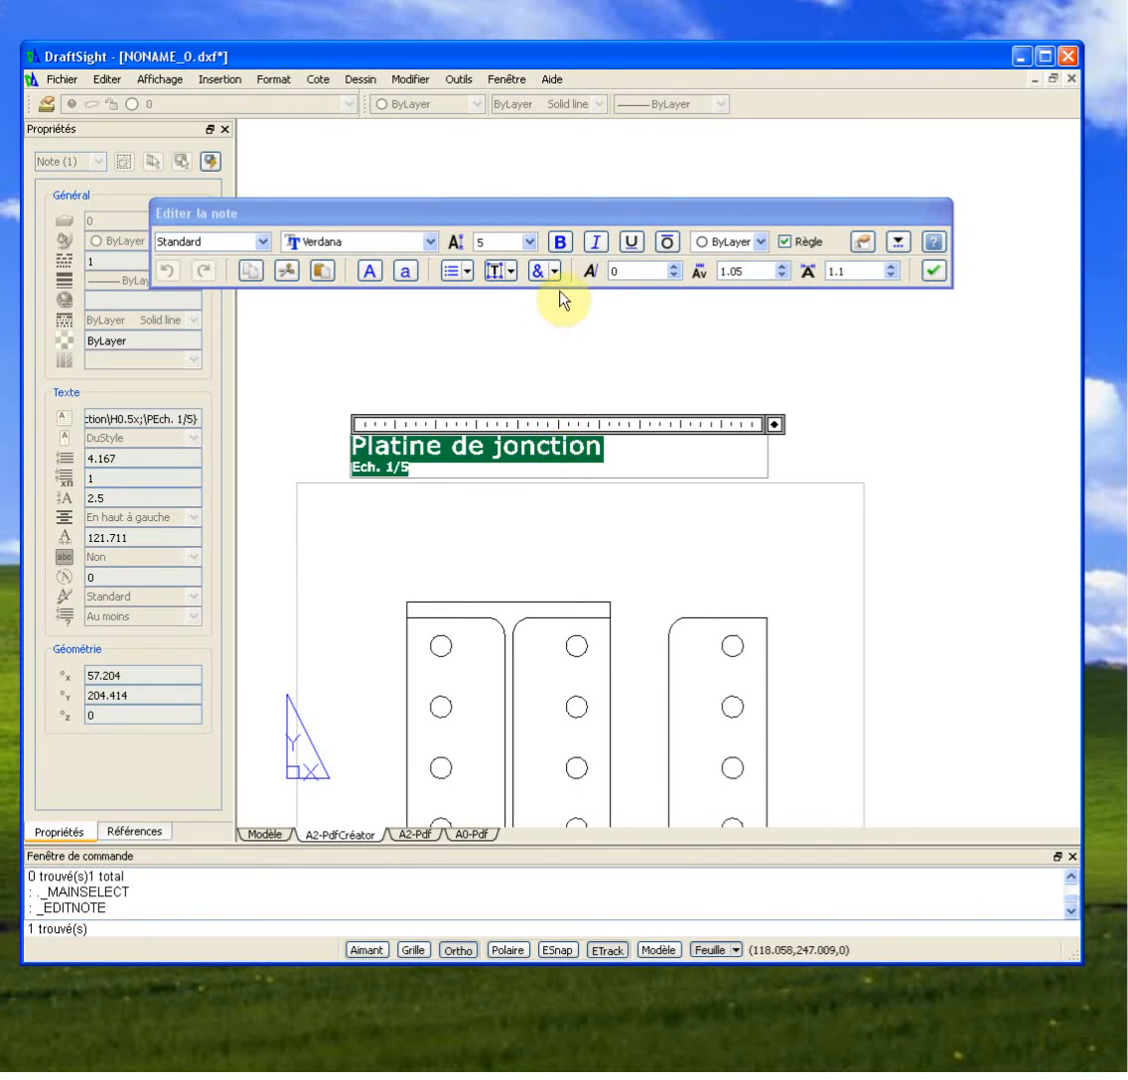
left_click(509, 270)
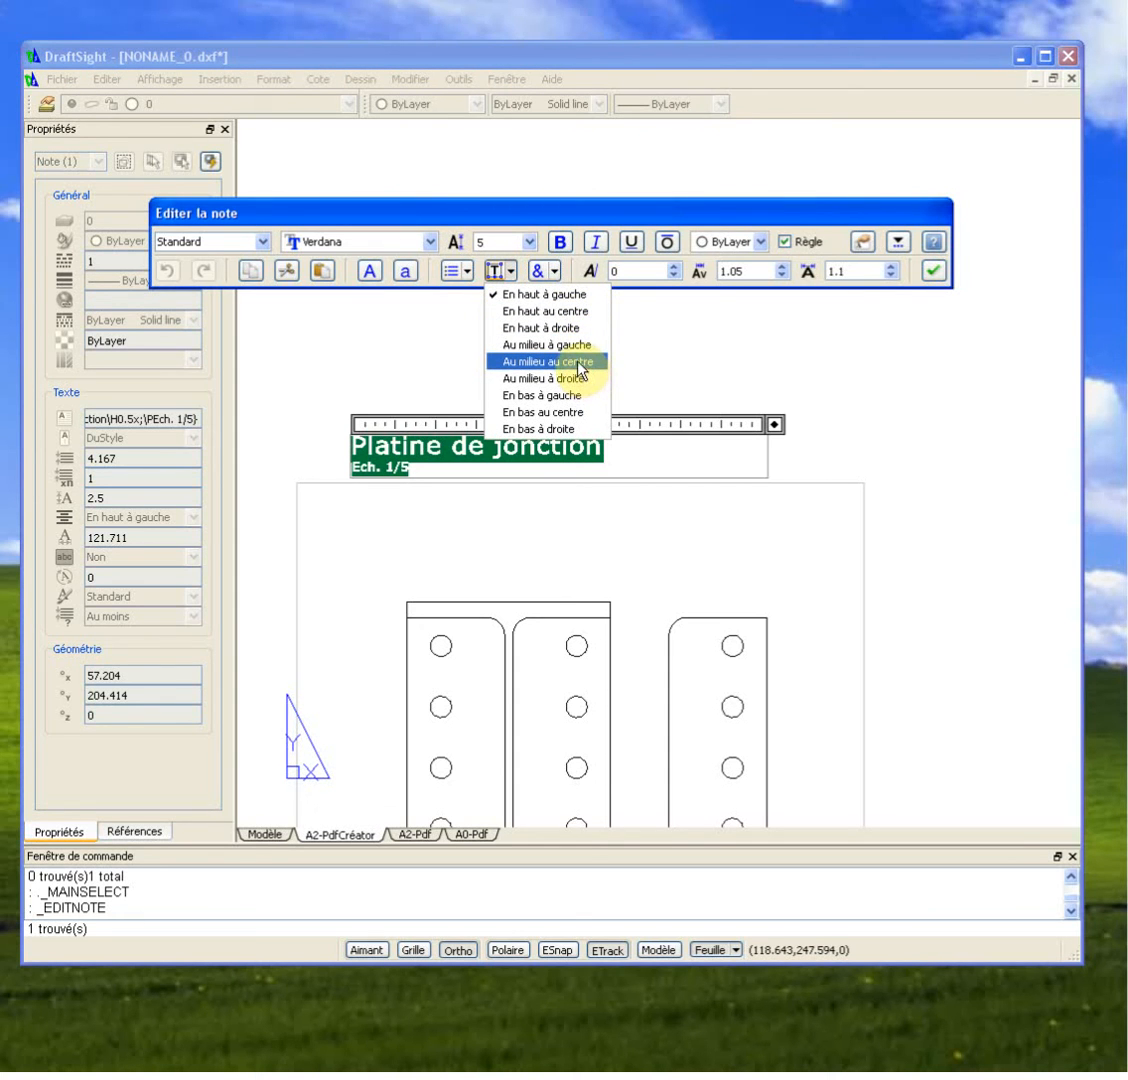
left_click(578, 363)
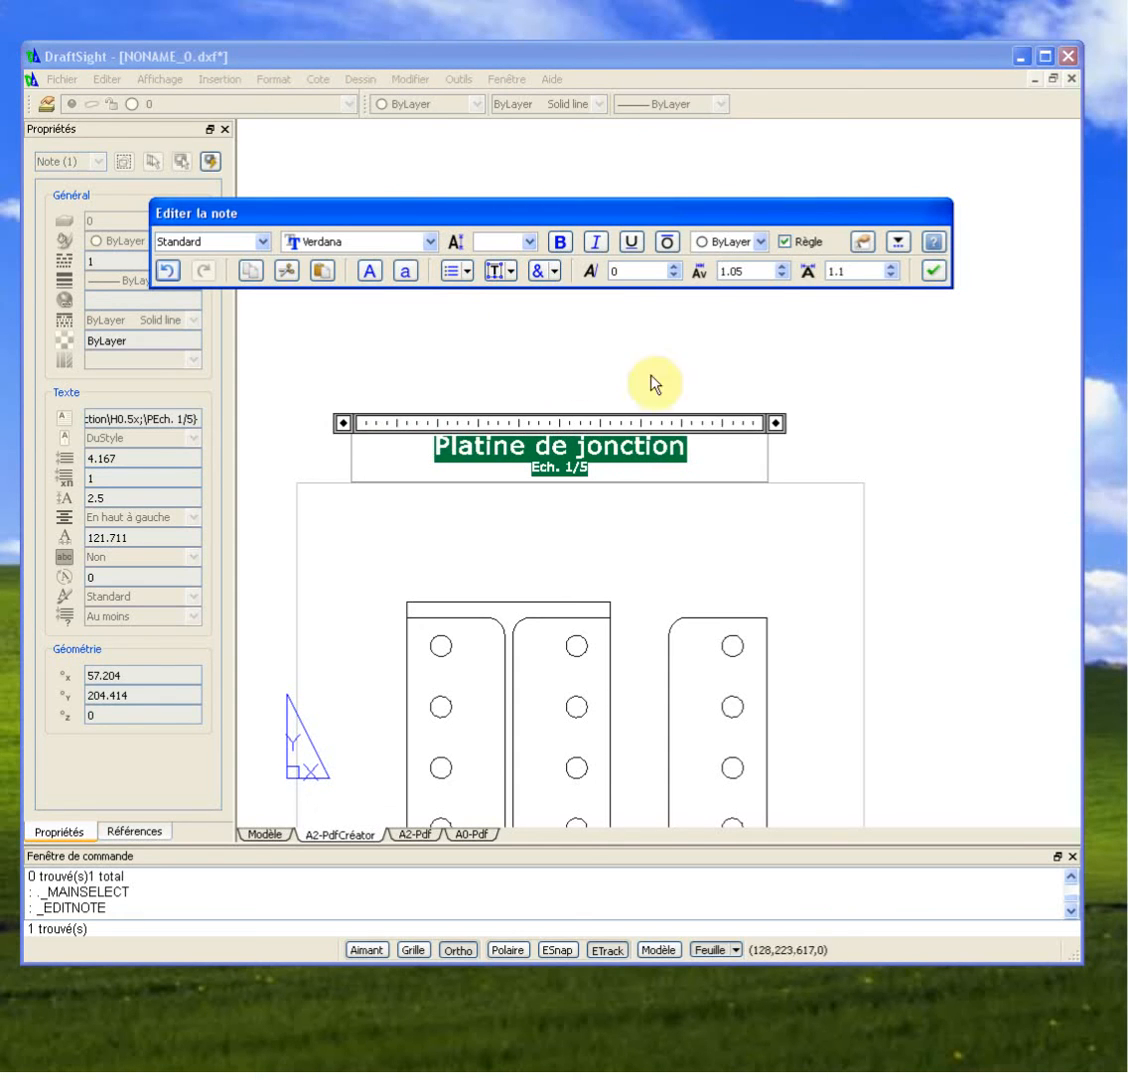
left_click(935, 272)
scroll(915, 495, "down", 3)
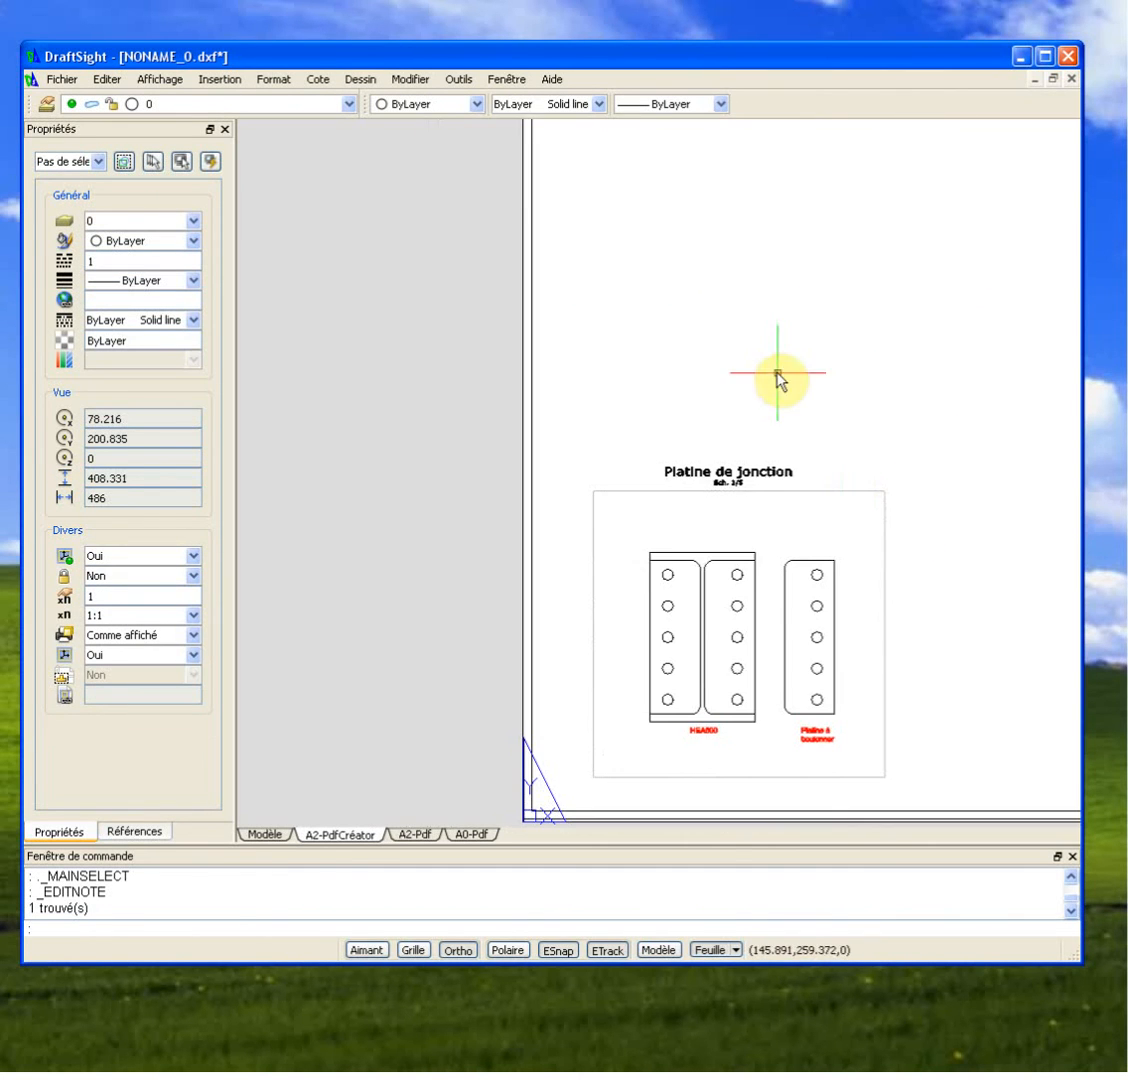
scroll(806, 587, "up", 3)
scroll(791, 604, "down", 2)
mouse_move(791, 604)
middle_mouse_down()
mouse_move(748, 665)
mouse_move(672, 692)
middle_mouse_up()
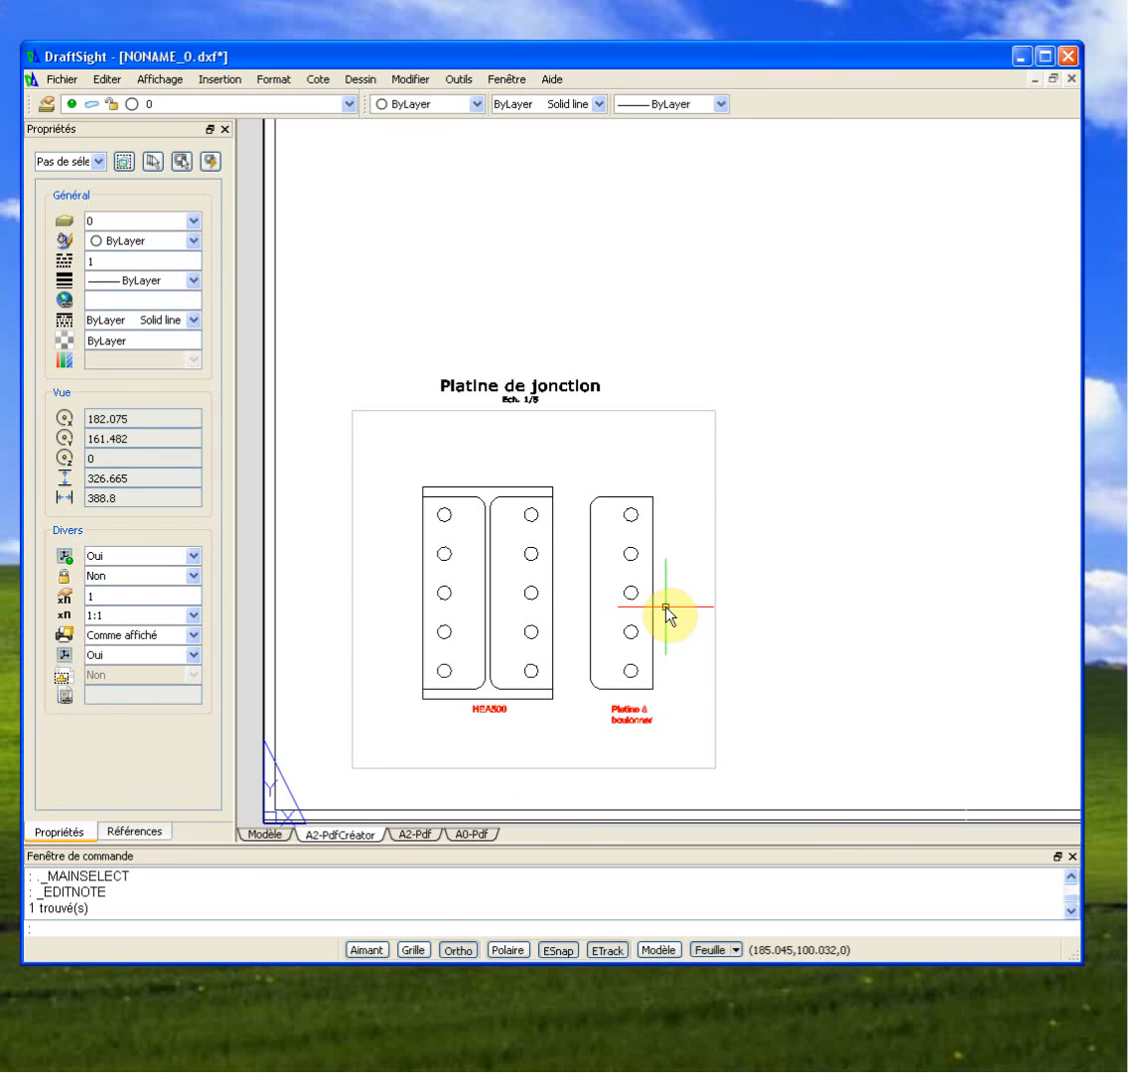
scroll(655, 580, "down", 2)
mouse_move(642, 556)
middle_mouse_down()
mouse_move(600, 589)
mouse_move(364, 628)
mouse_move(470, 640)
middle_mouse_up()
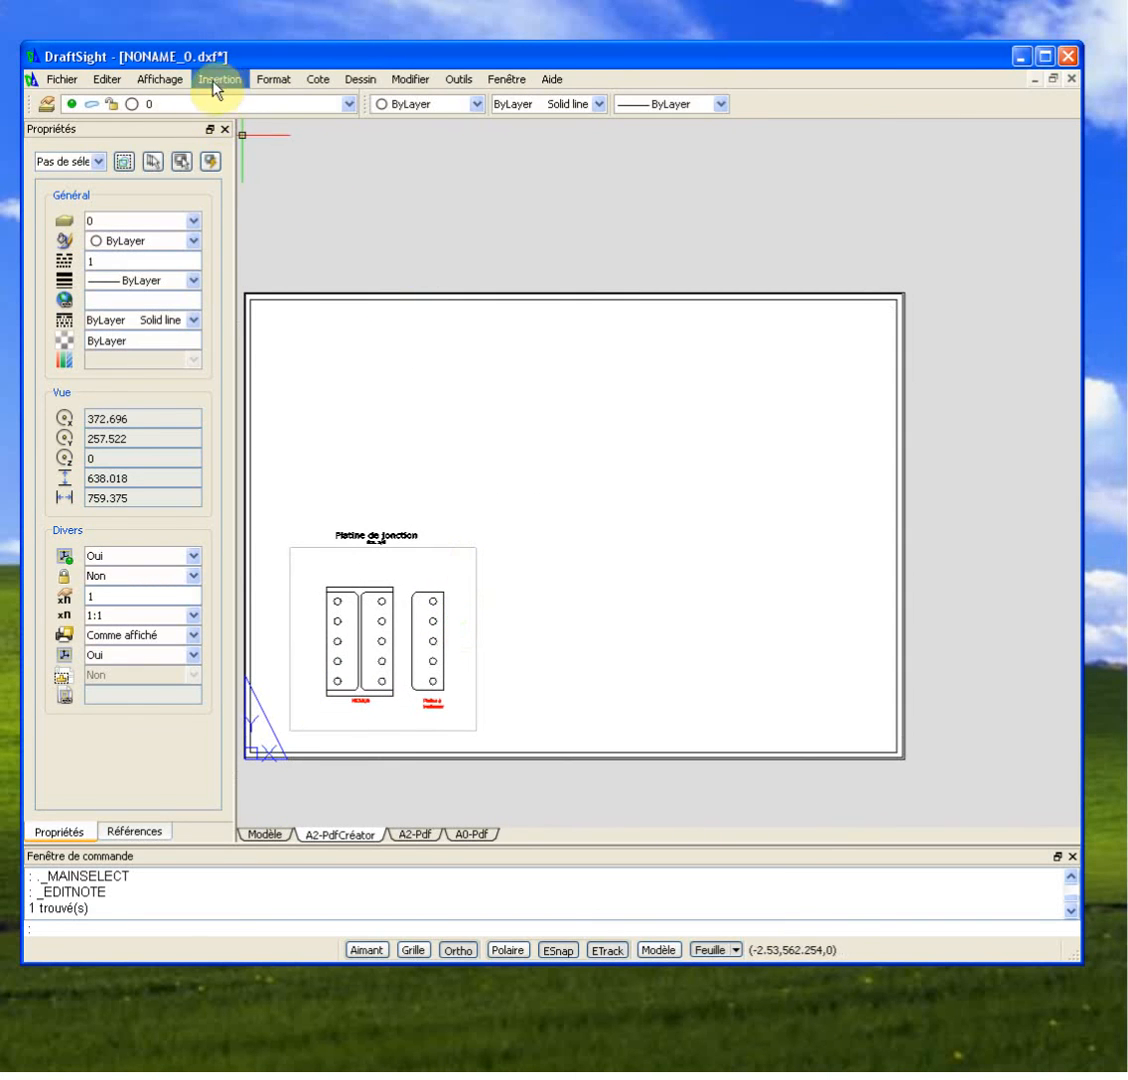
Step: Create a single rectangular viewport in the empty area to the right of the beam and plate viewport
left_click(157, 78)
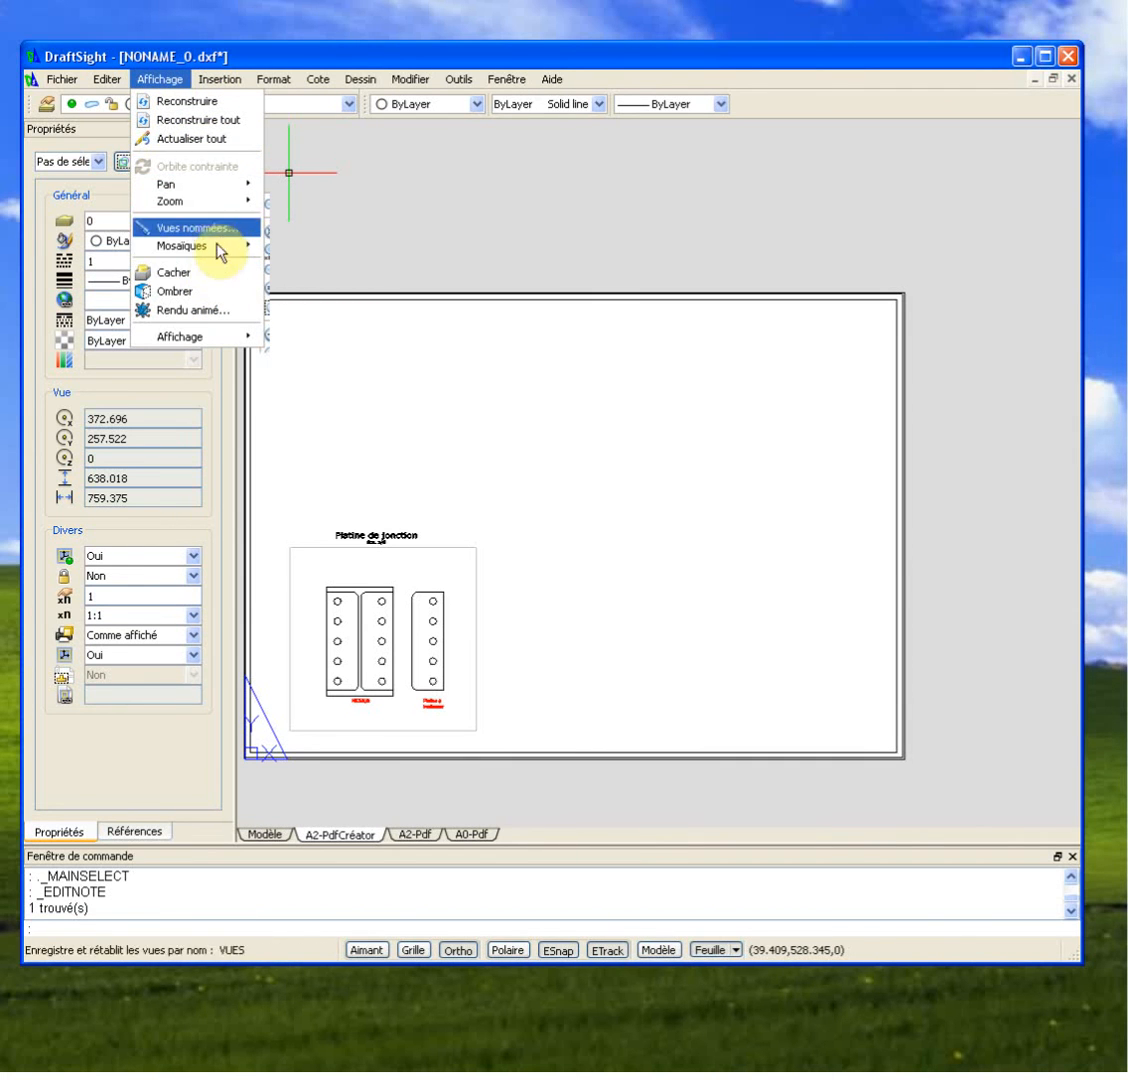
mouse_move(222, 245)
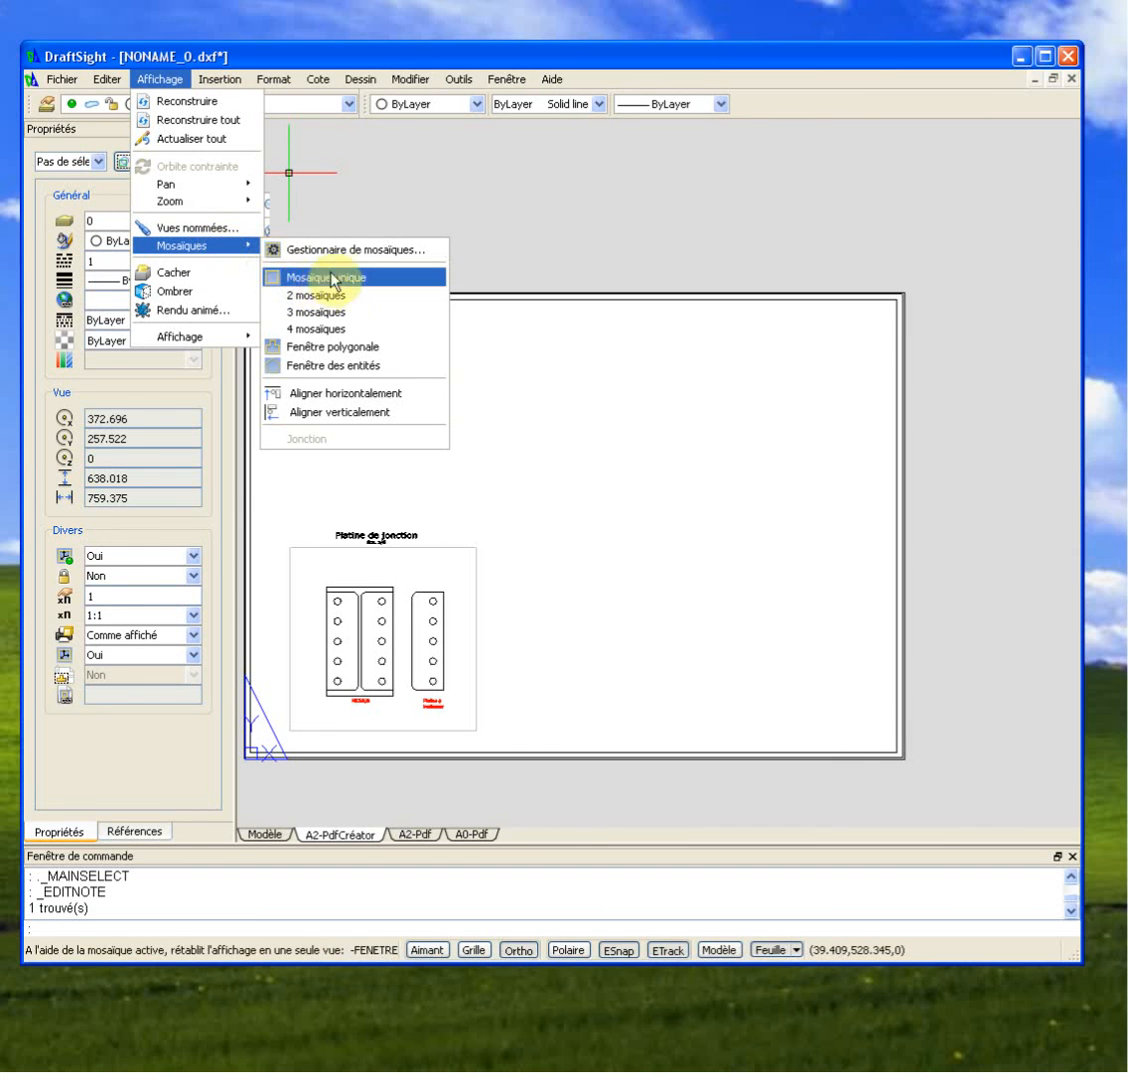
left_click(376, 280)
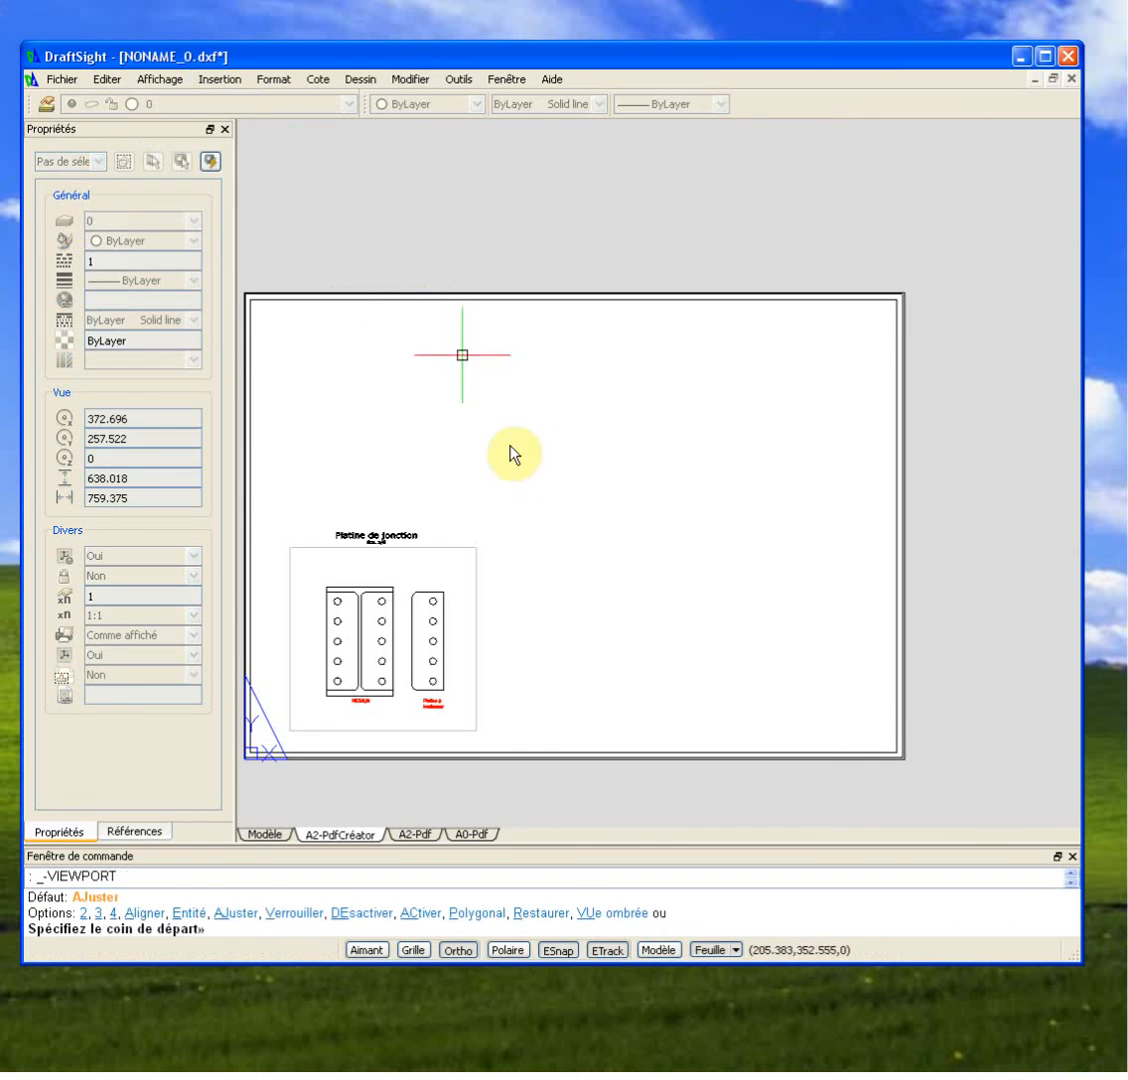
left_click(530, 552)
left_click(708, 716)
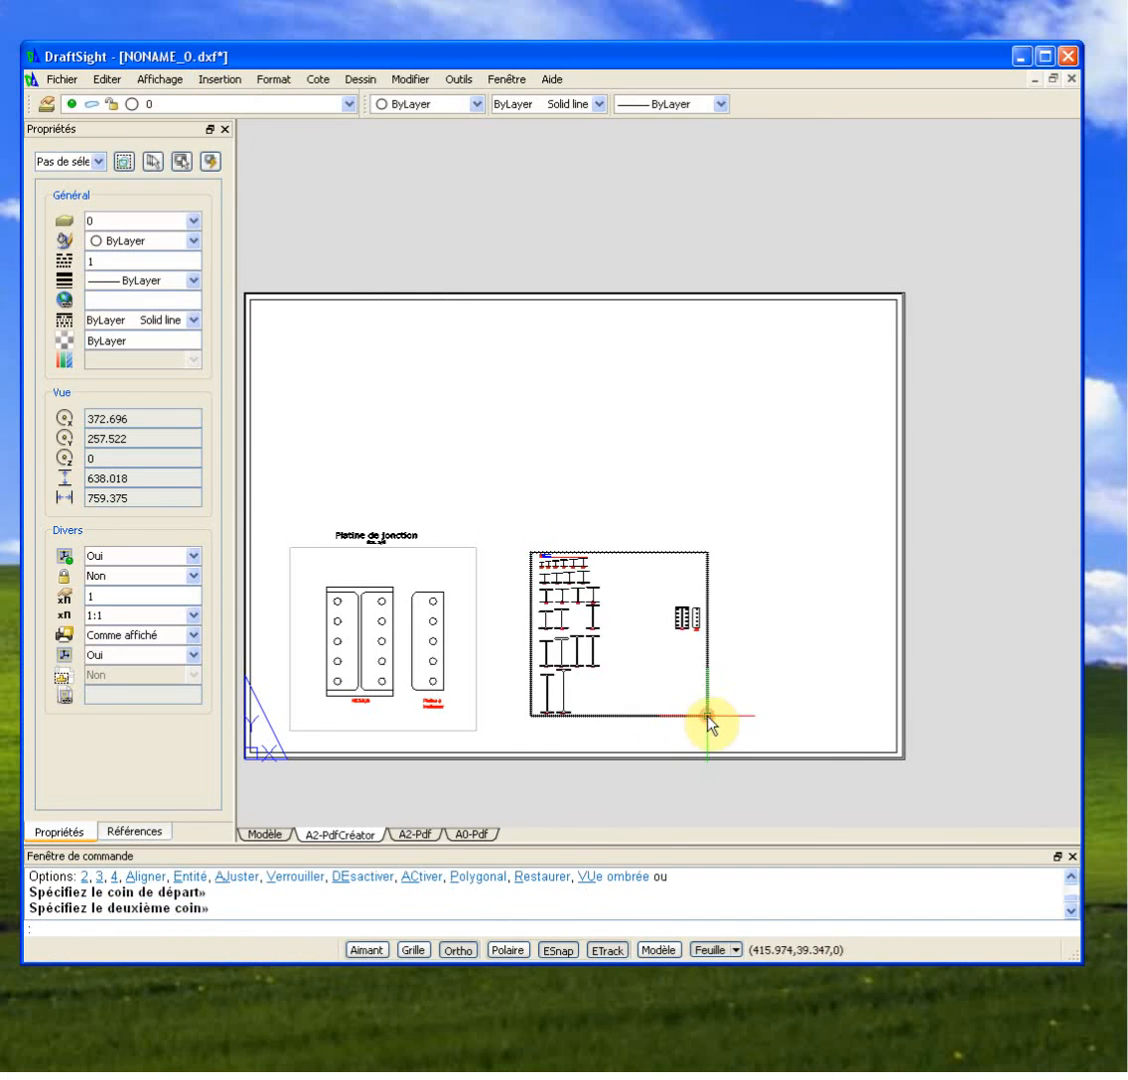
Step: Activate the new viewport, frame its view on the five-hole plate alone, and return to sheet space
double_click(643, 651)
scroll(647, 647, "up", 3)
middle_click_drag(662, 632, 466, 680)
scroll(612, 630, "up", 2)
scroll(592, 647, "up", 1)
middle_click_drag(592, 647, 625, 645)
double_click(750, 678)
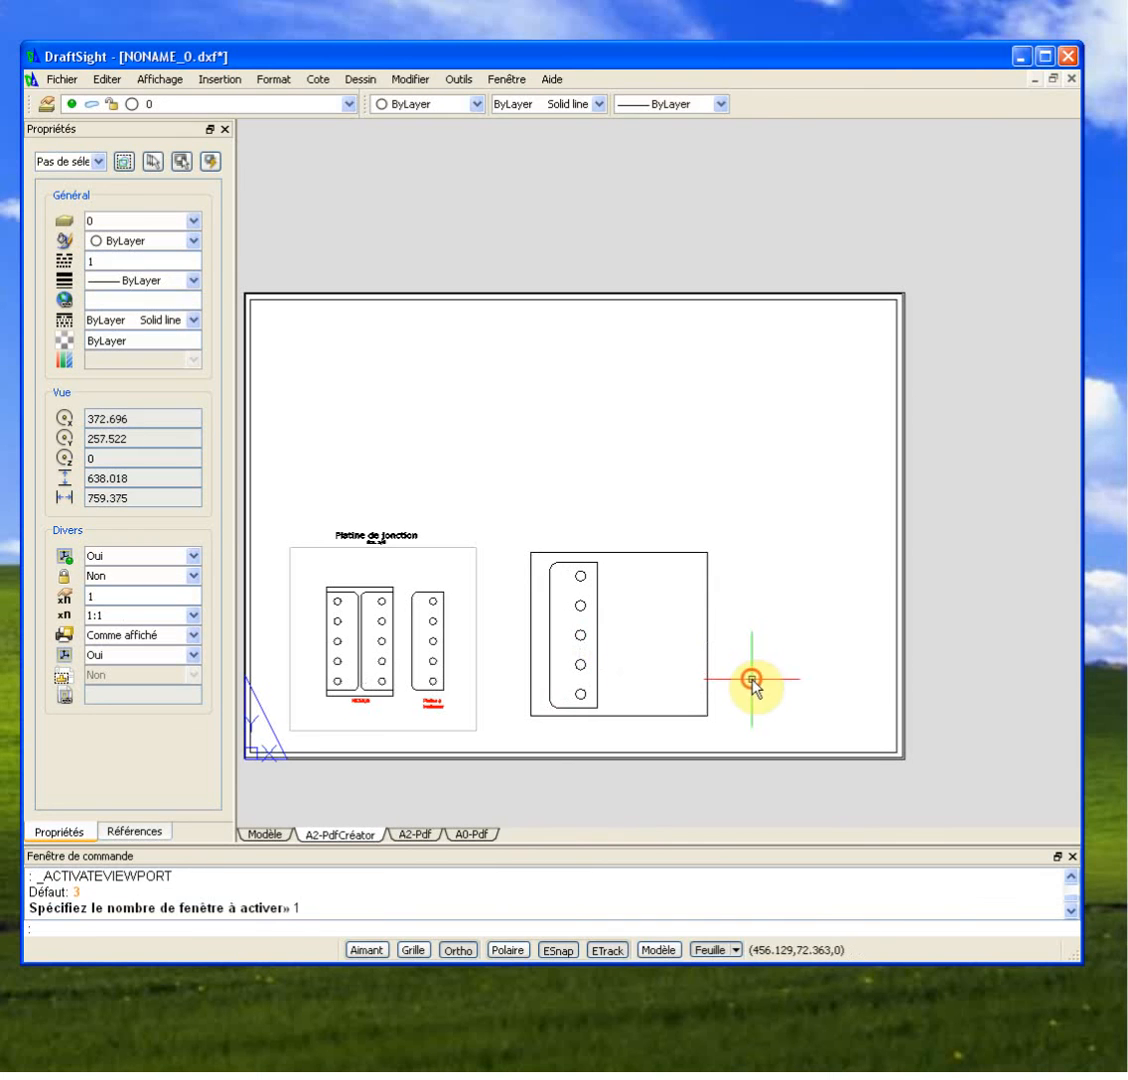
Step: Copy the beam and plate viewport straight up, placing the copy above the "Platine de jonction" title
key("Return")
left_click(476, 594)
key("Return")
left_click(496, 545)
left_click(638, 324)
key("Escape")
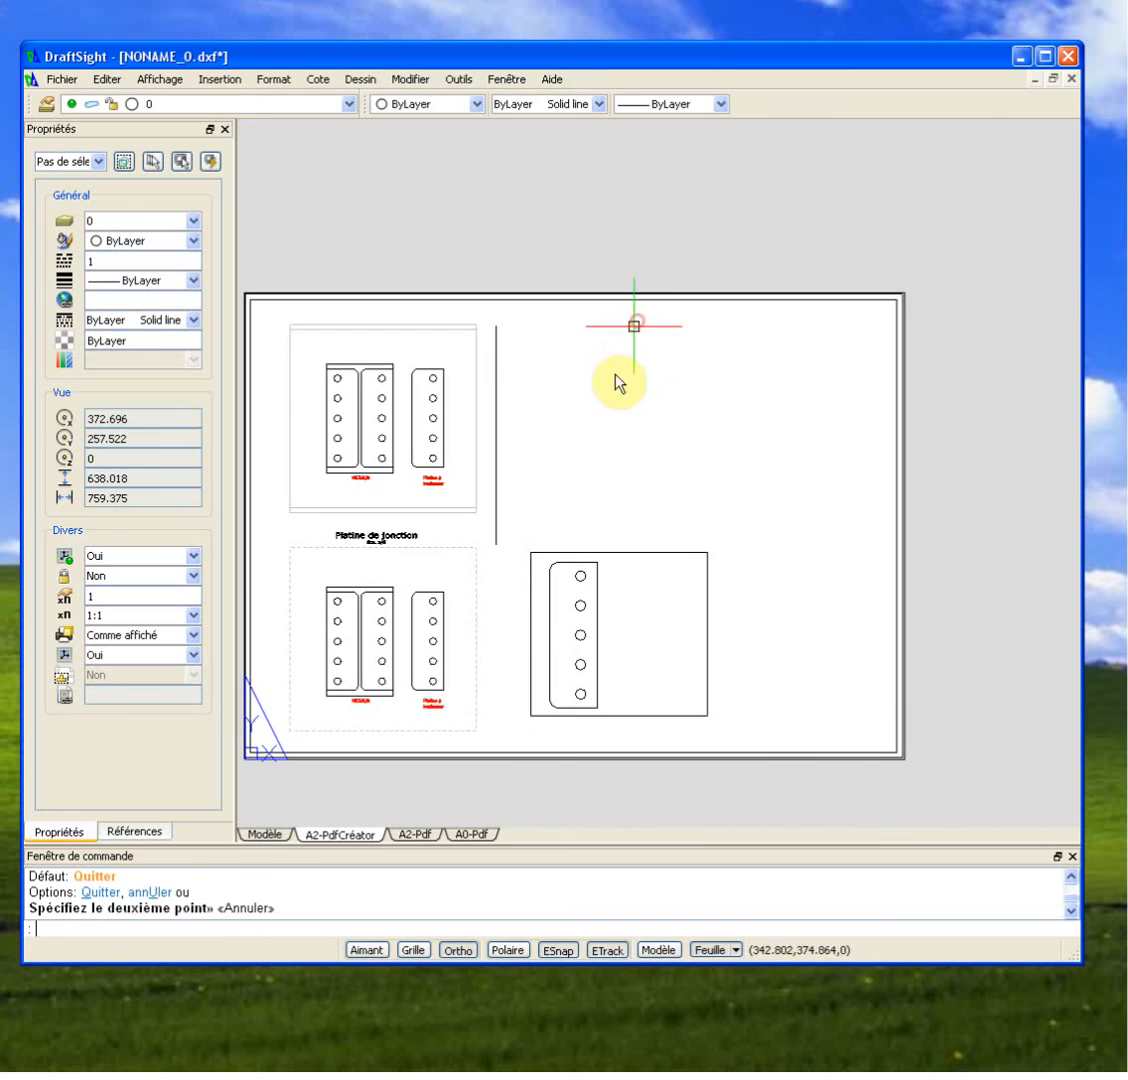
Step: Activate the copied viewport, frame its view on the plate's upper part with the rounded corner, and return to sheet space
double_click(449, 490)
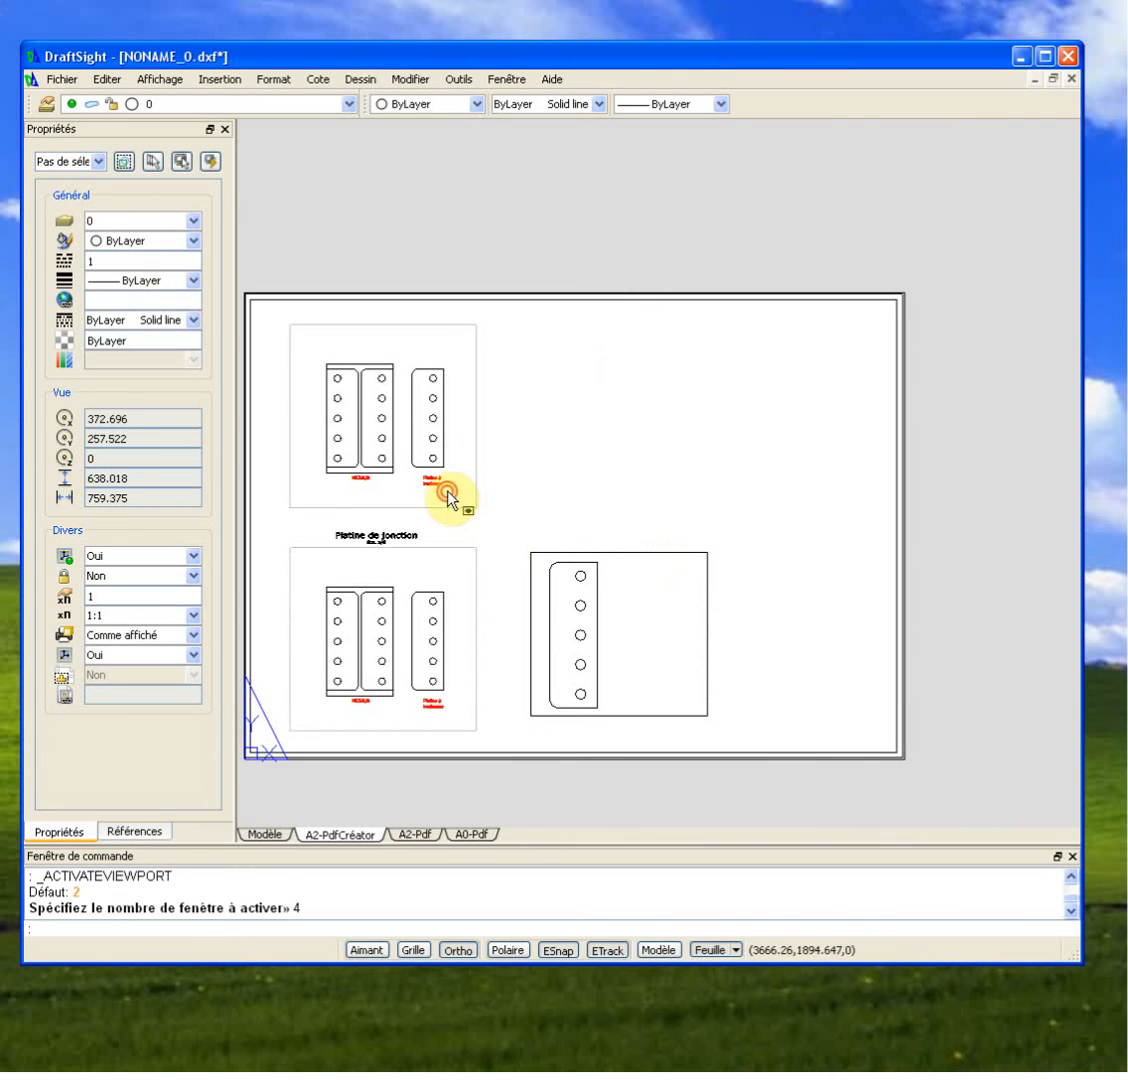
scroll(436, 436, "up", 5)
middle_click_drag(437, 440, 398, 486)
middle_click_drag(453, 437, 431, 453)
scroll(433, 448, "up", 2)
double_click(507, 430)
Step: Set the custom scale of the copied viewport to 0.5
left_click(494, 410)
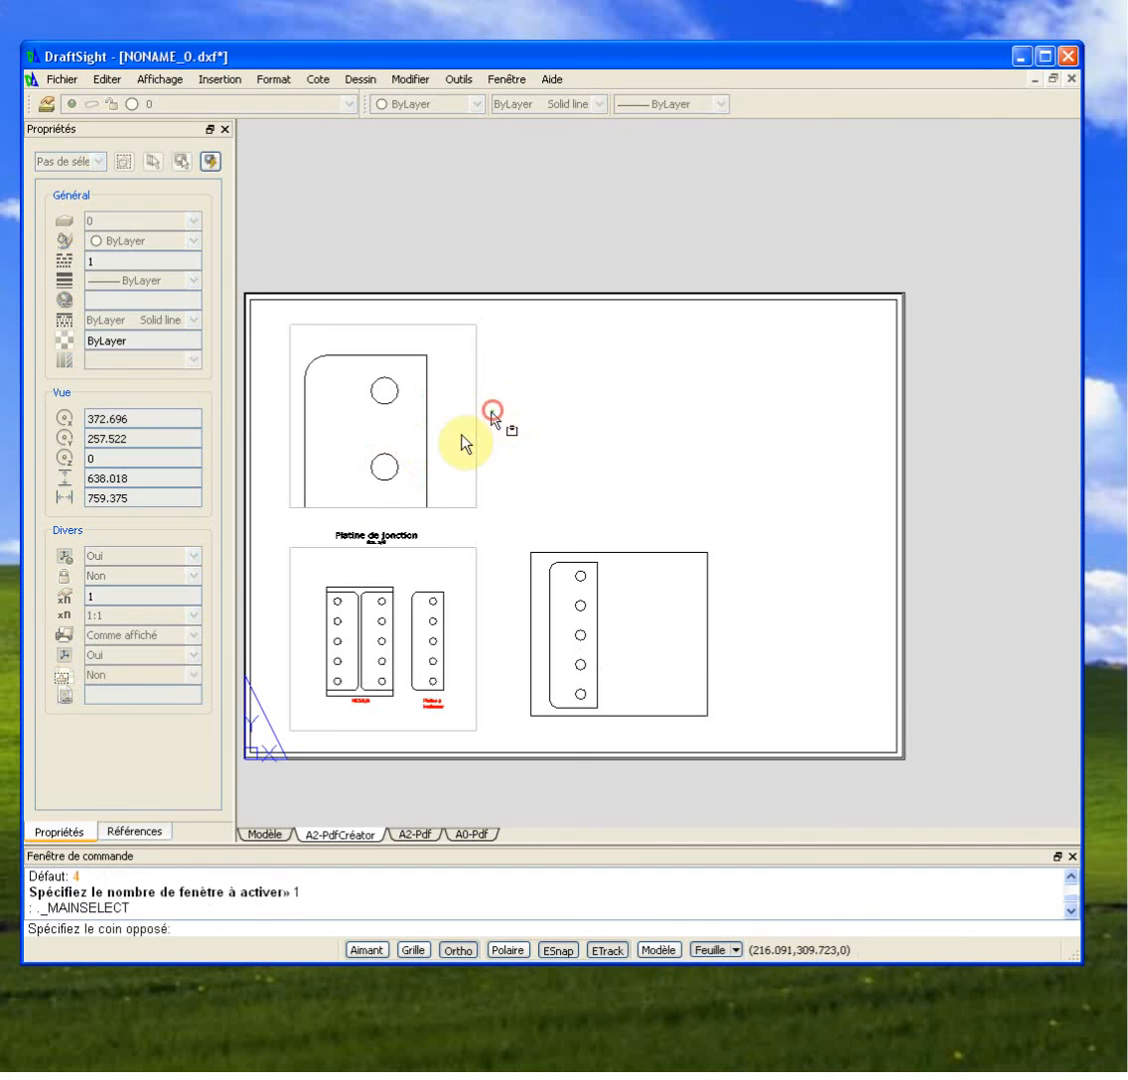
left_click(463, 436)
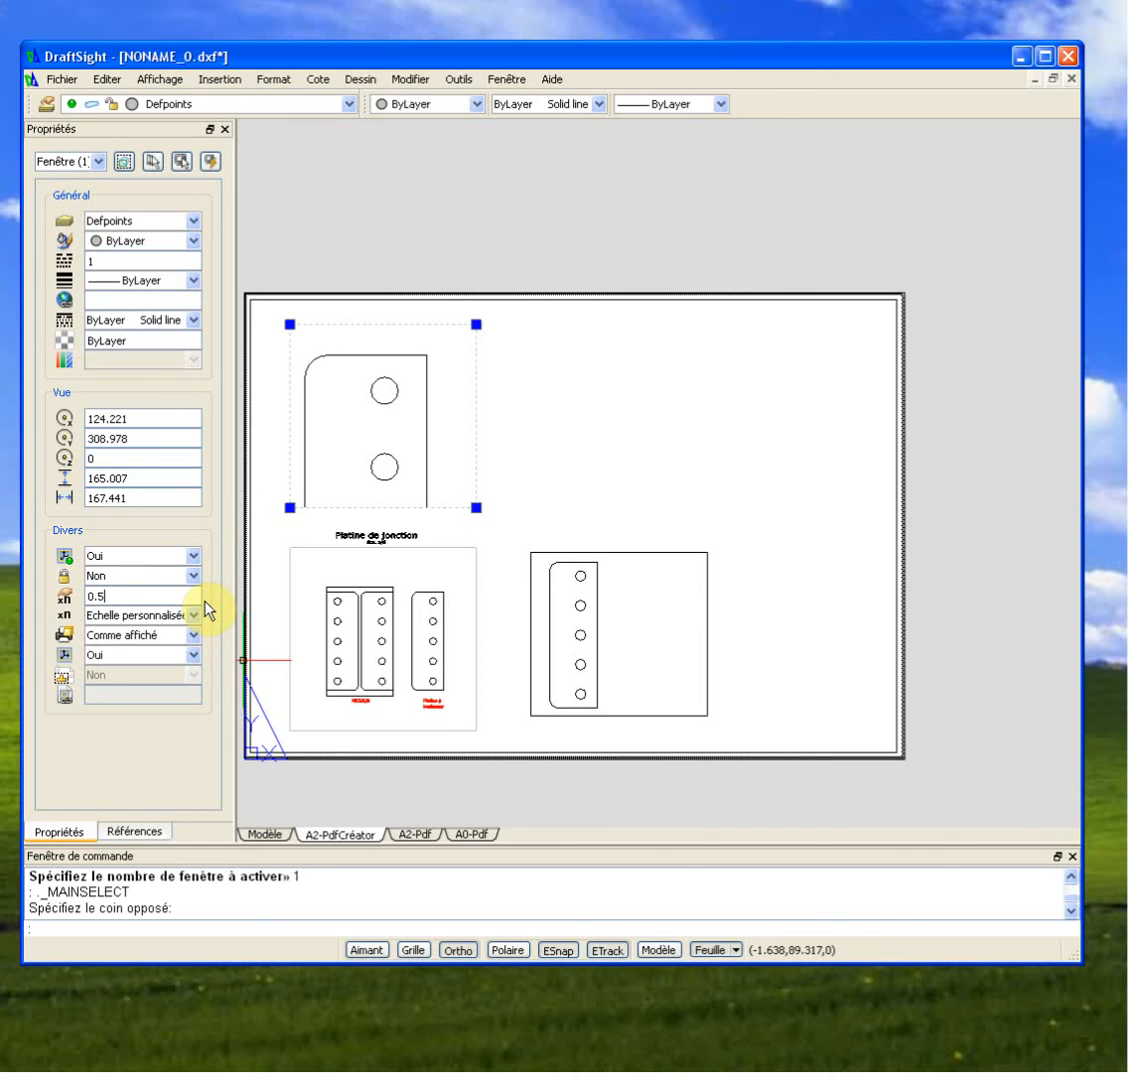
key("Tab")
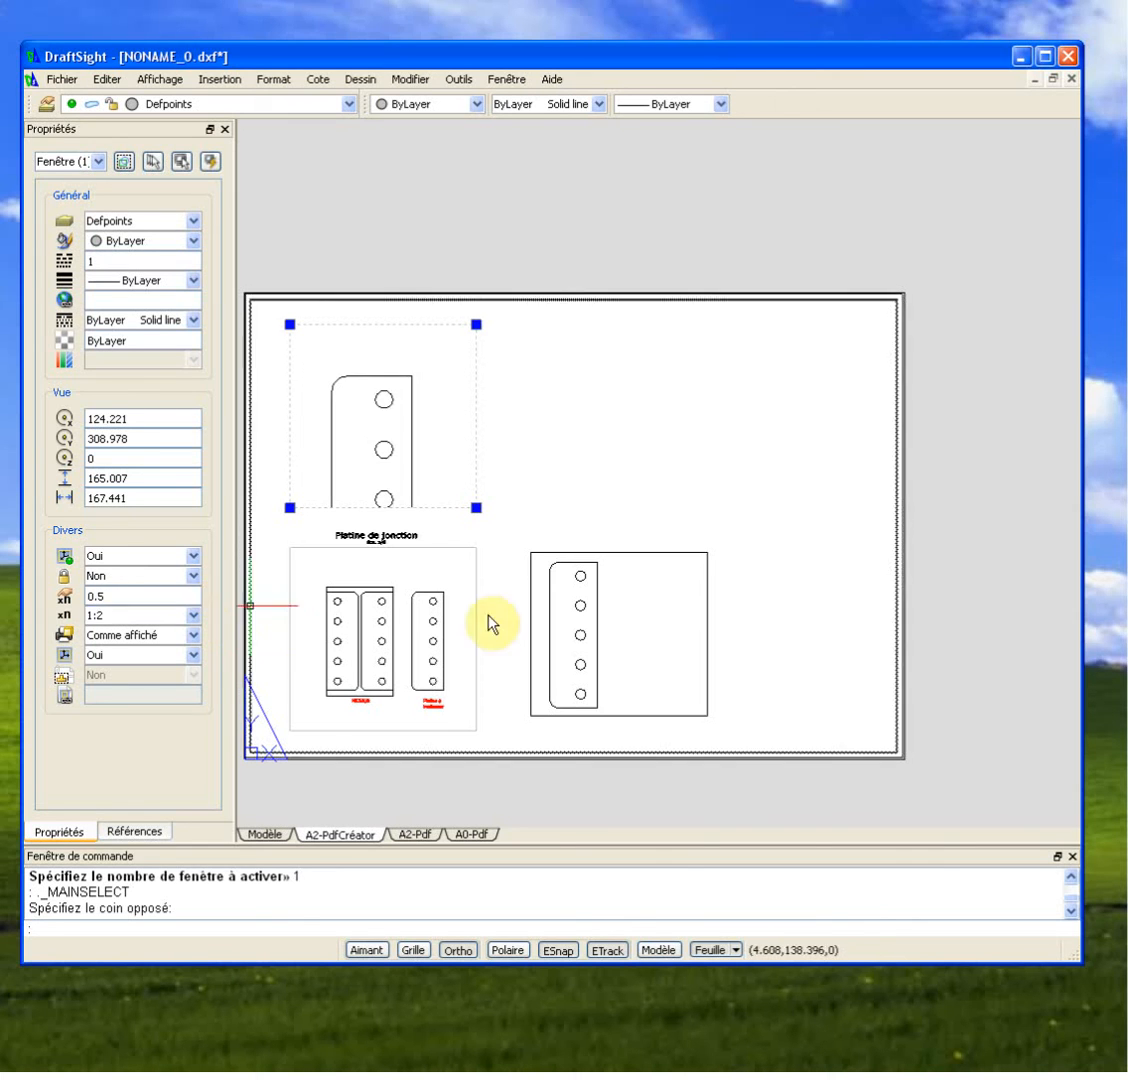
Step: Shrink the copied viewport's frame to about 110 wide by 59 high around the plate's upper end and first hole
left_click(476, 324)
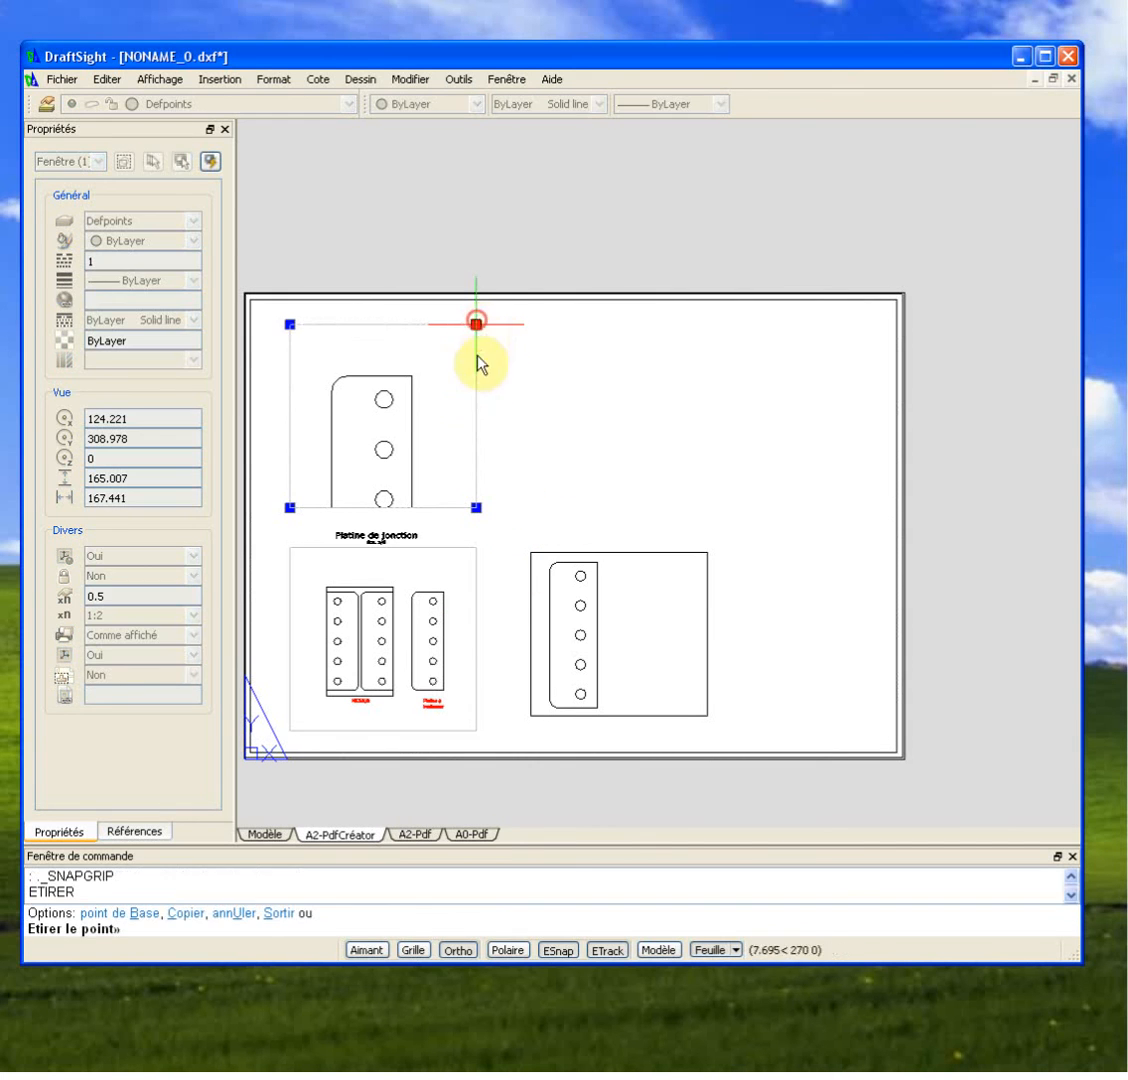
left_click(476, 367)
left_click(476, 508)
left_click(430, 508)
left_click(290, 508)
left_click(308, 508)
left_click(308, 508)
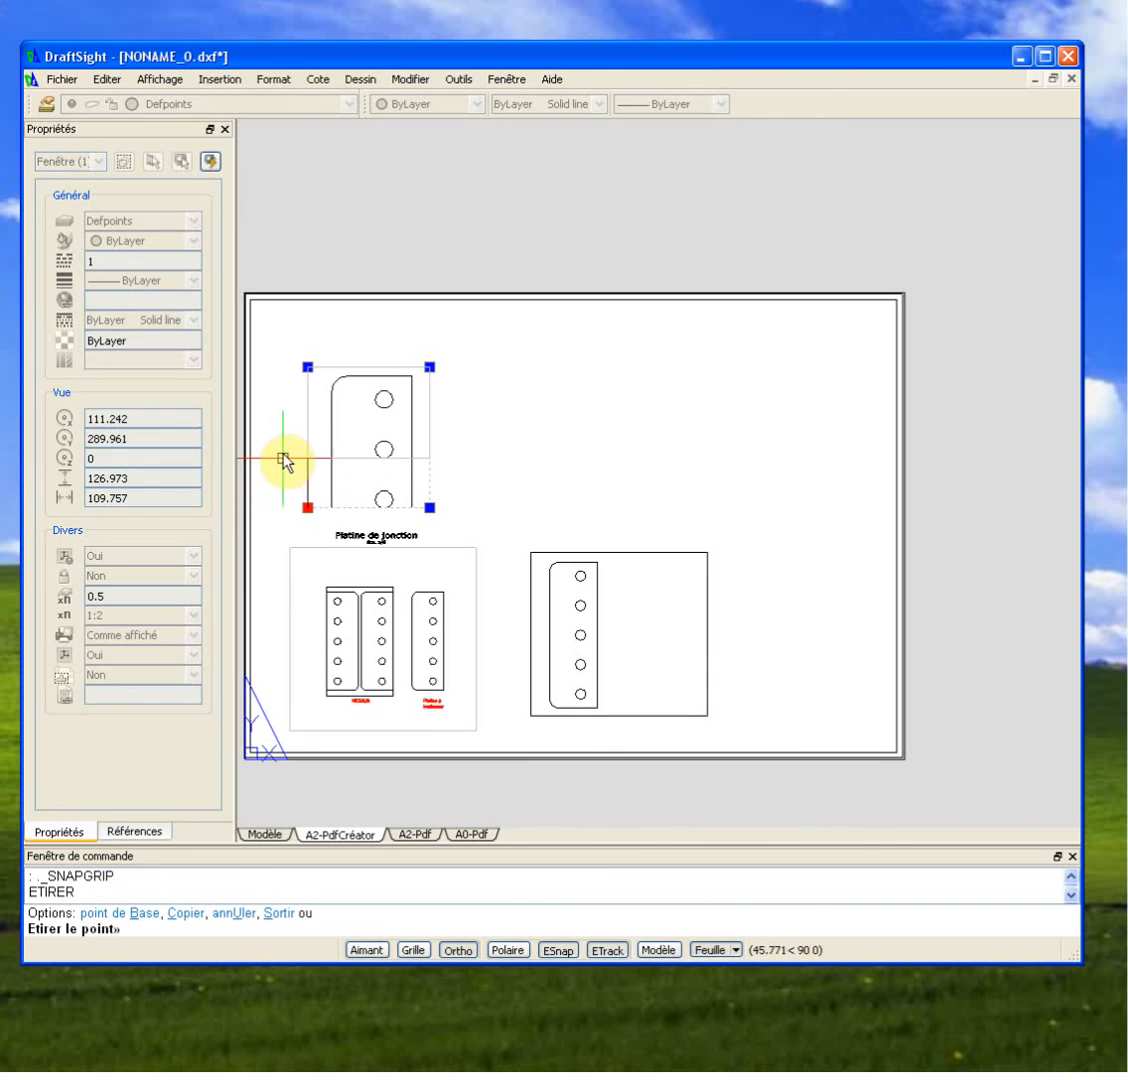
left_click(284, 436)
scroll(370, 418, "up", 5)
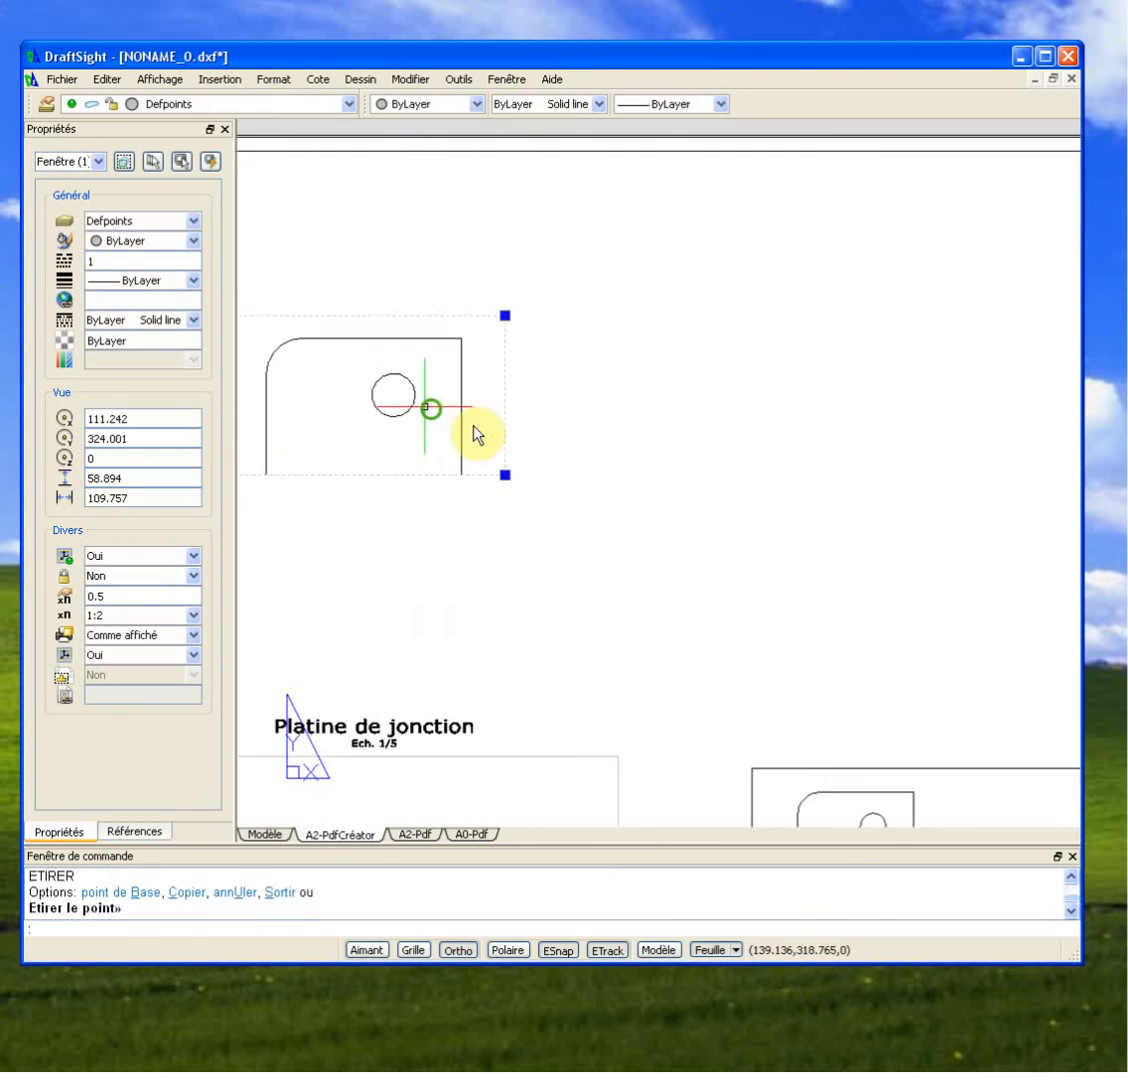
key("Escape")
key("Escape")
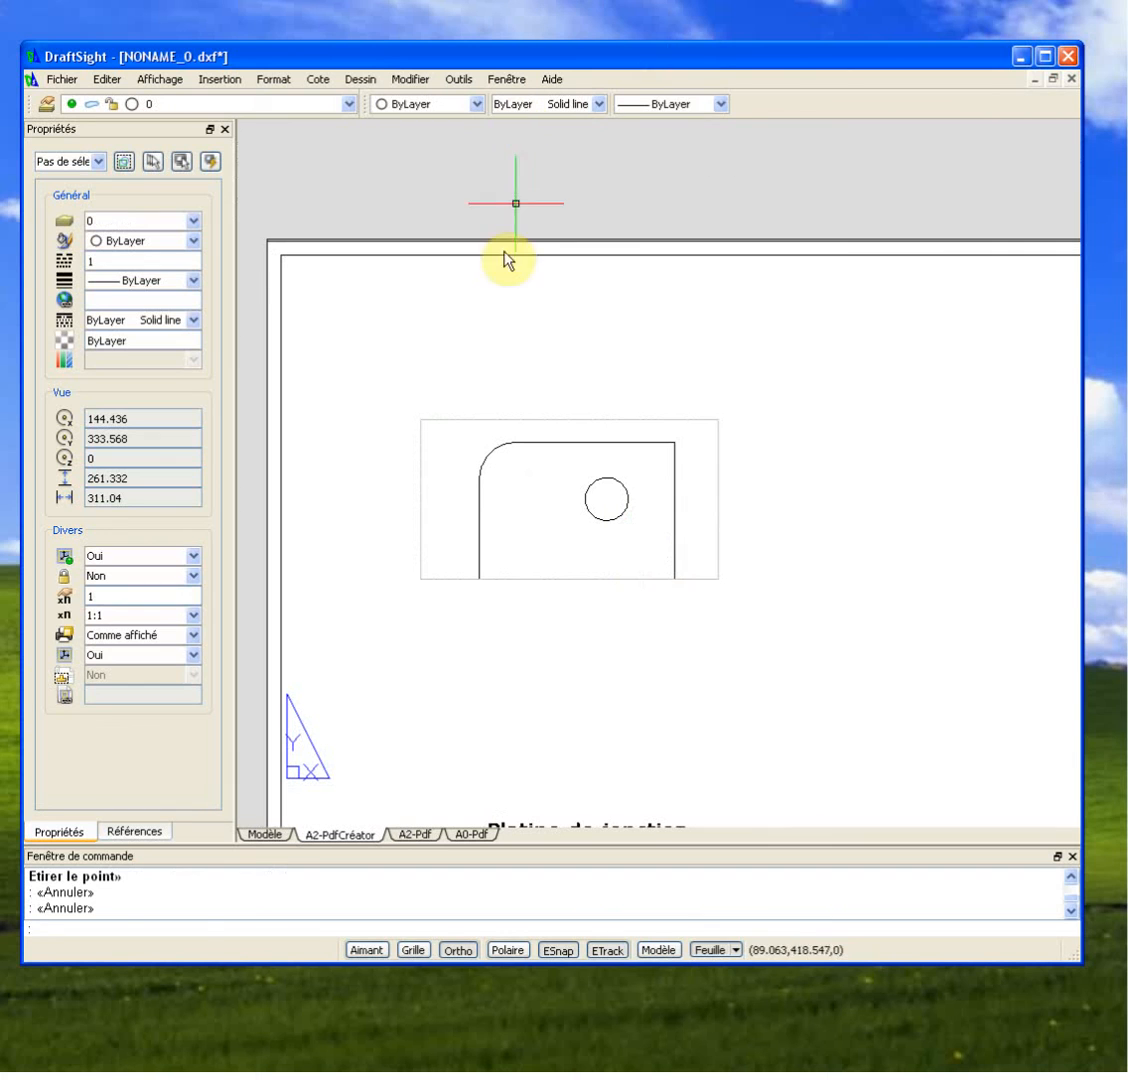
Step: Draw a horizontal line about 110 long along the lower edge of the detail viewport, from corner to corner
type("l")
key("Return")
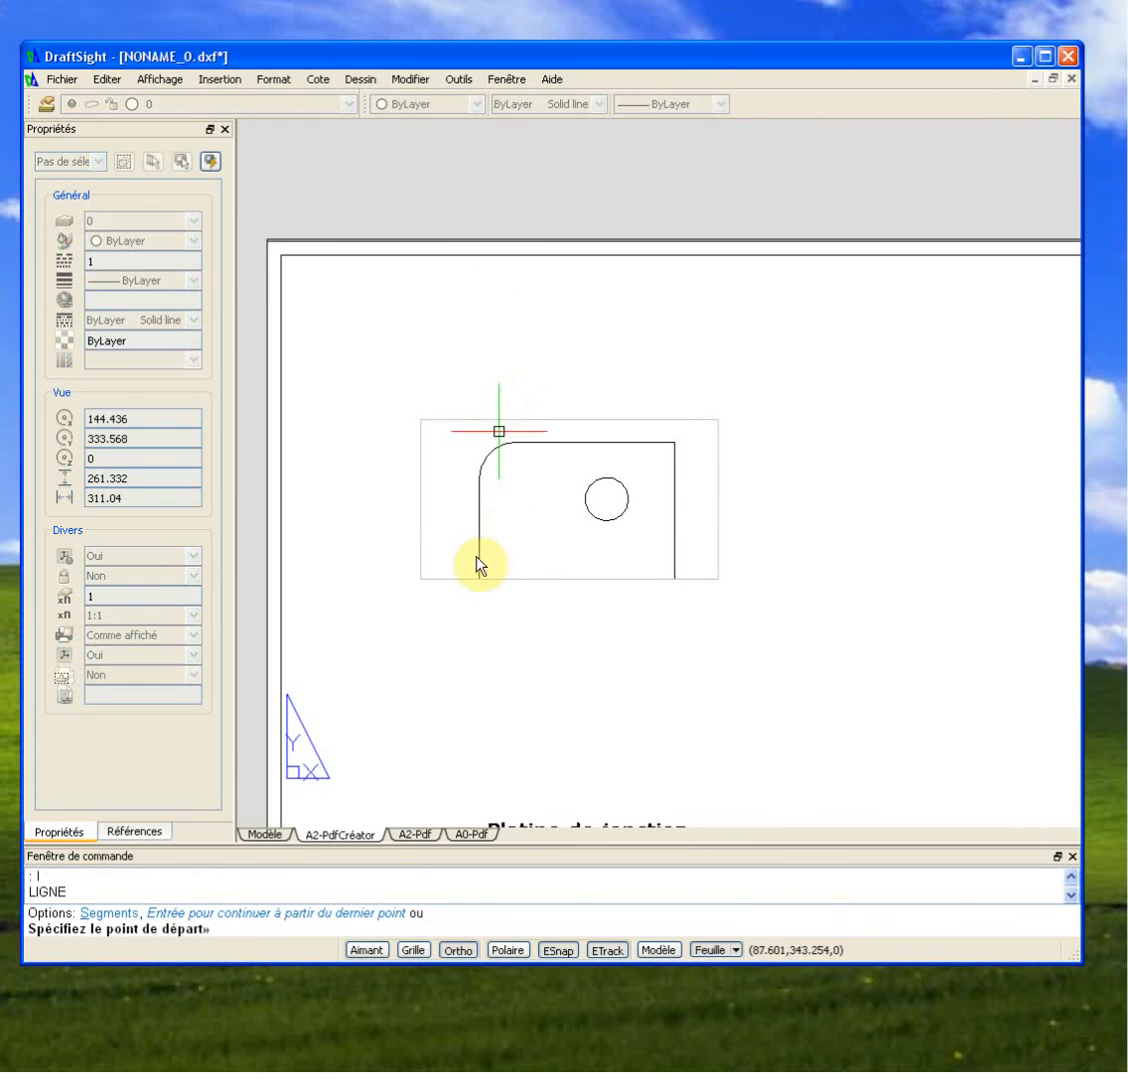
left_click(420, 576)
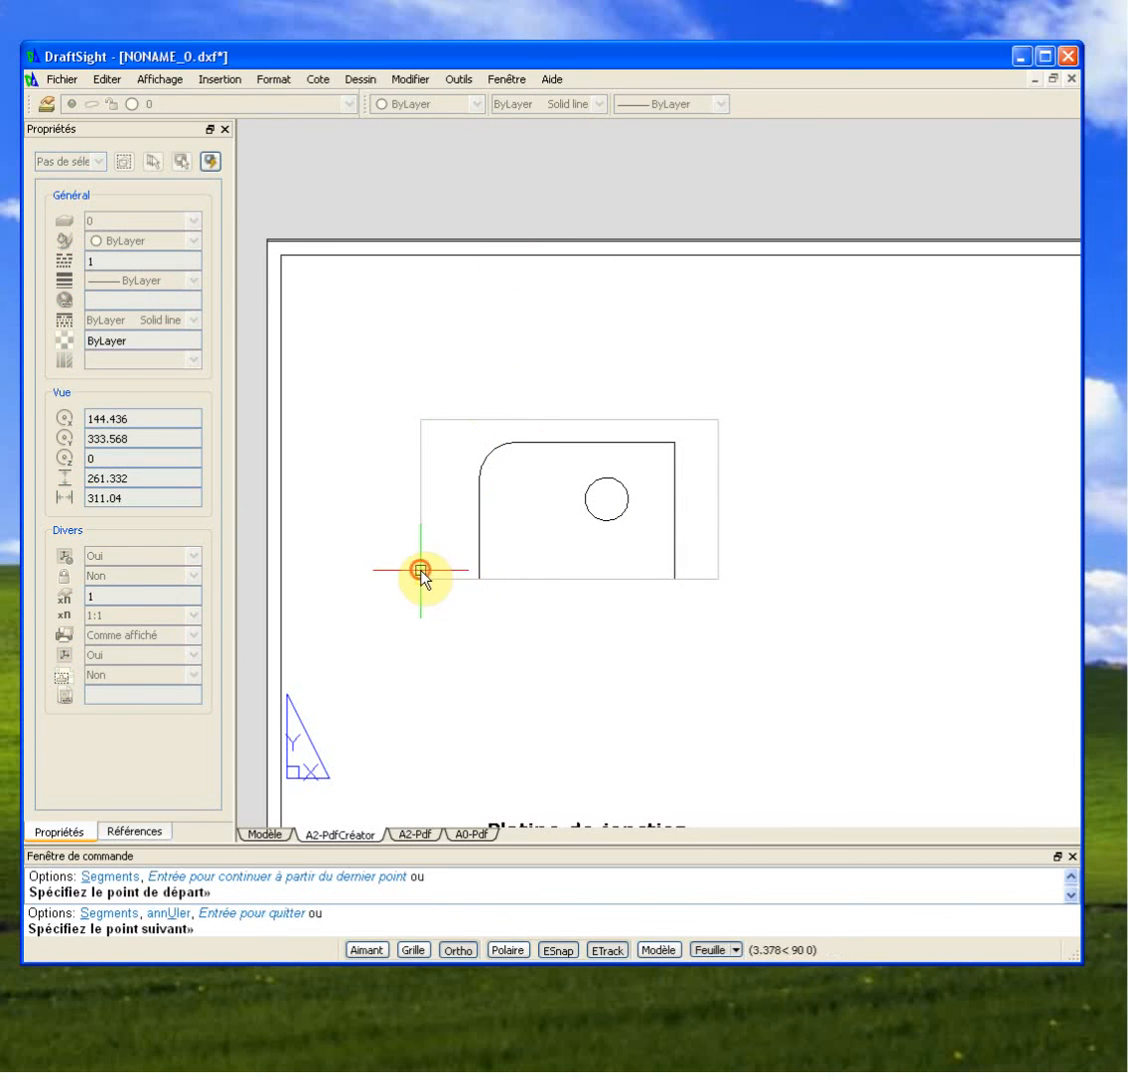
left_click(718, 580)
key("Escape")
Step: Select the line under the detail viewport and load the DASHED line style from mm.lin
left_click(704, 578)
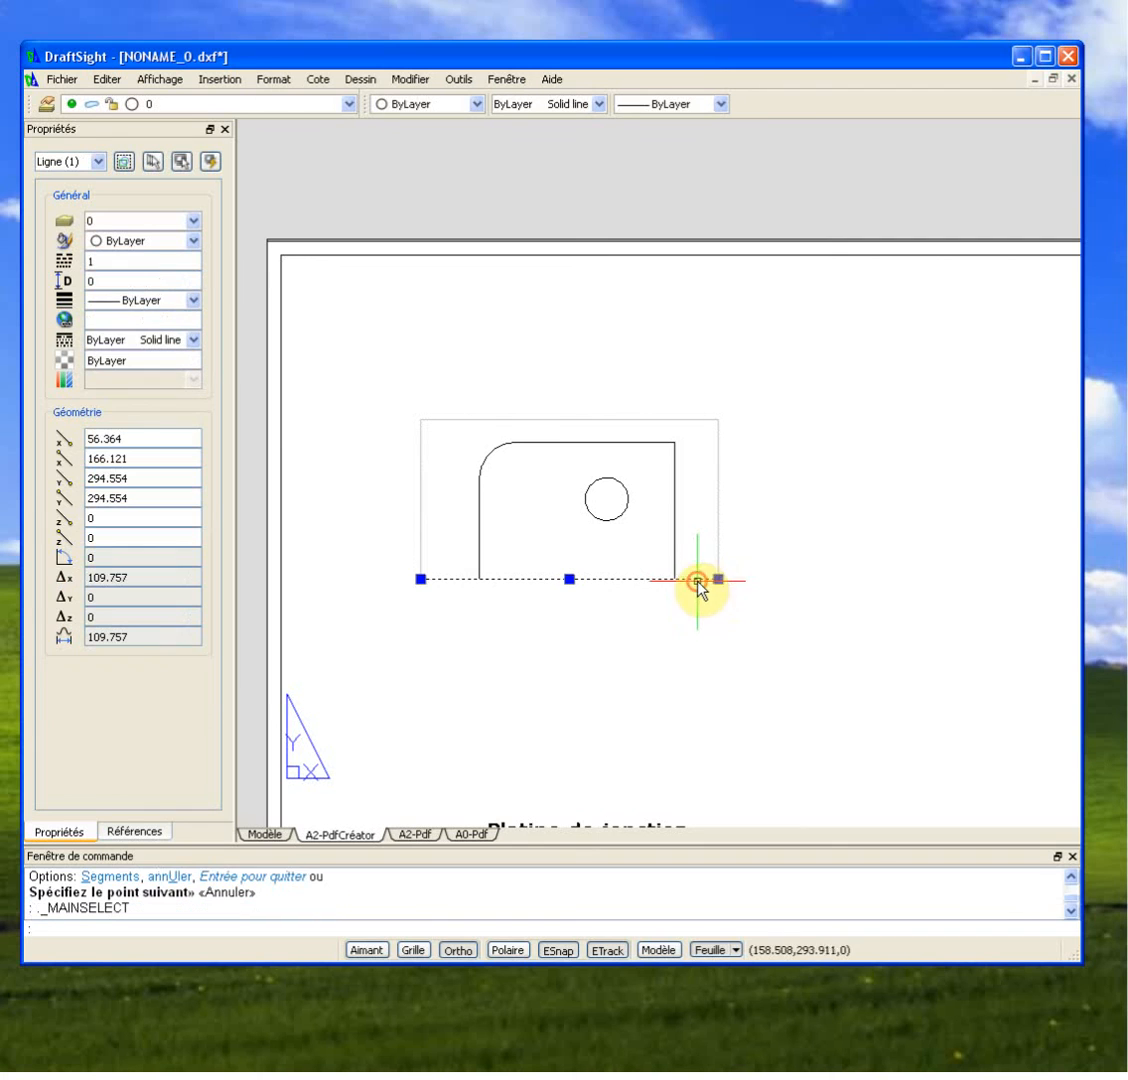
left_click(583, 107)
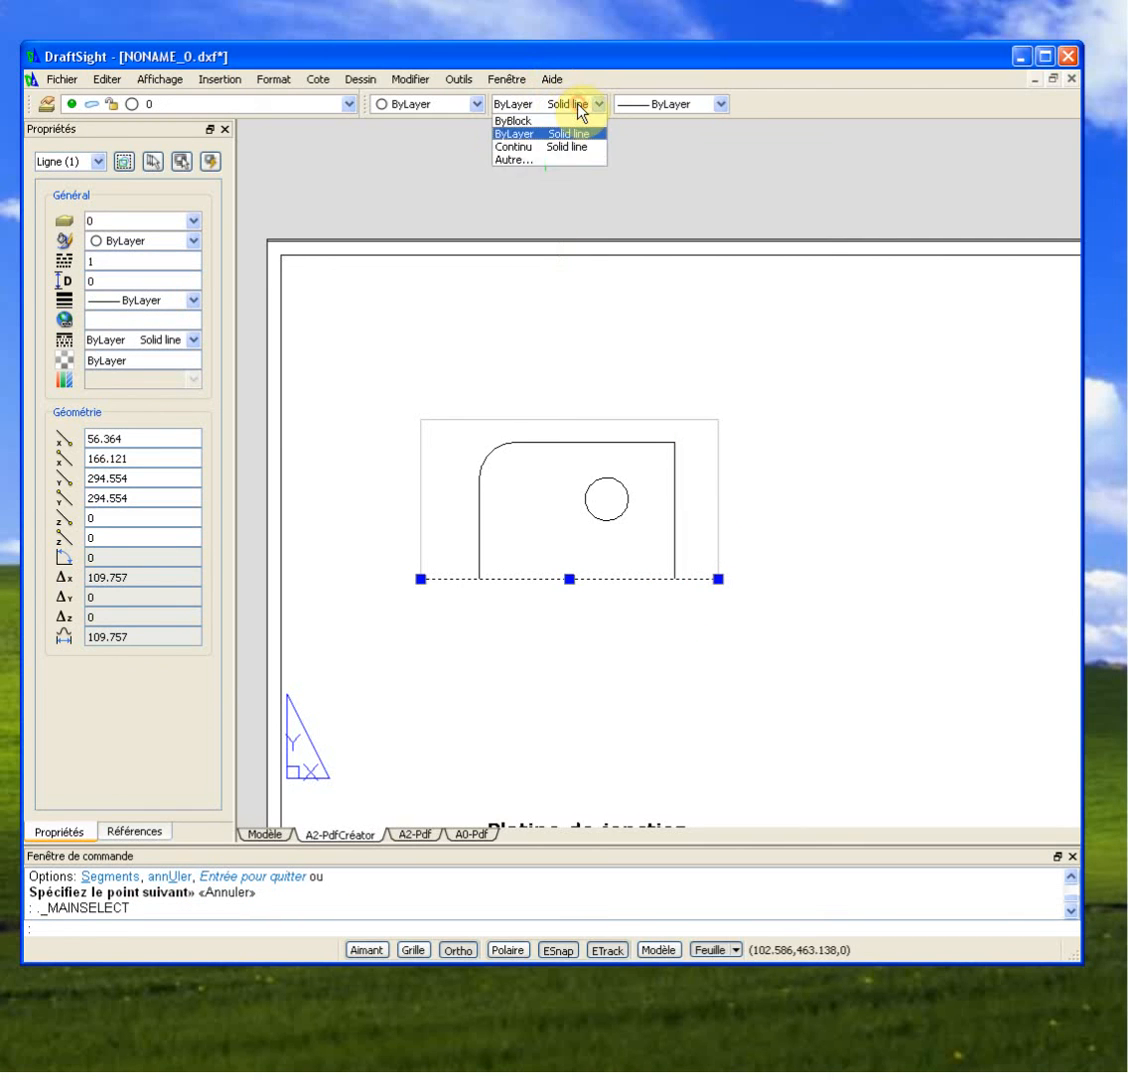
left_click(575, 161)
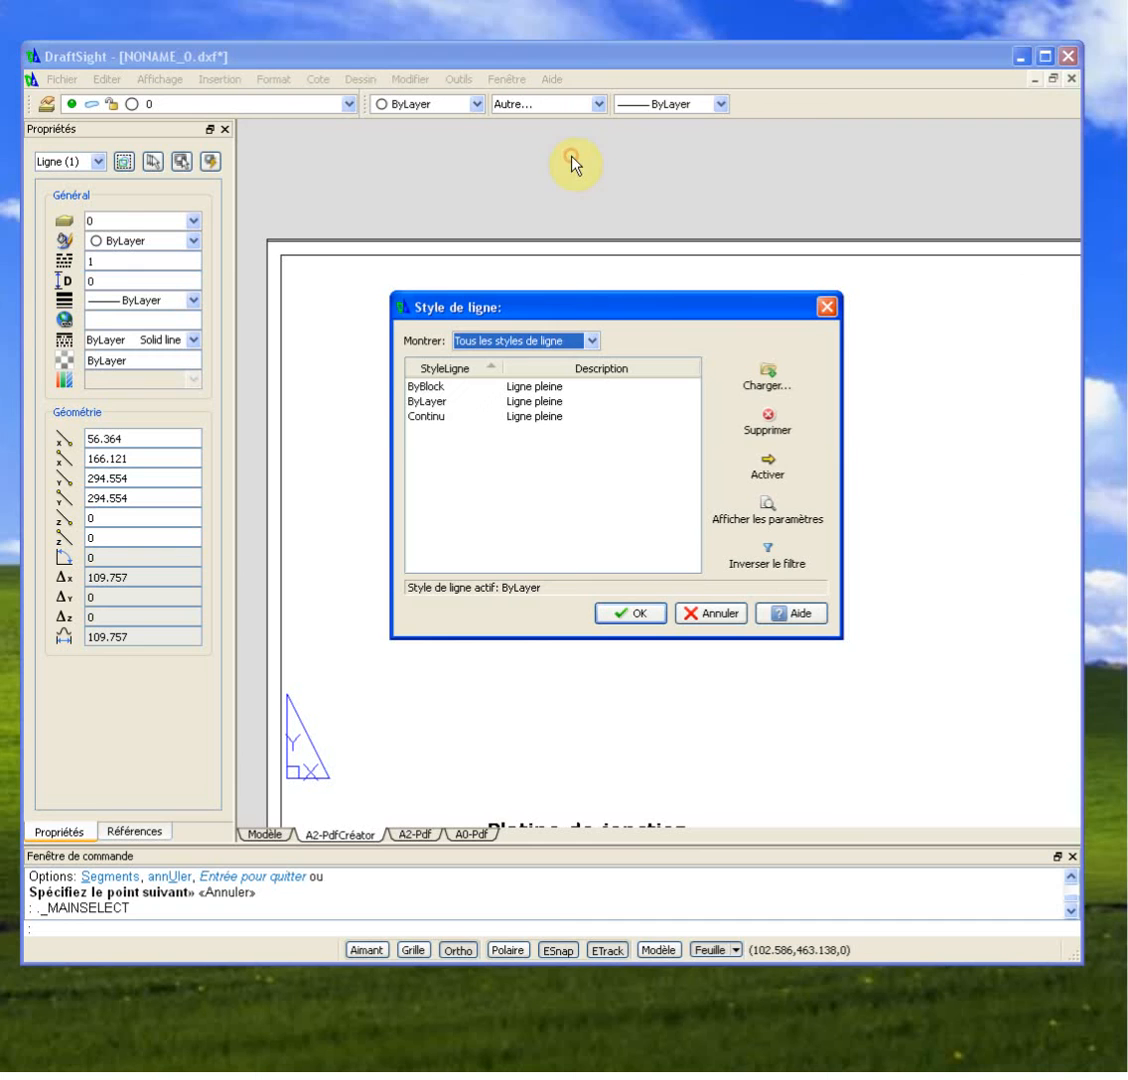
left_click(798, 388)
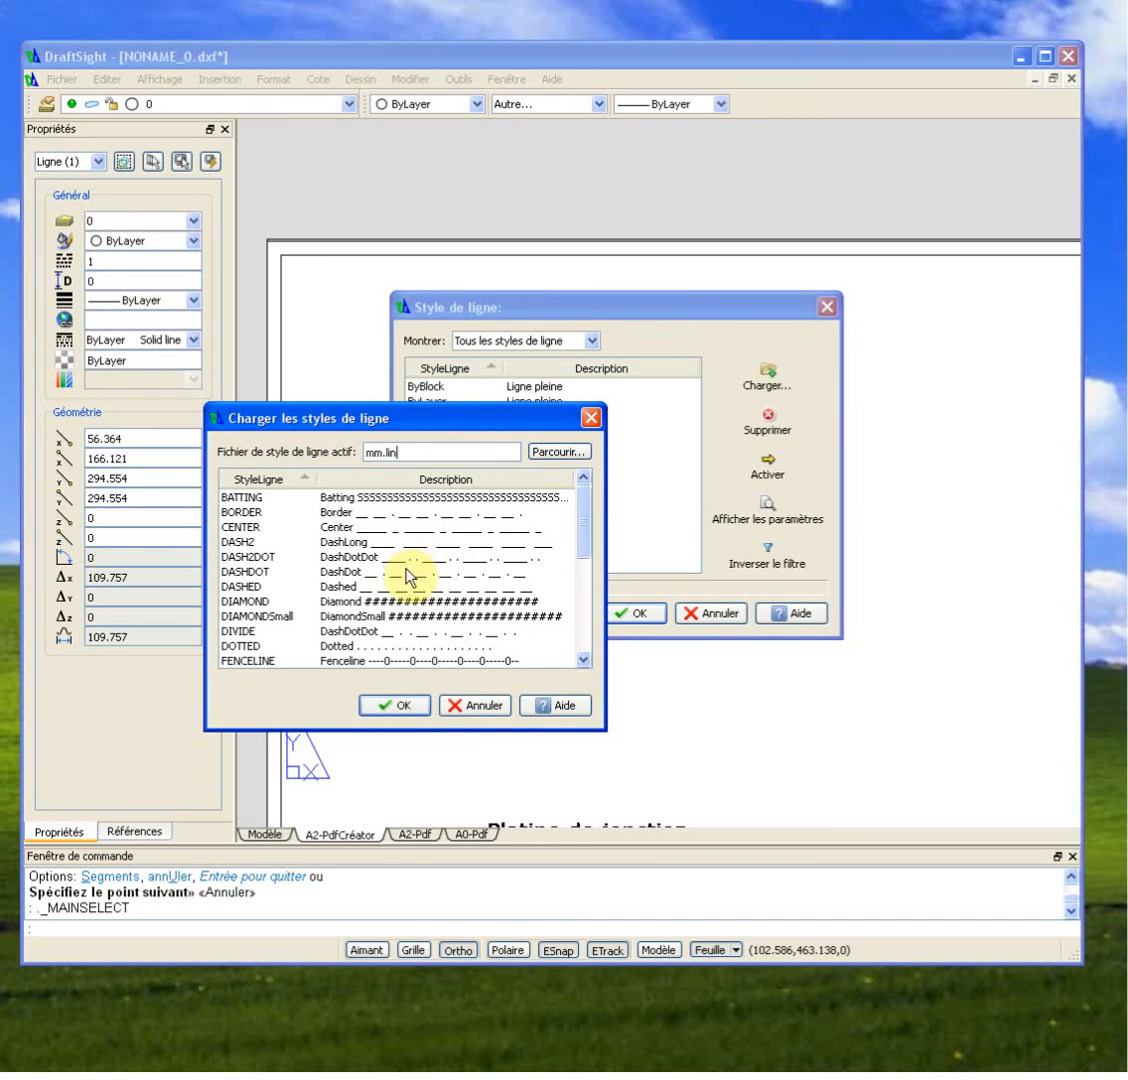
left_click(361, 588)
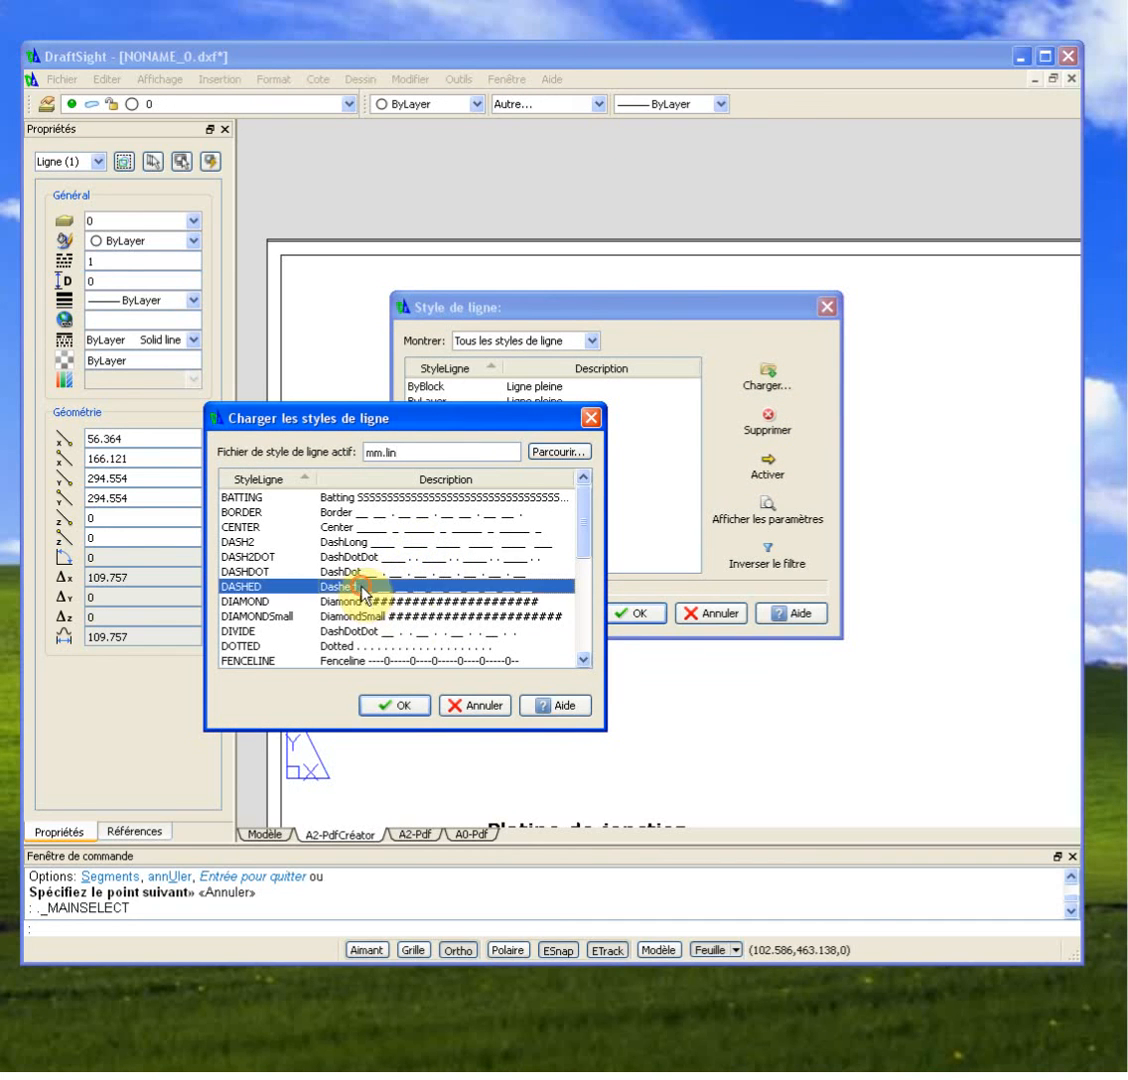
left_click(406, 706)
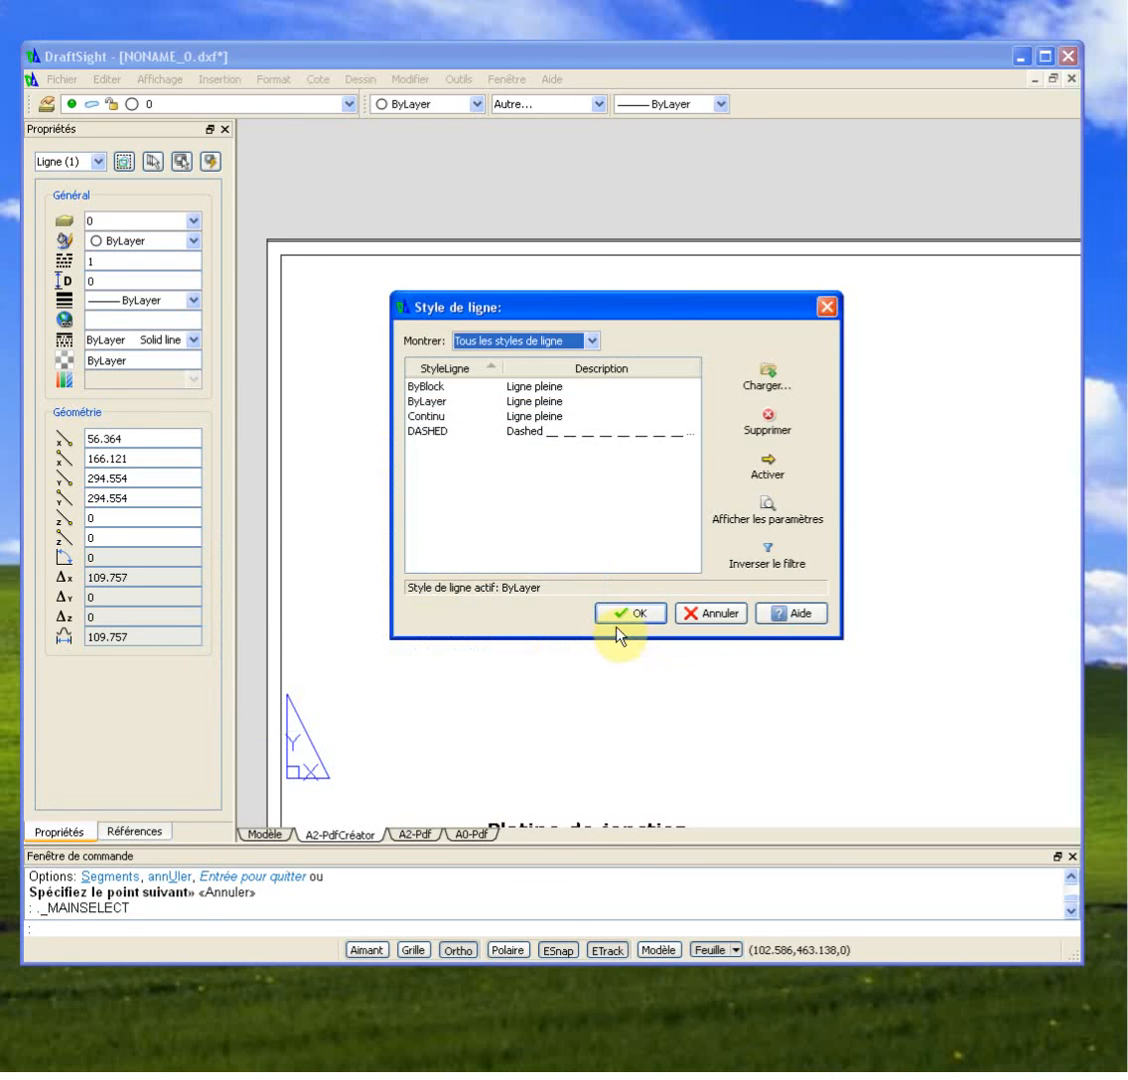
left_click(631, 614)
Step: Apply the DASHED line style to the selected line and deselect it
left_click(555, 104)
left_click(557, 160)
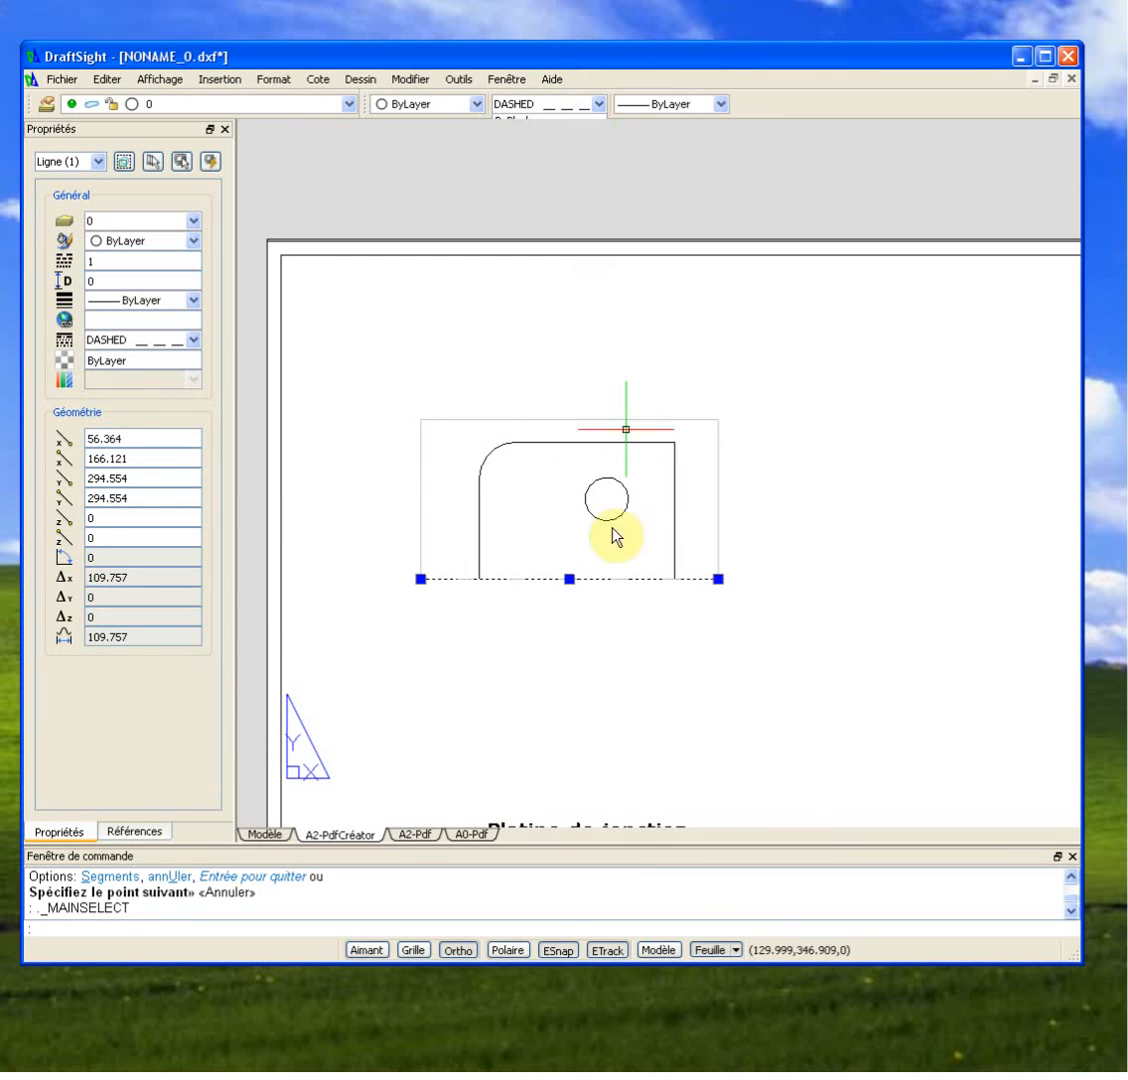
key("Escape")
Step: Copy the "Platine de jonction" title note about 163 straight up, placing it just above the detail viewport
scroll(798, 530, "down", 3)
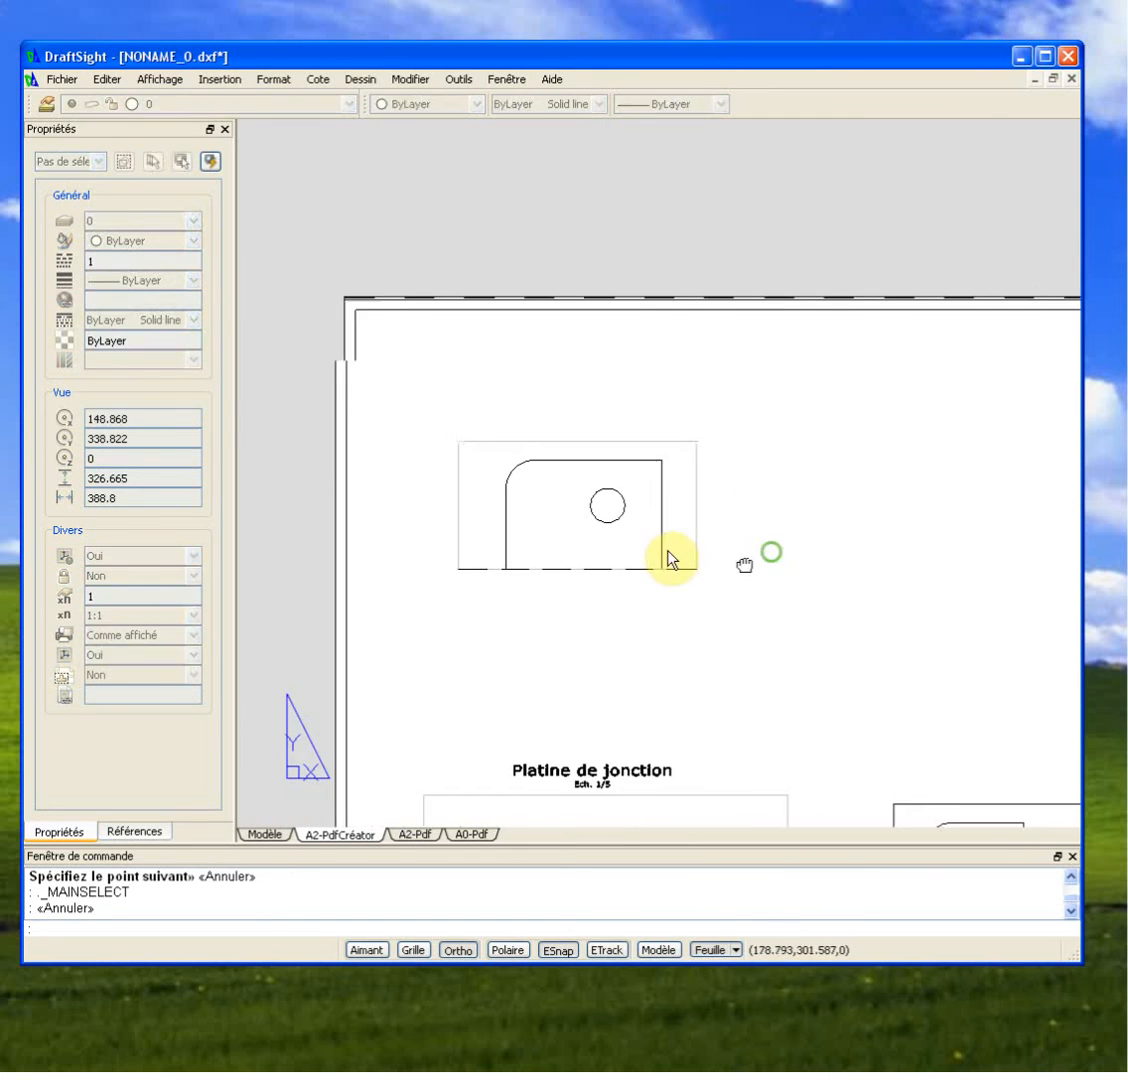
type("c")
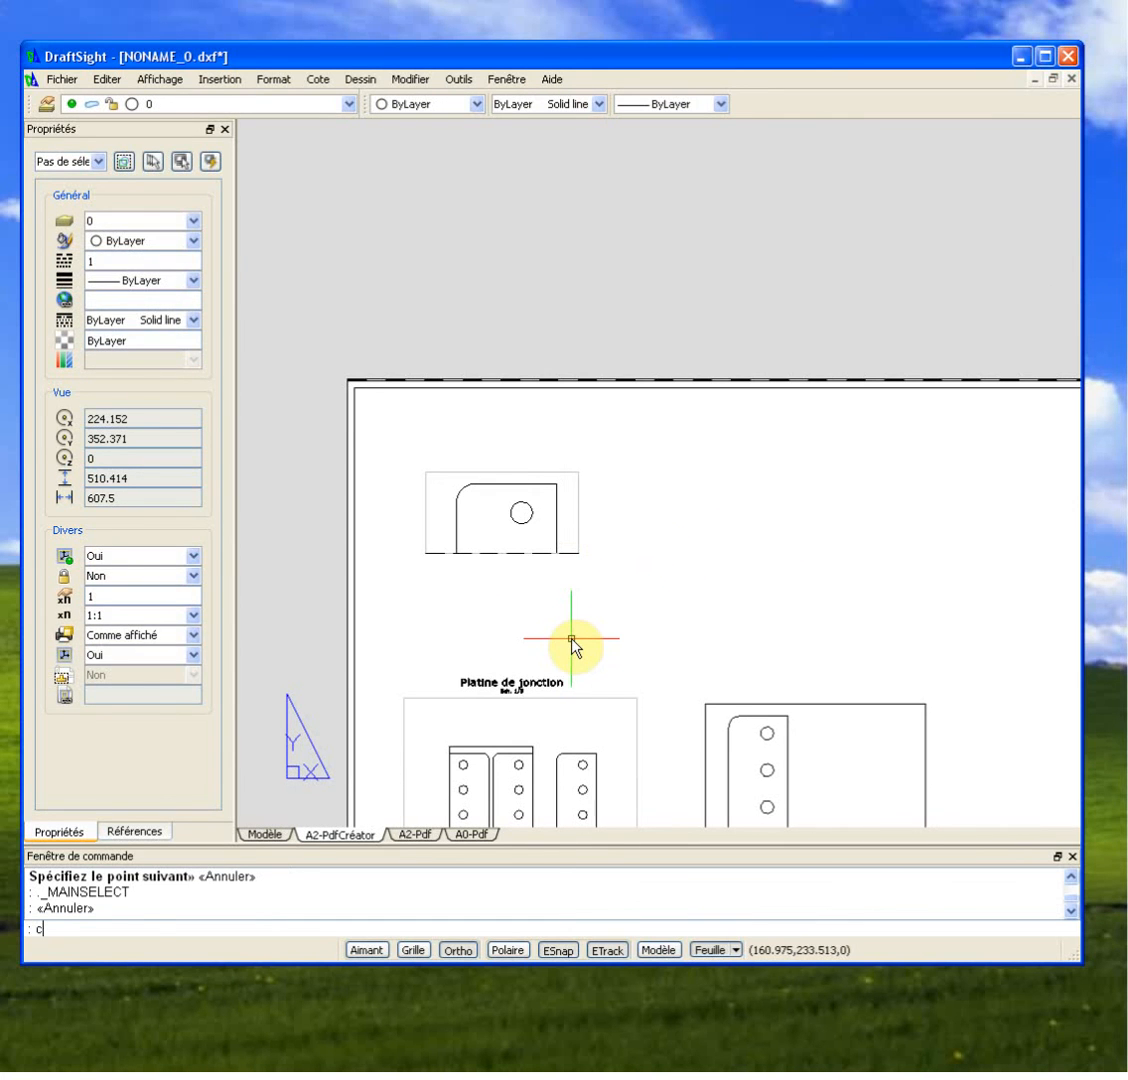
type("o")
key("Return")
left_click(546, 684)
key("Return")
left_click(599, 667)
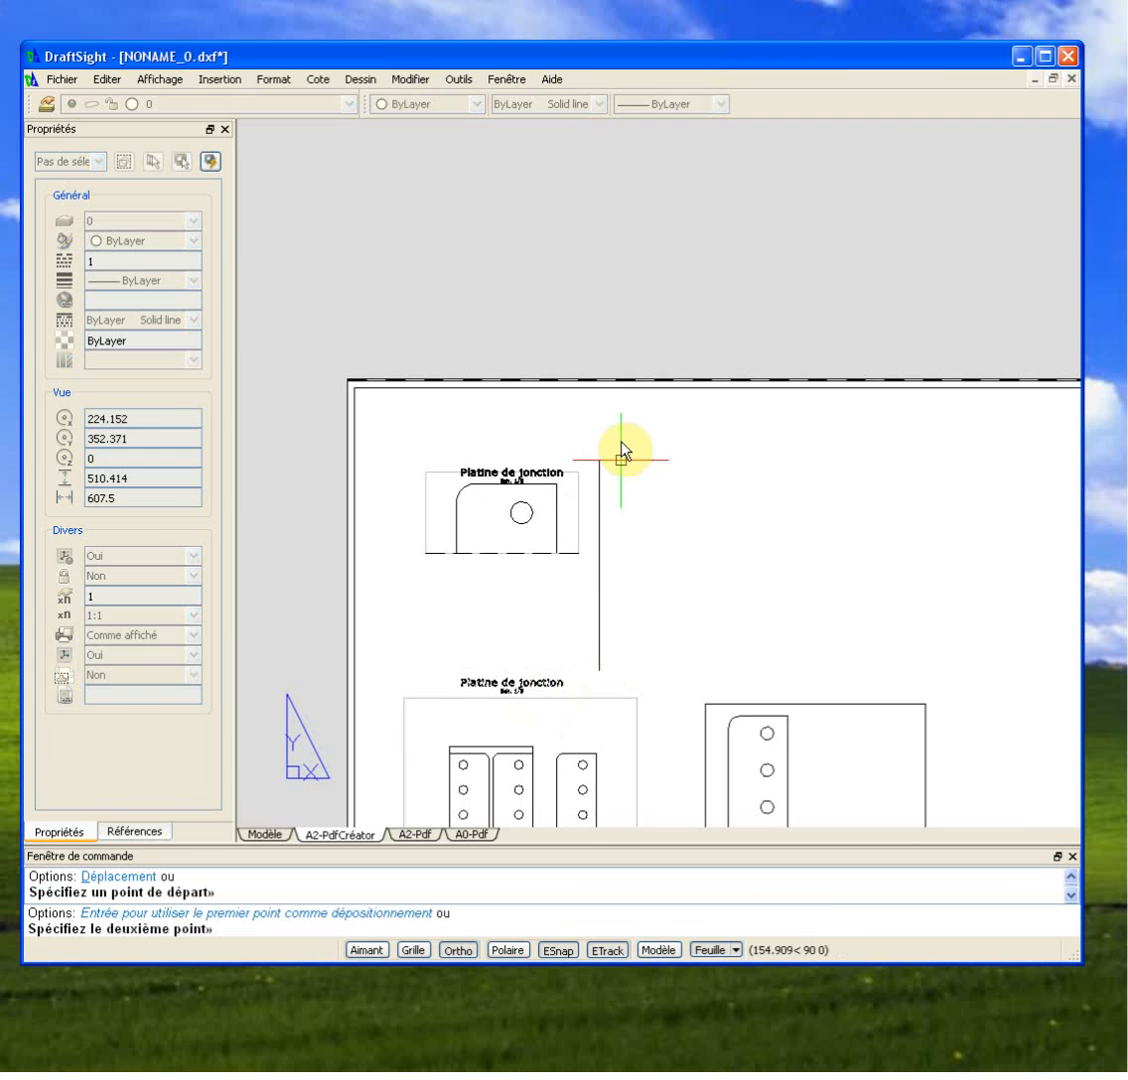
left_click(618, 444)
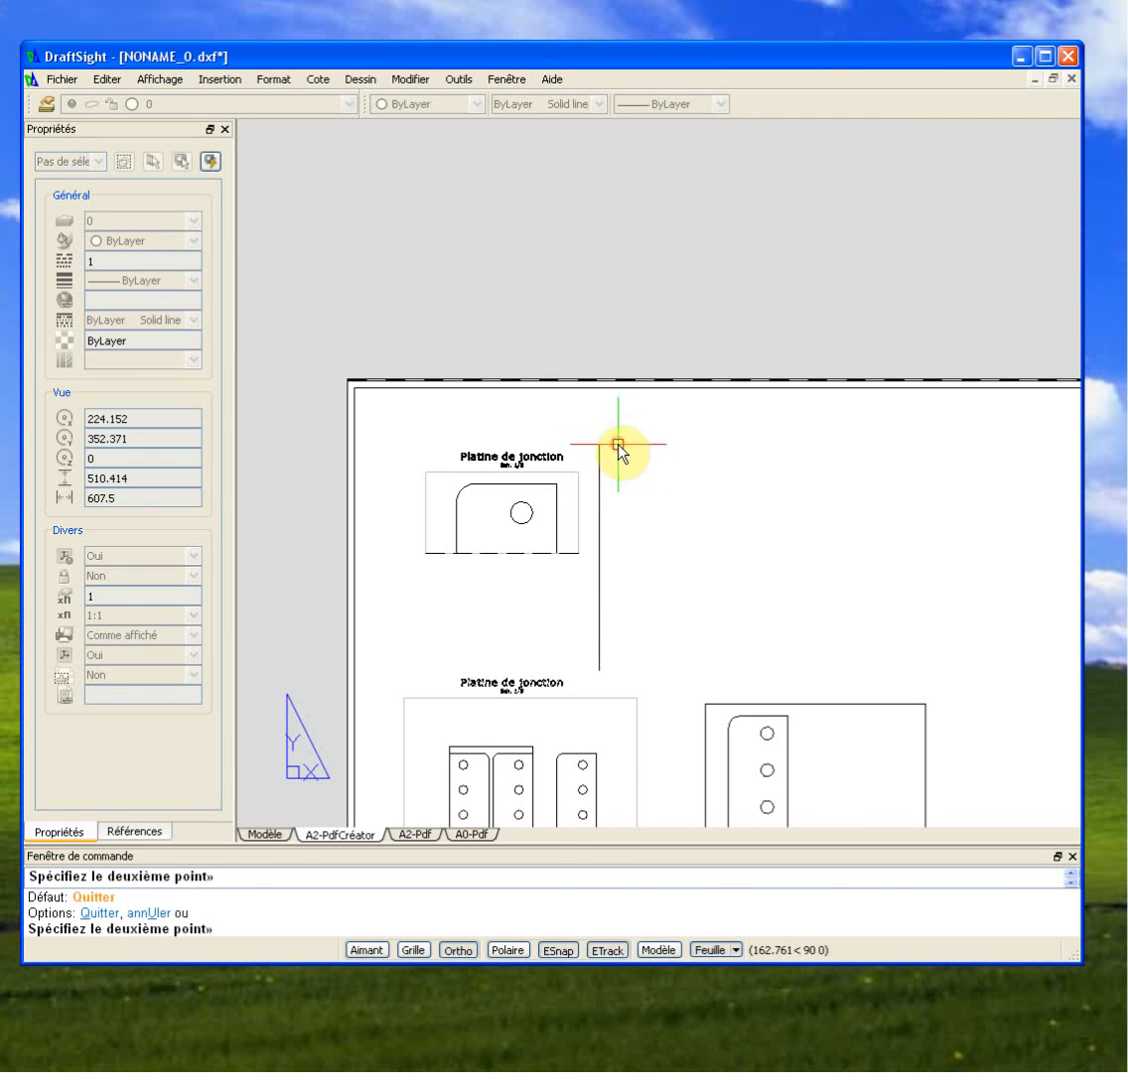
key("Escape")
Step: Edit the copied note and replace its title line with "Détail sur perçage"
scroll(559, 461, "up", 3)
middle_click_drag(641, 484, 650, 470)
type("ed")
key("Return")
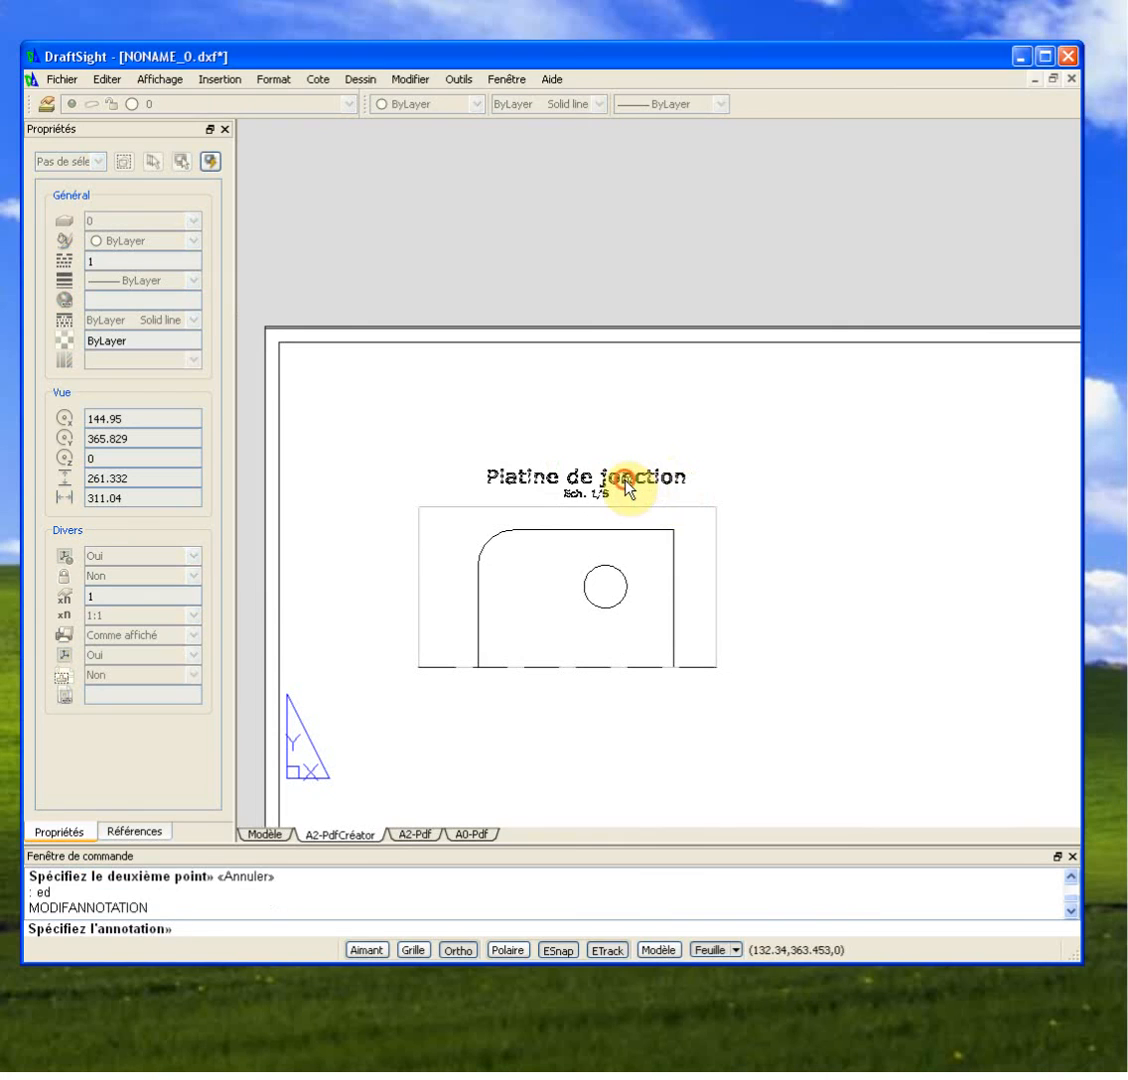
left_click(629, 481)
left_click_drag(690, 481, 492, 466)
key("Delete")
type("Détail")
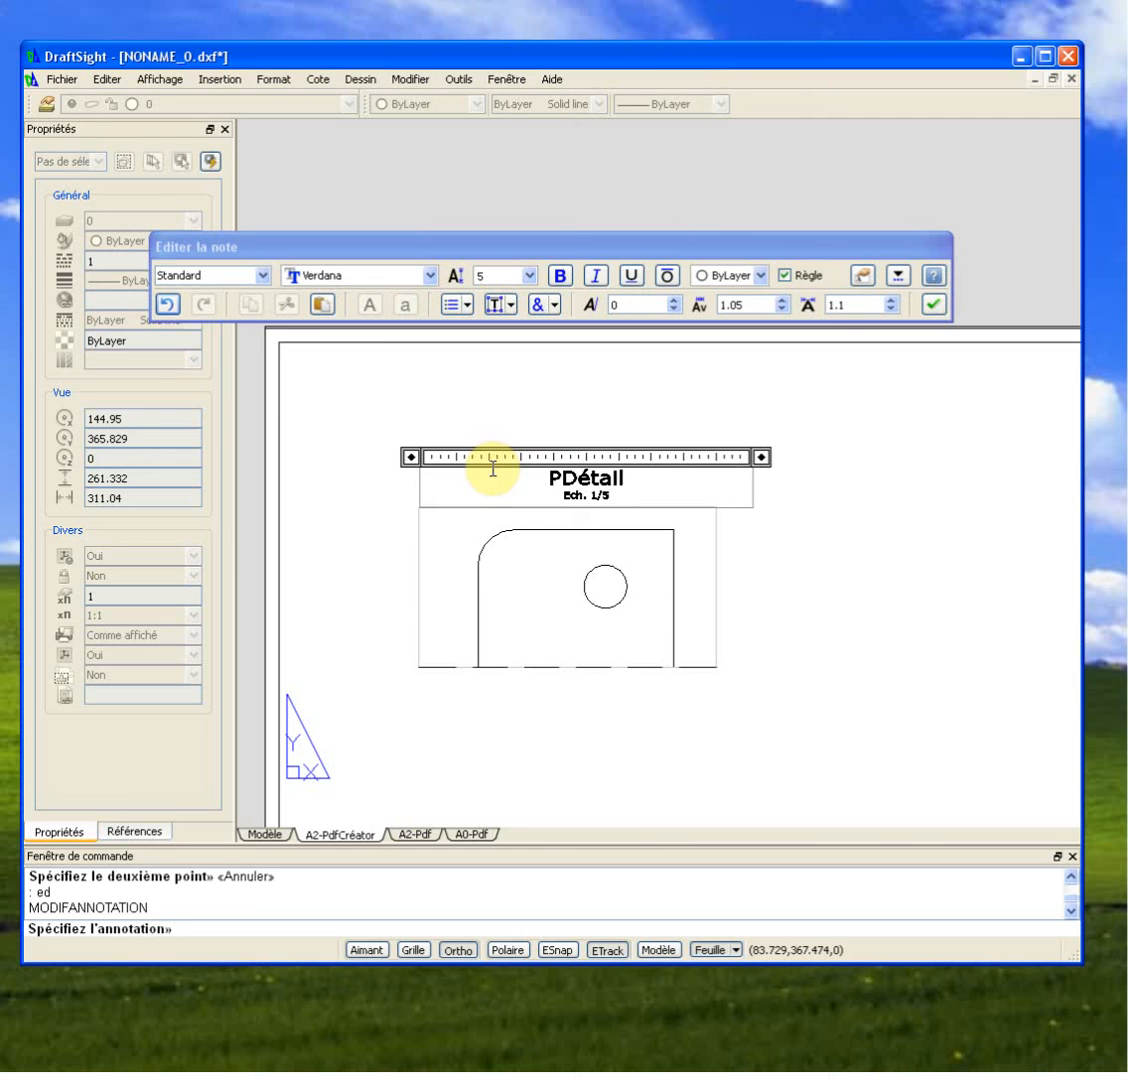
key("Home")
key("Delete")
type("sur perc")
key("BackSpace")
type("çage")
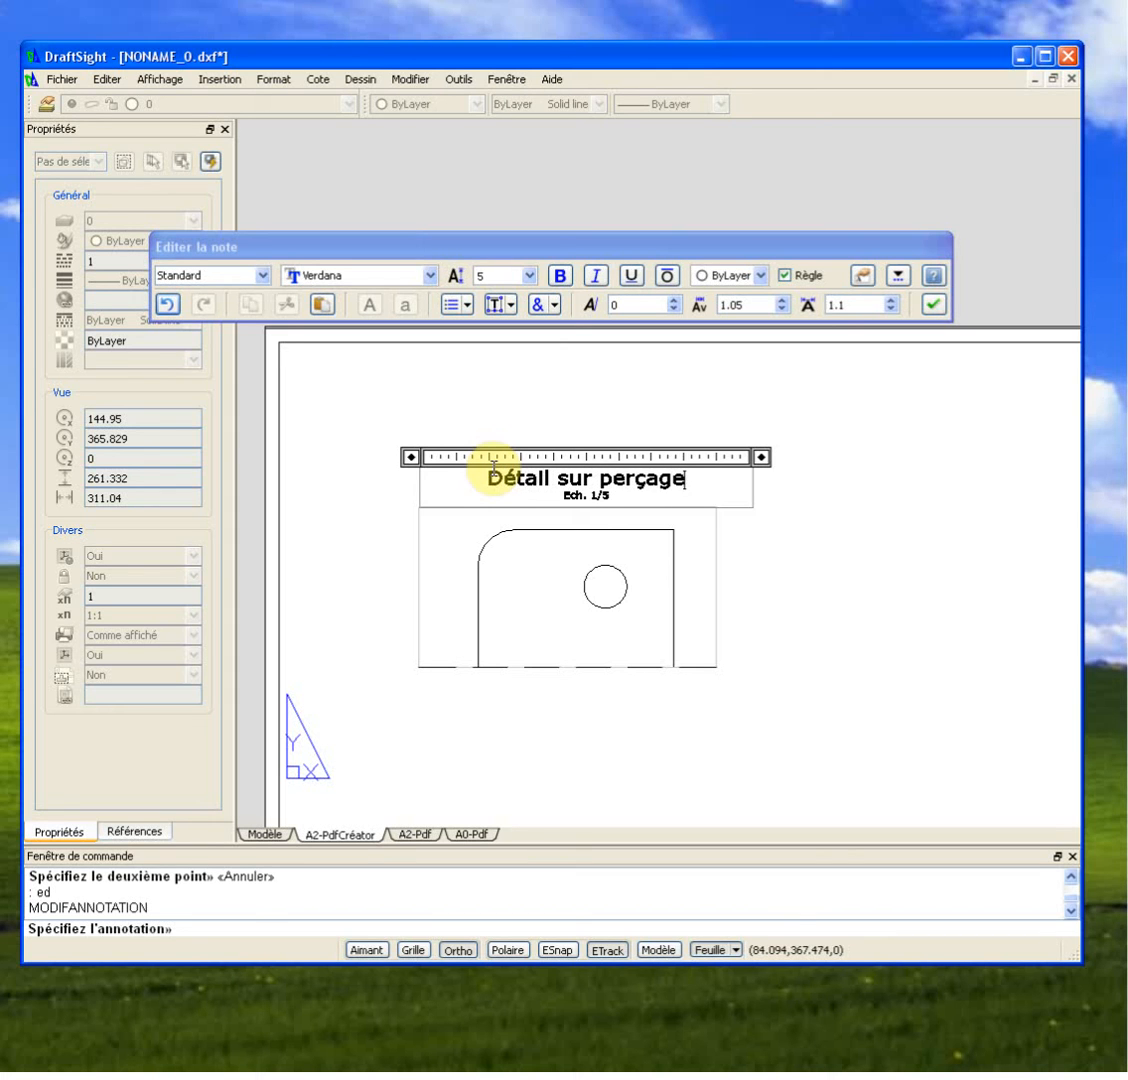
Step: Change the note's scale line to "Ech. 1/2" and accept the edit
left_click(631, 496)
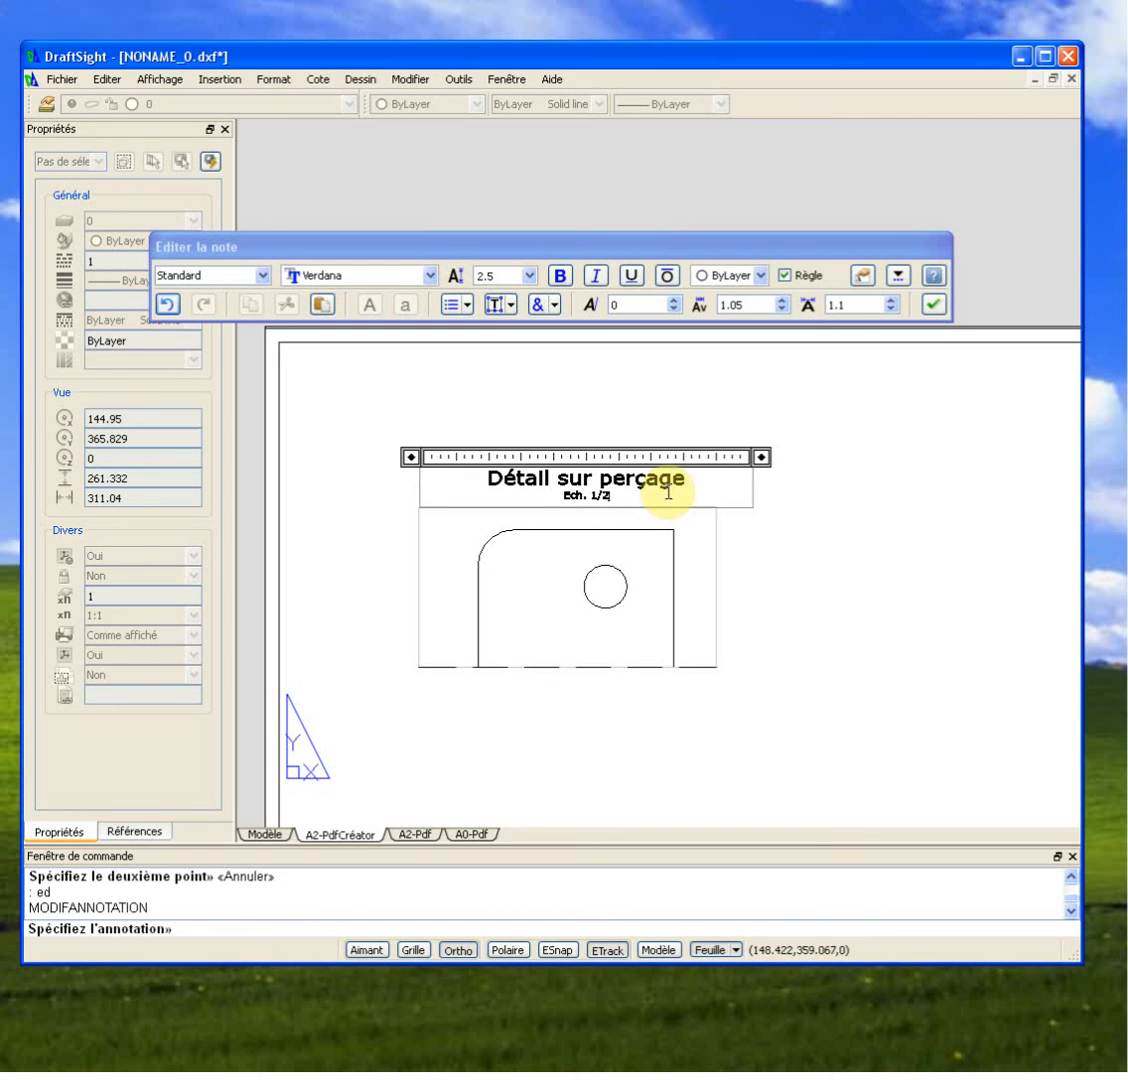
left_click(932, 306)
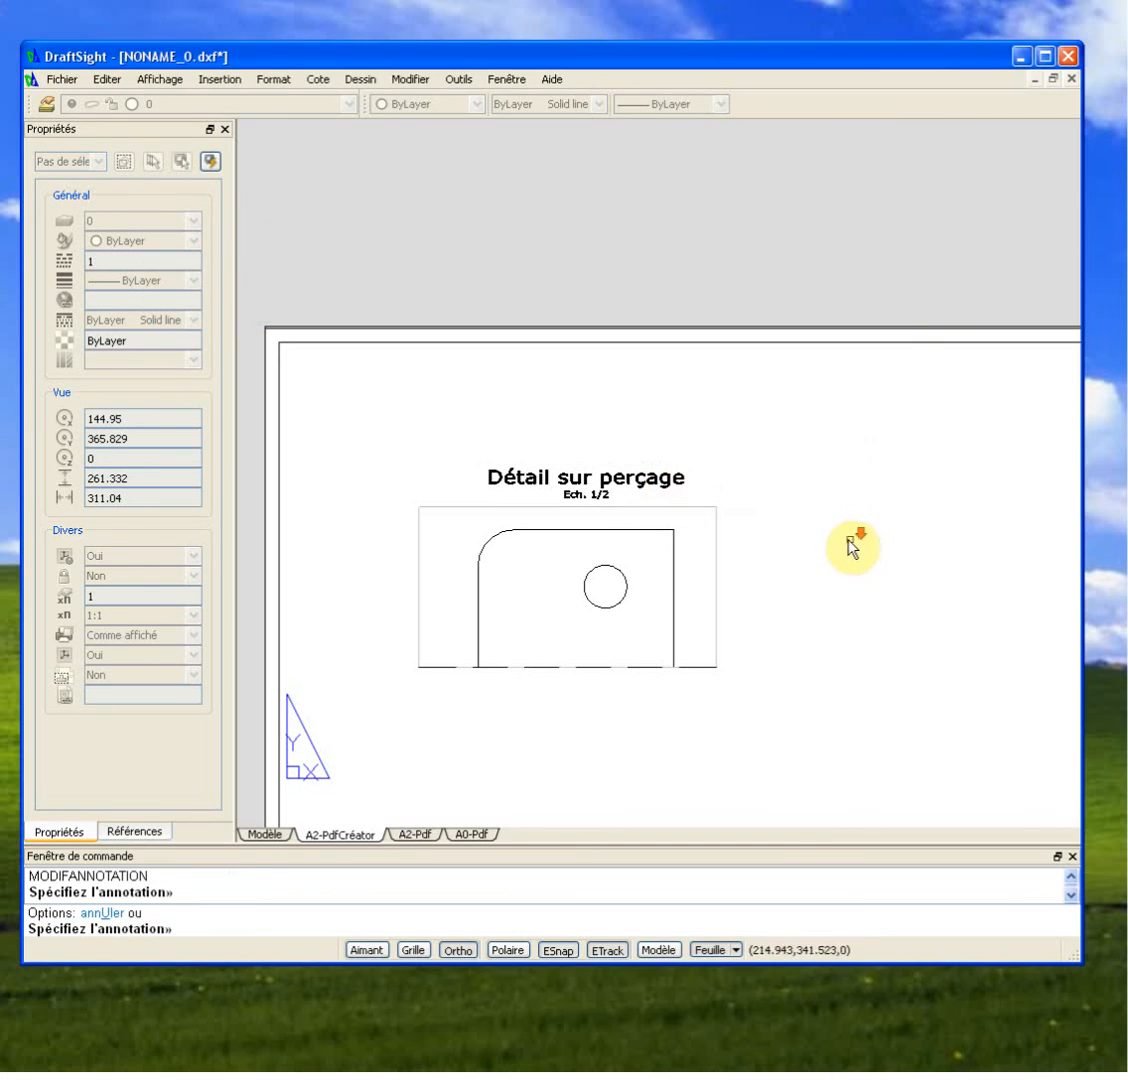
scroll(645, 559, "down", 5)
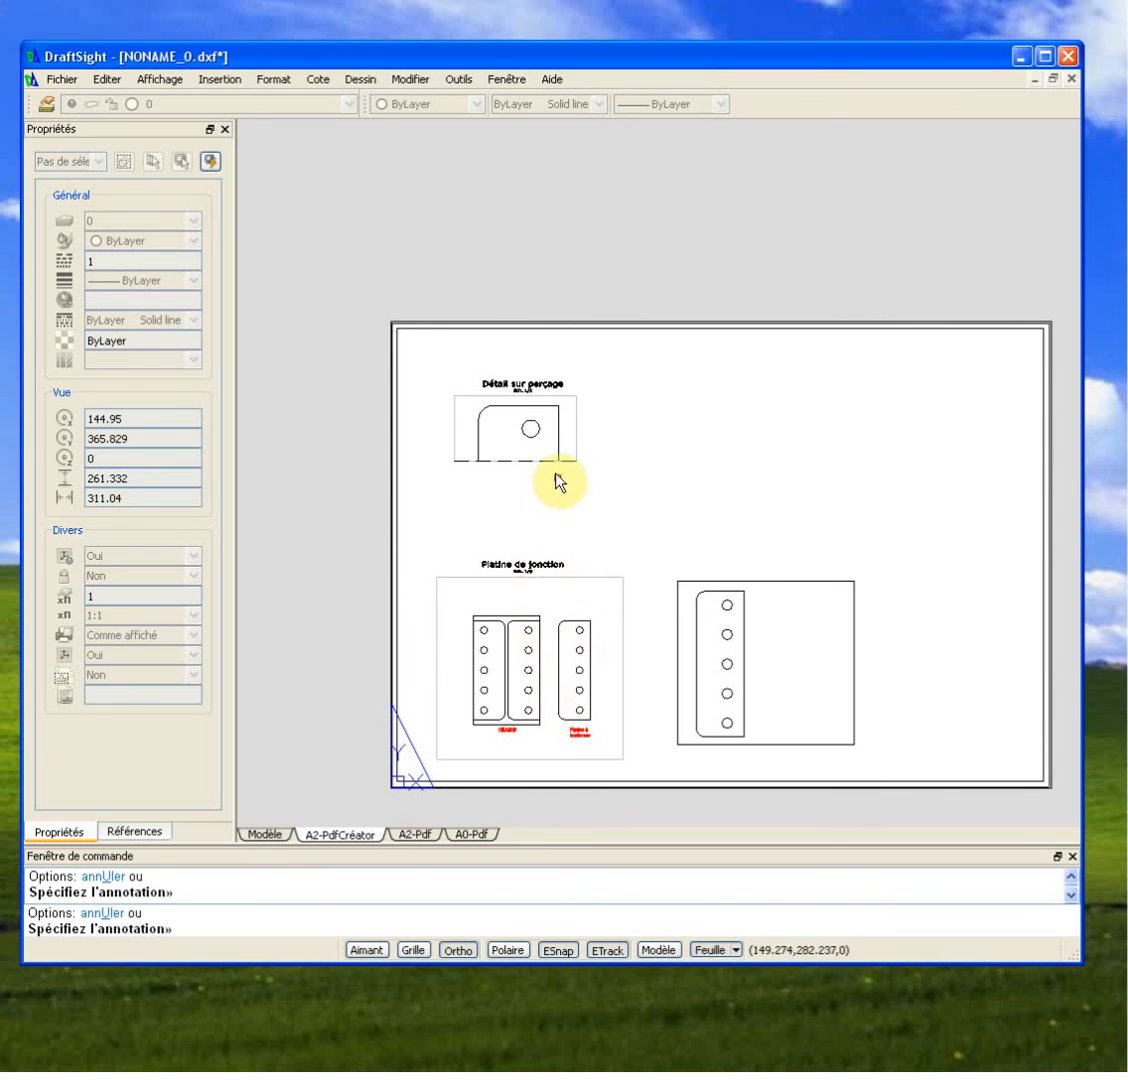
scroll(509, 478, "up", 5)
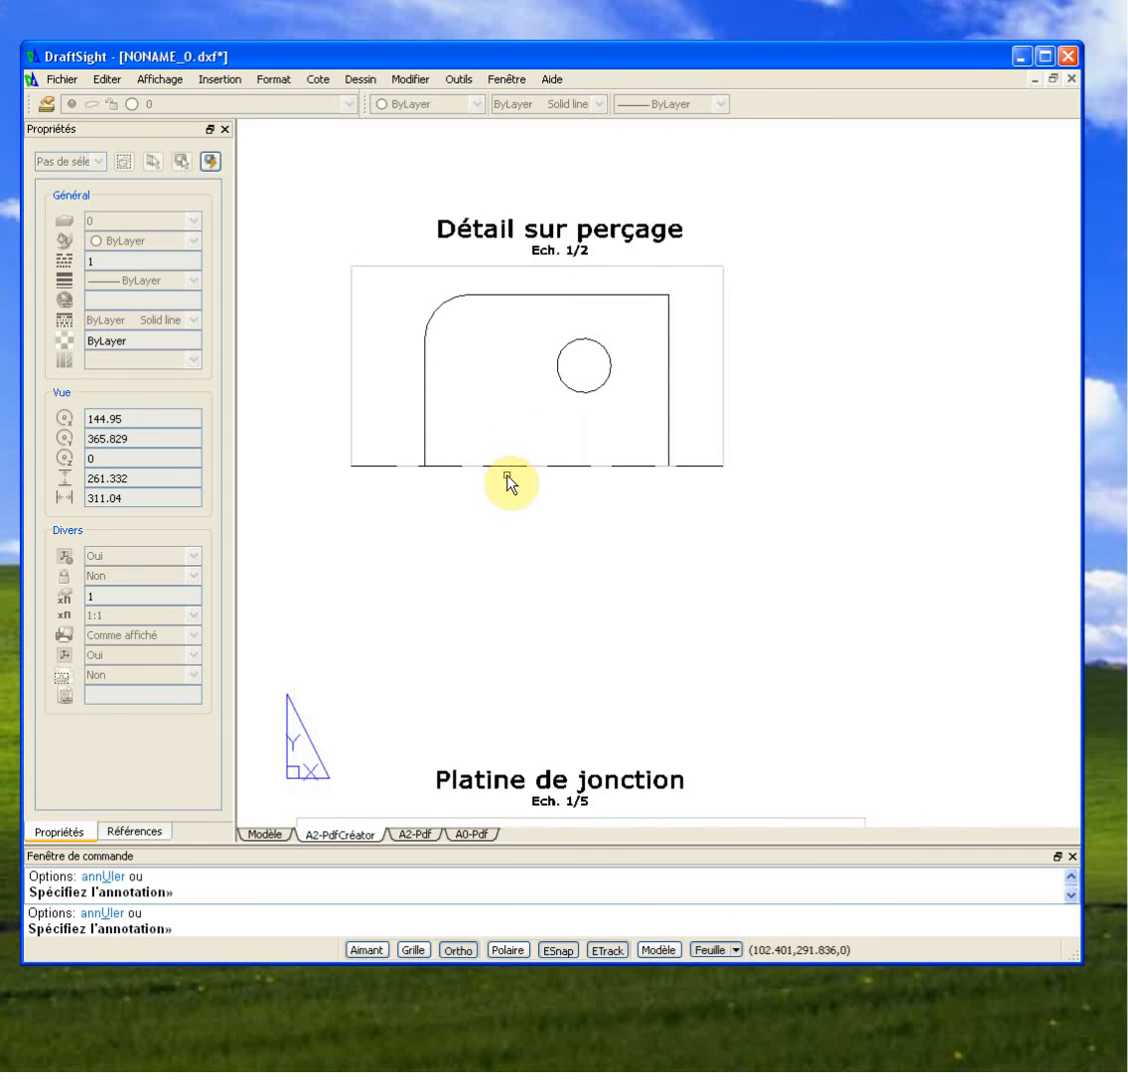